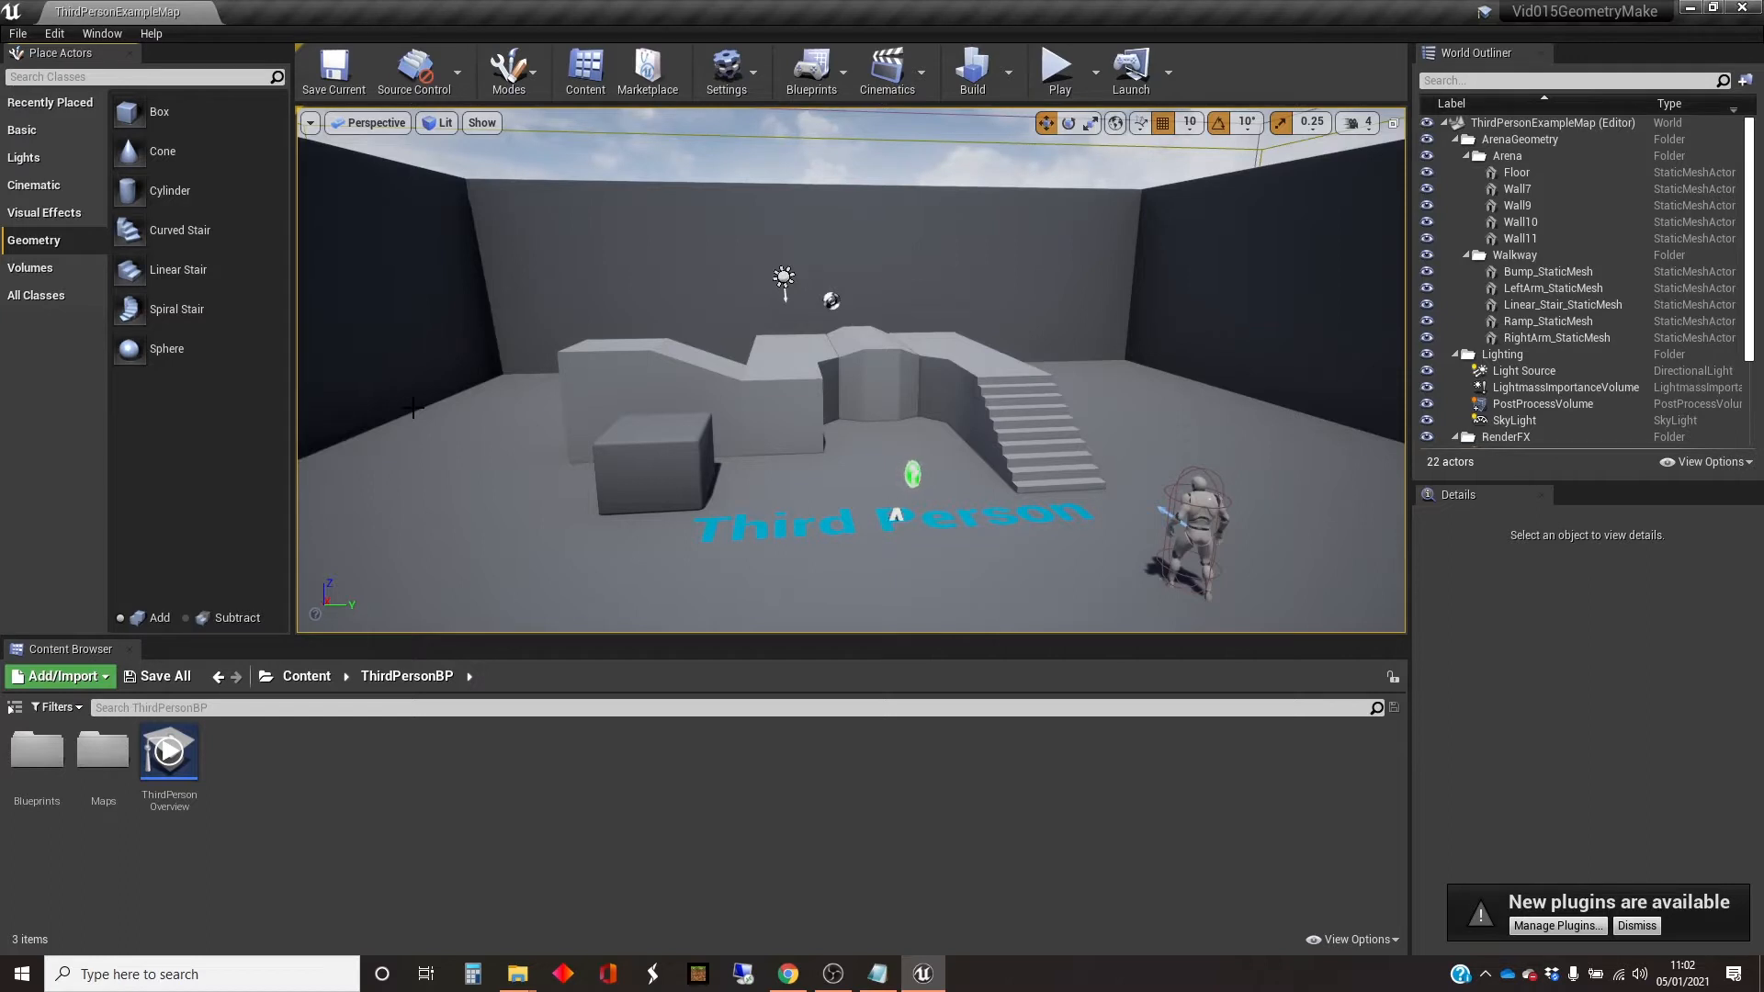
Place an additive Box geometry brush on the arena floor in front of the existing cube.
mouse_move(850, 369)
right_down()
mouse_move(823, 365)
mouse_move(837, 380)
right_up()
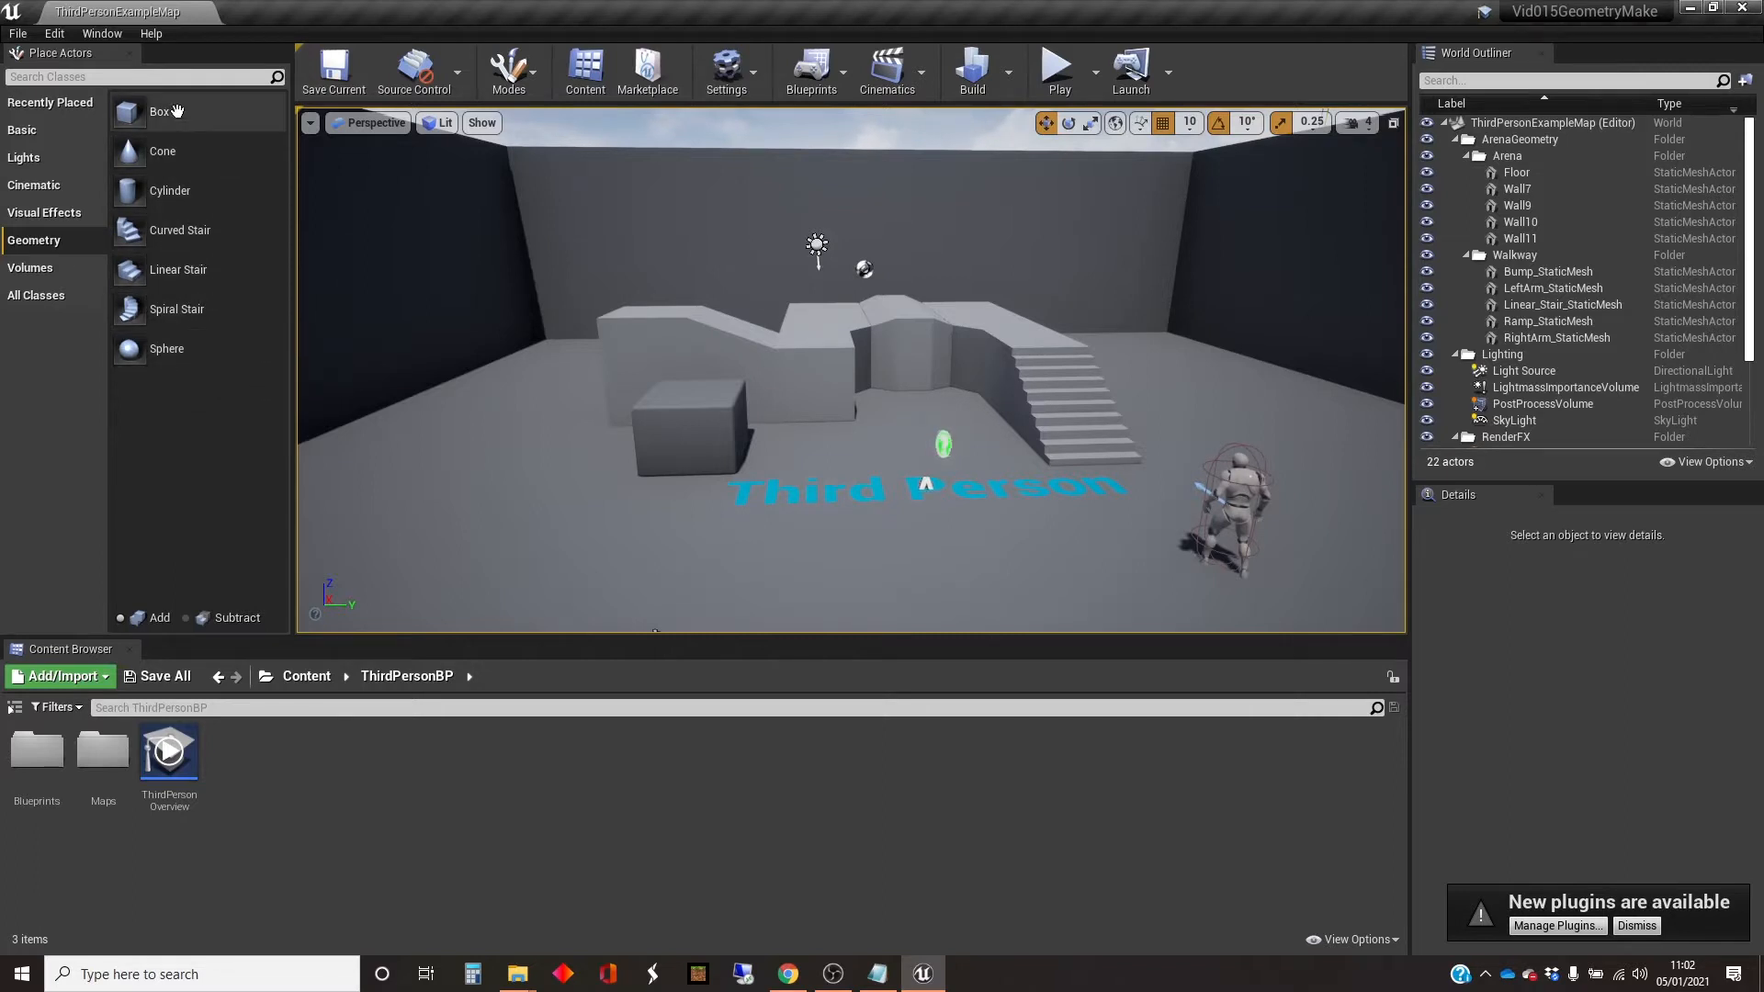
mouse_move(157, 112)
mouse_down()
mouse_move(220, 188)
mouse_move(611, 503)
mouse_move(844, 543)
mouse_up()
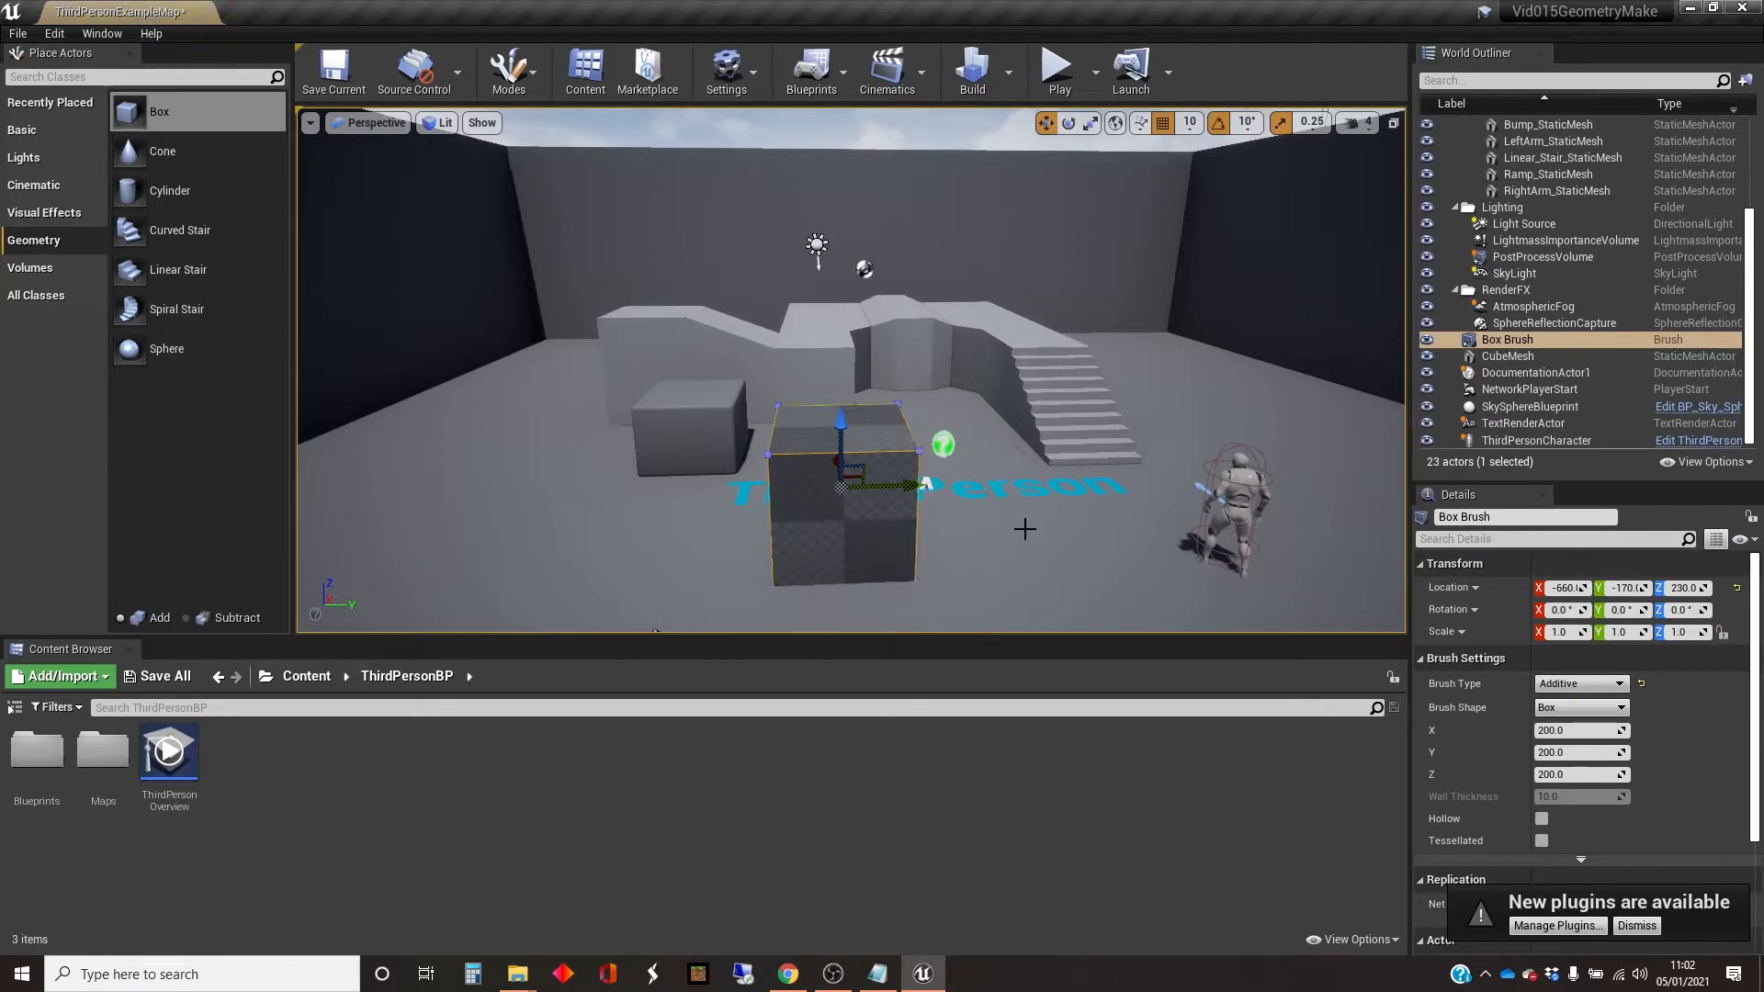
mouse_move(1024, 528)
right_down()
mouse_move(905, 522)
mouse_move(1024, 529)
mouse_move(975, 491)
right_up()
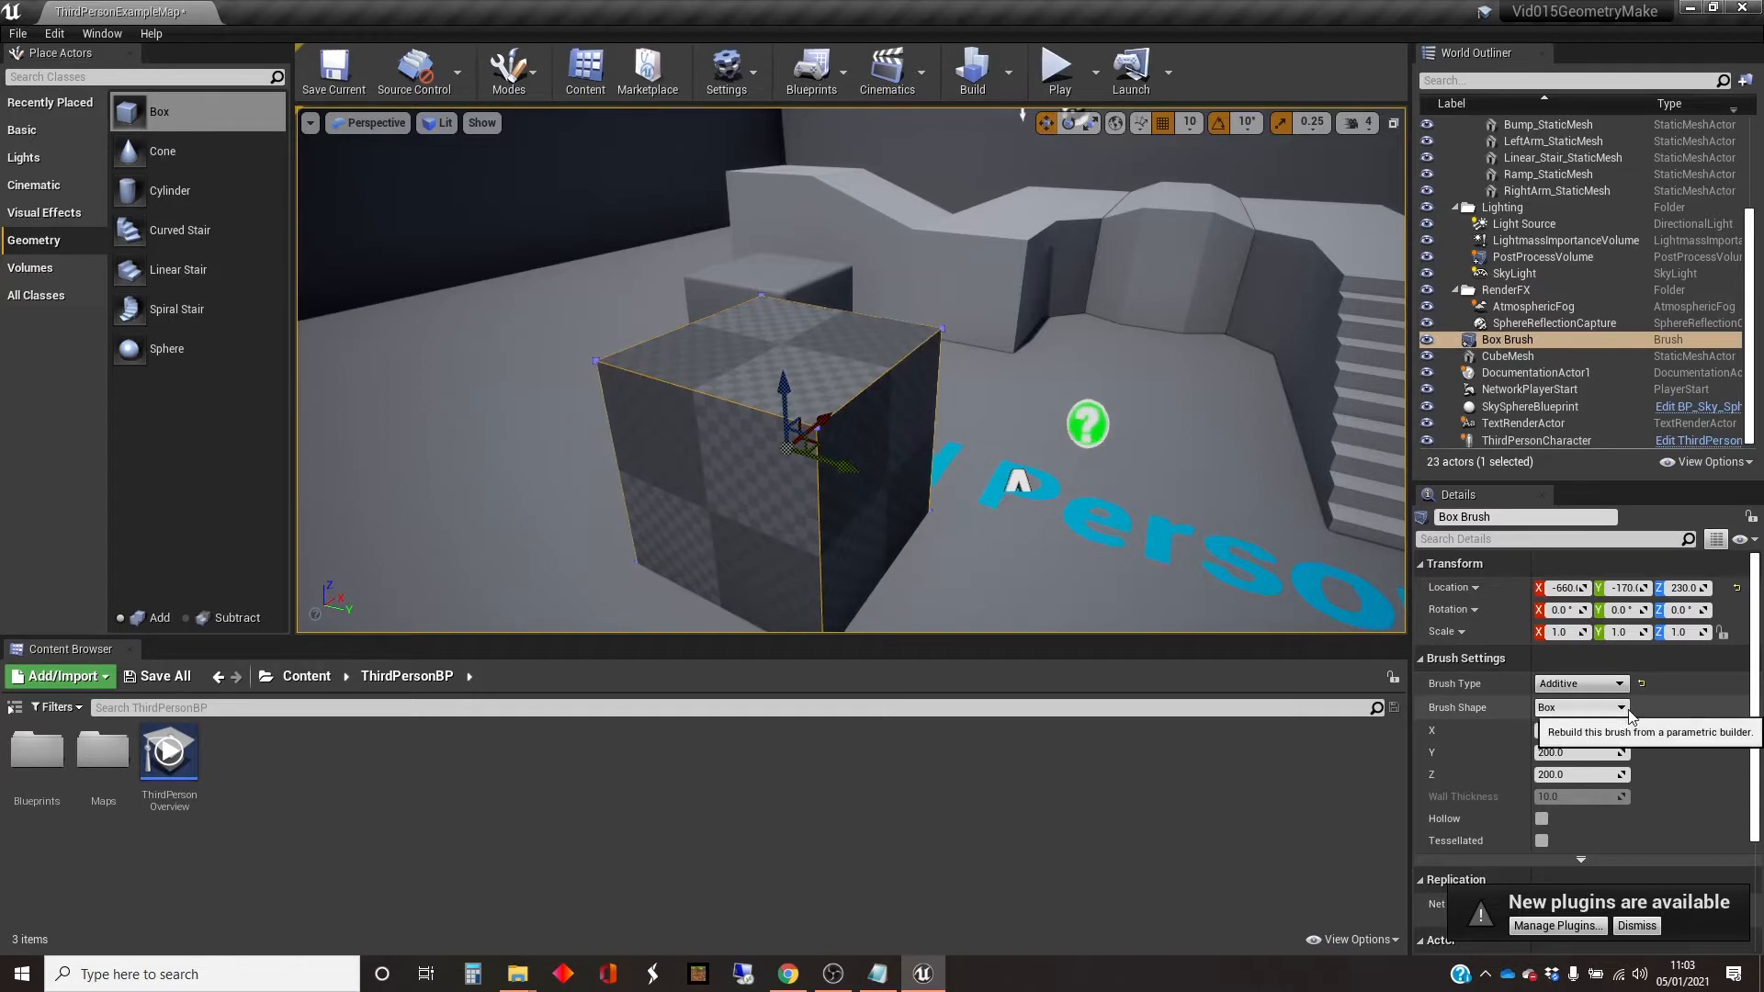
Try the Curved Stair builder as the box brush's shape and switch it back to the cube builder.
click(1623, 709)
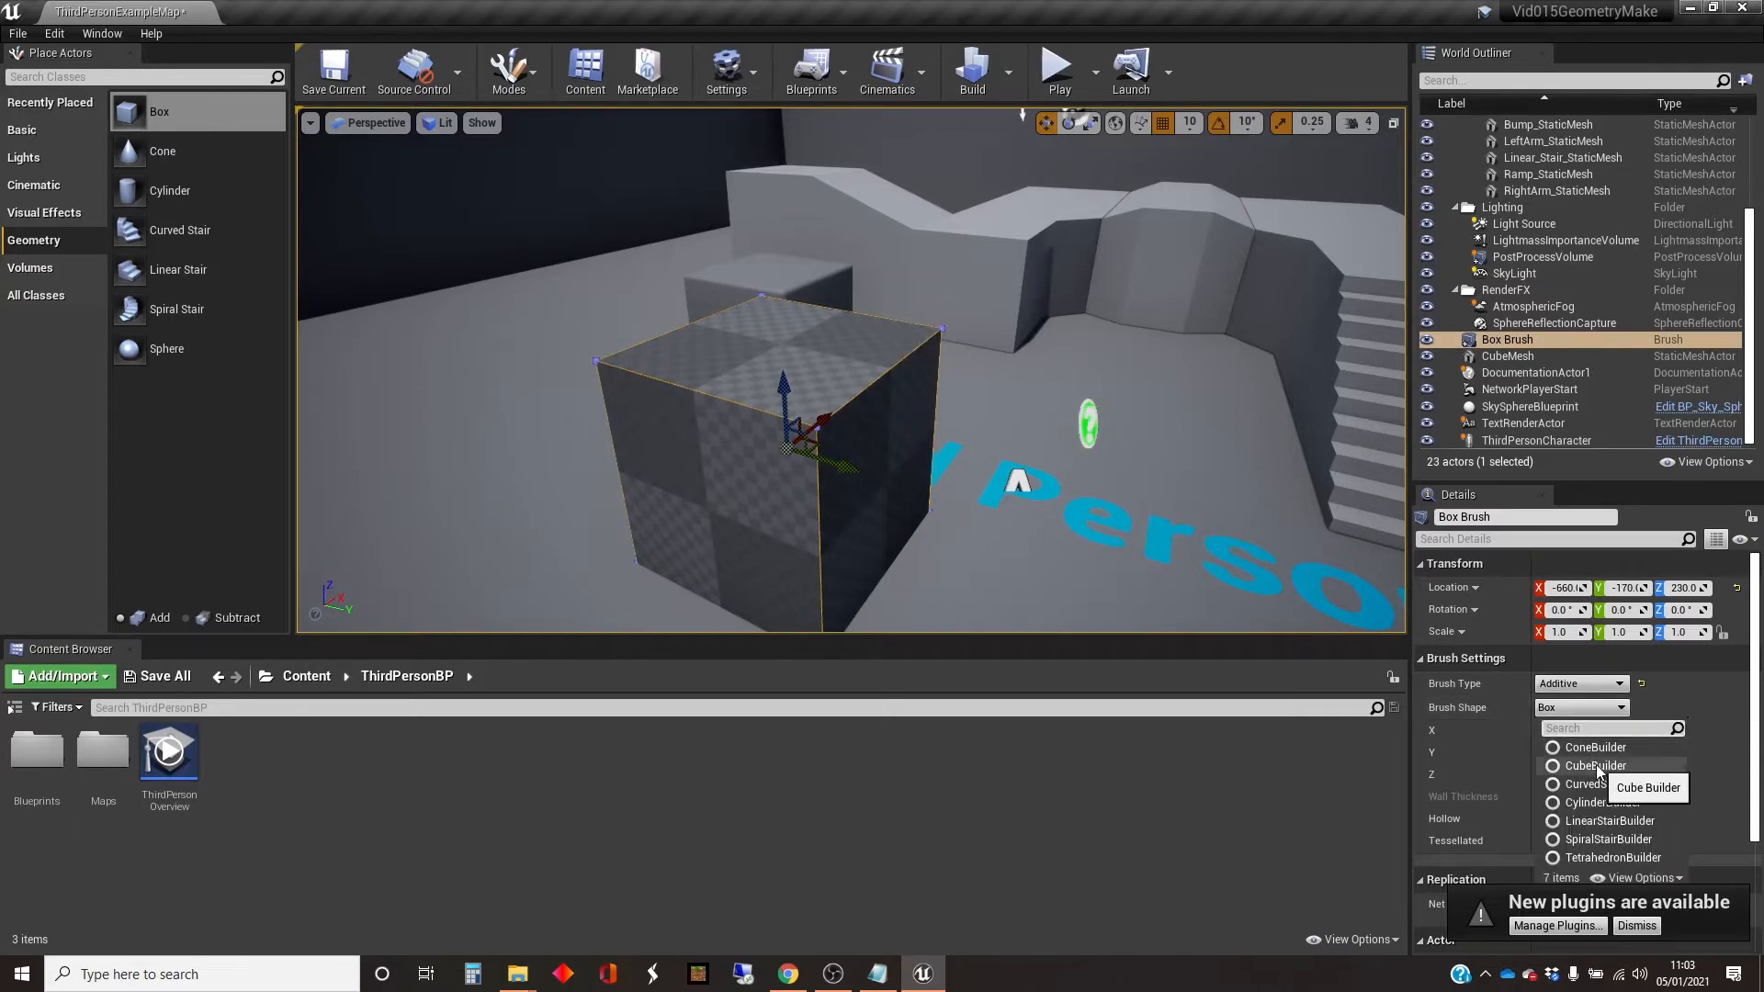
click(1553, 784)
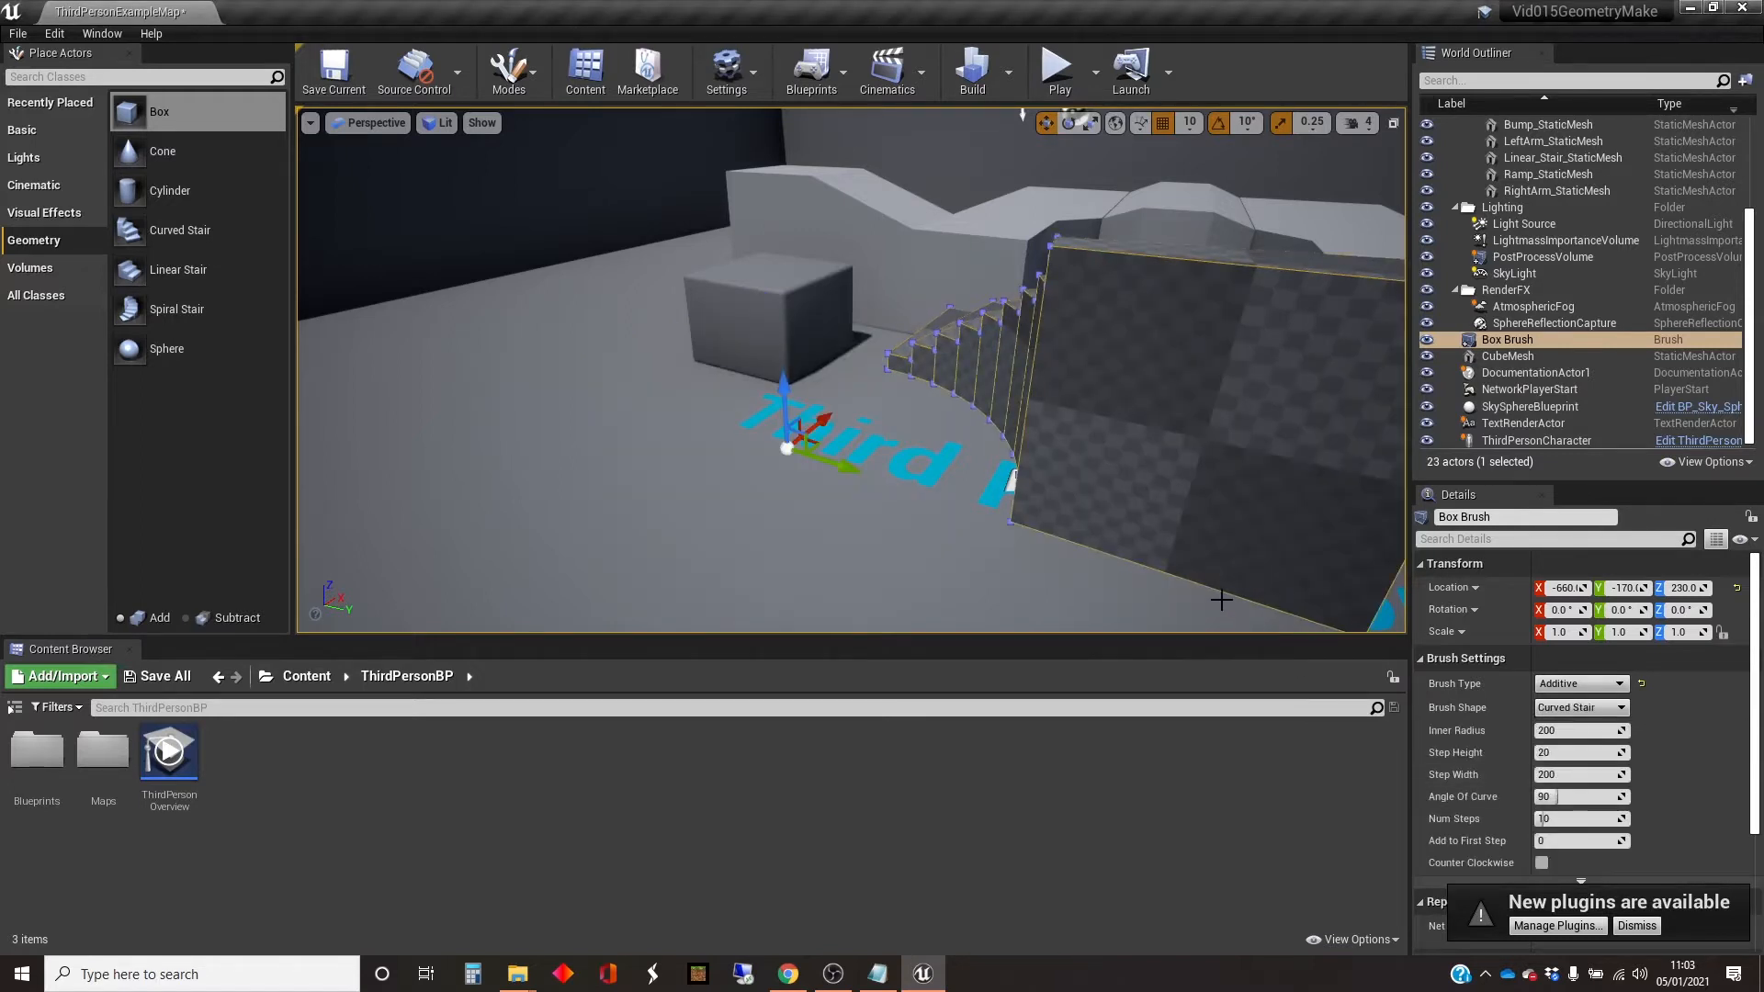
click(1621, 709)
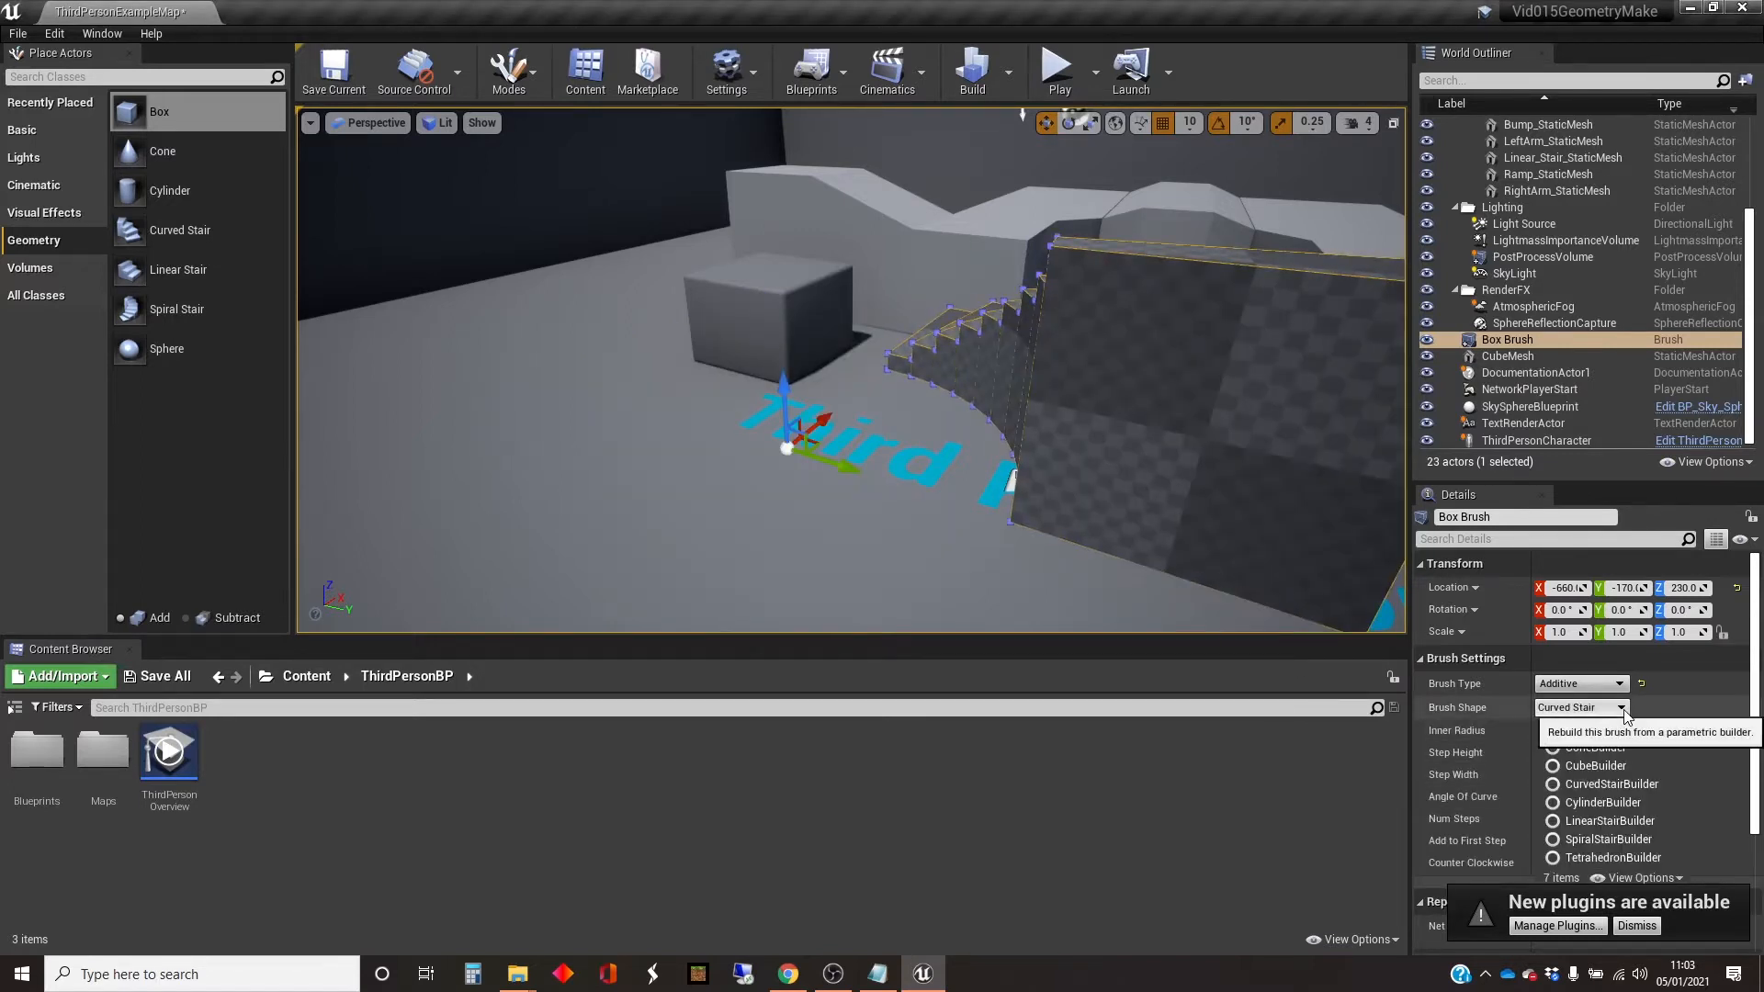
click(1572, 766)
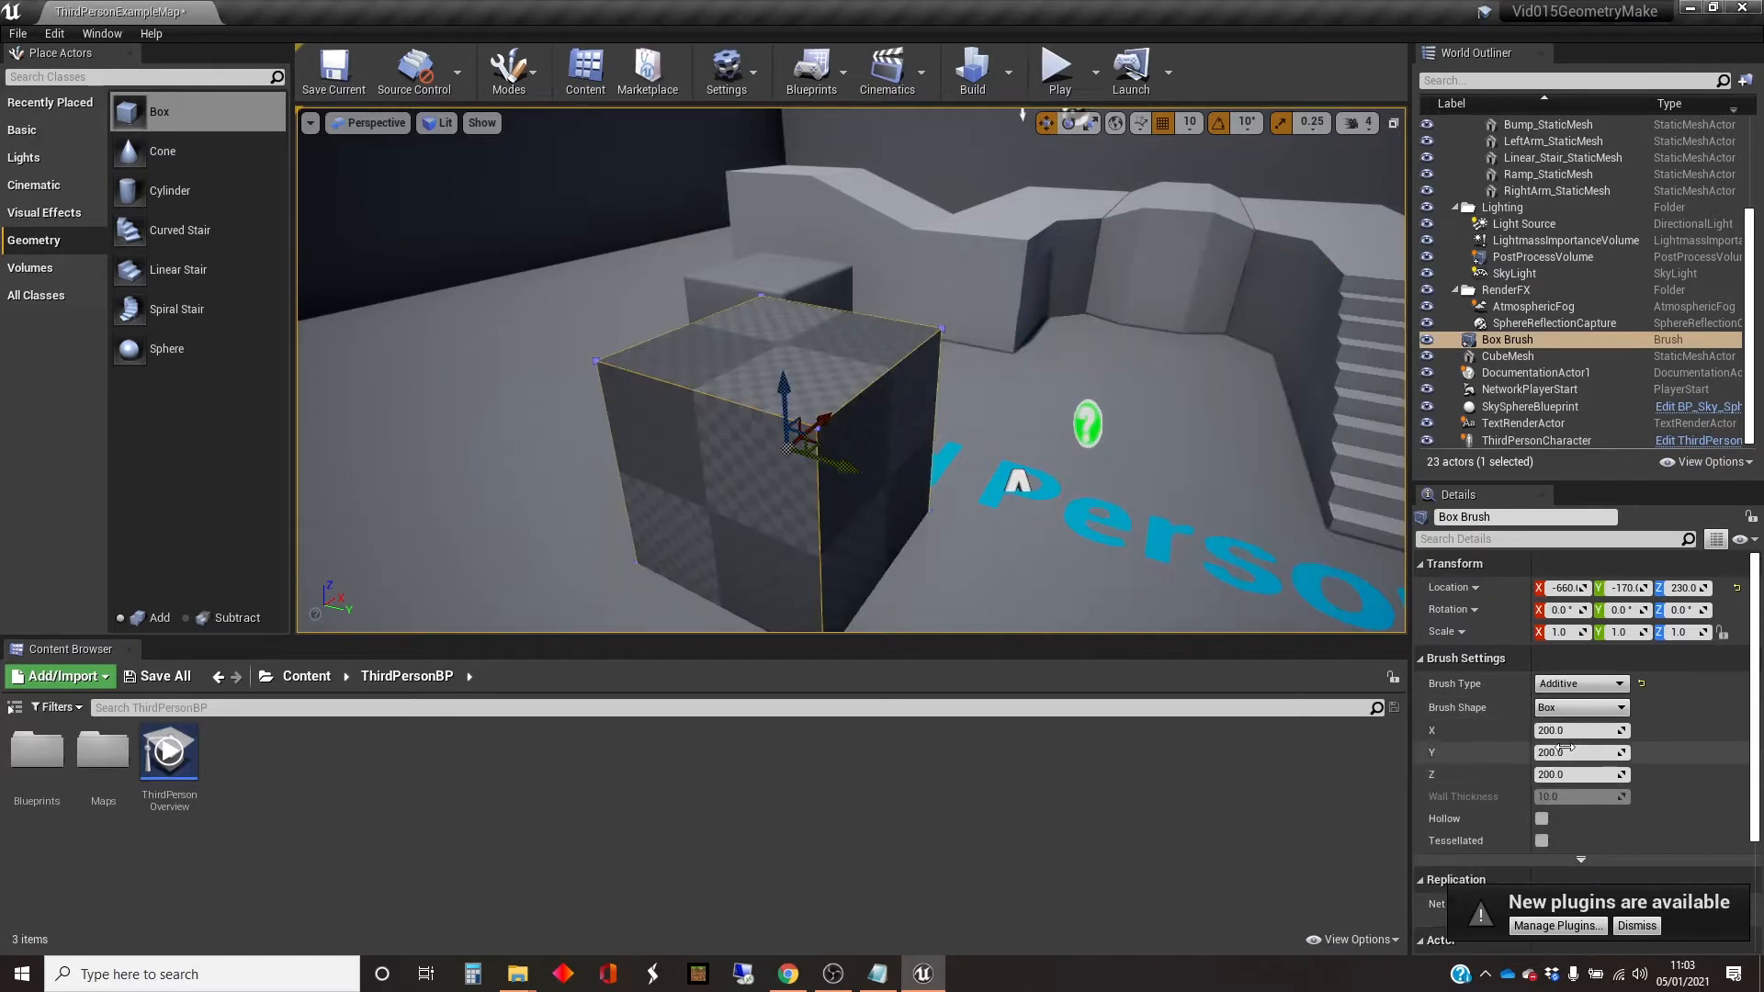
Set the box brush's X size to 10 and its Y size to 600 to form a thin wall.
key(d)
right_drag(1159, 585, 1154, 585)
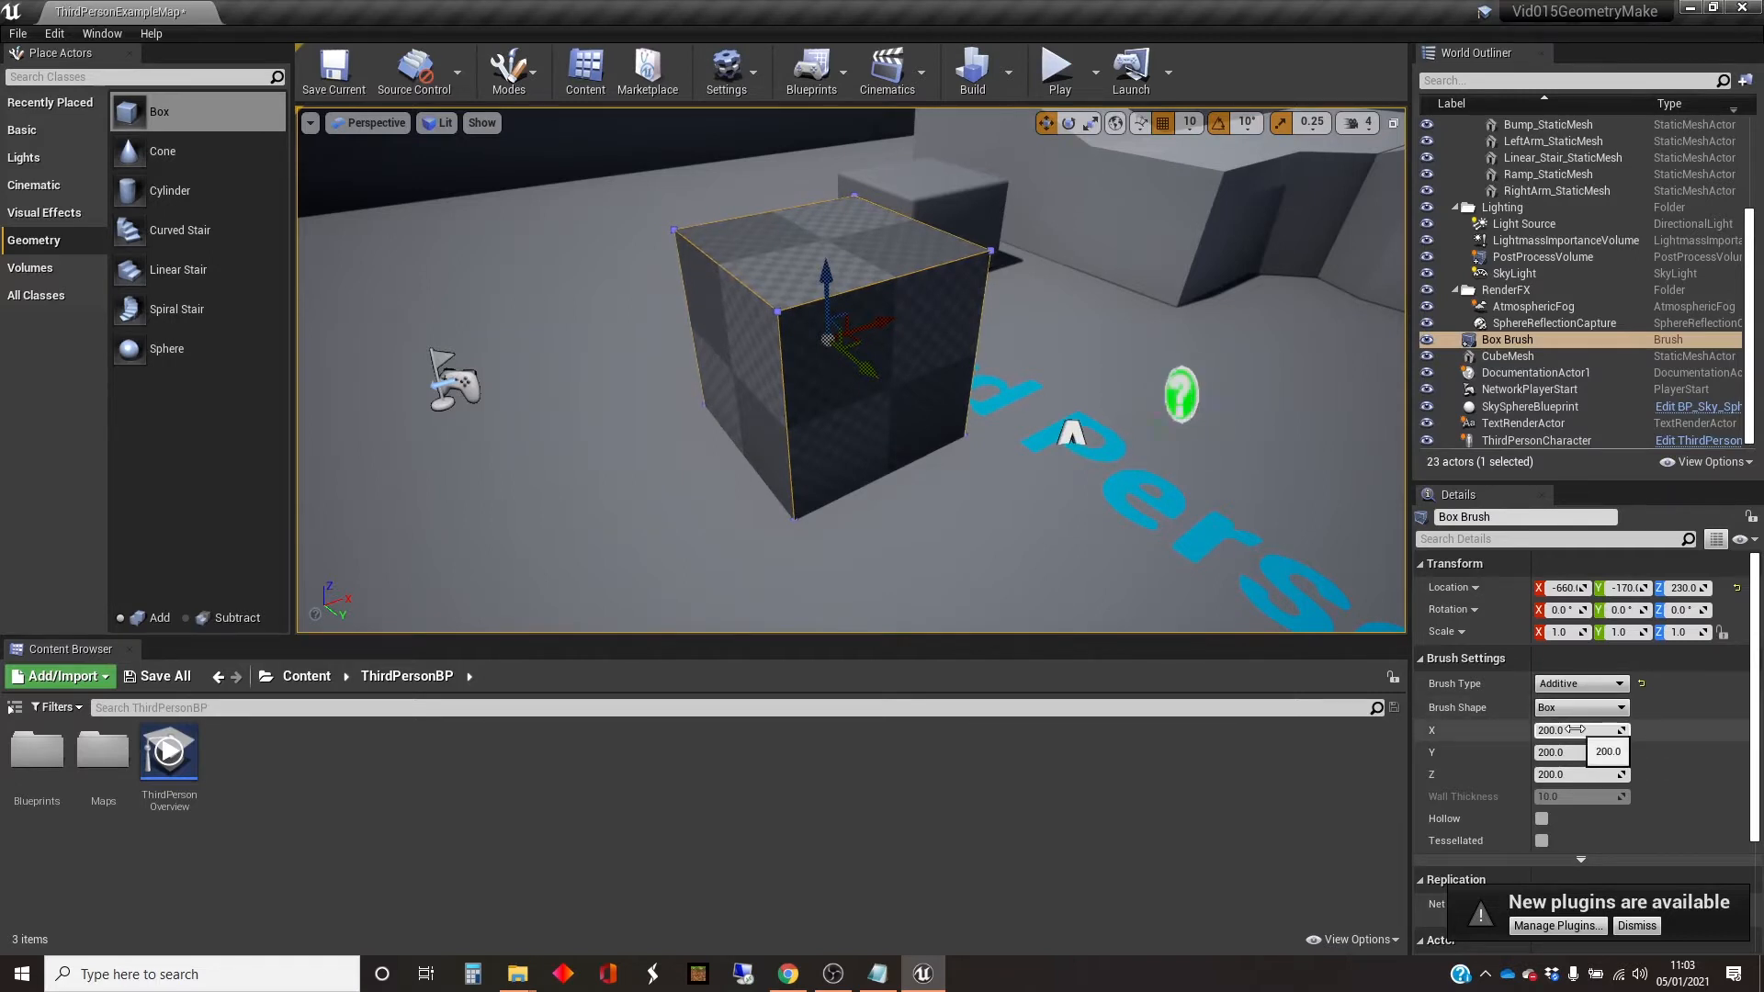
right_drag(985, 474, 992, 445)
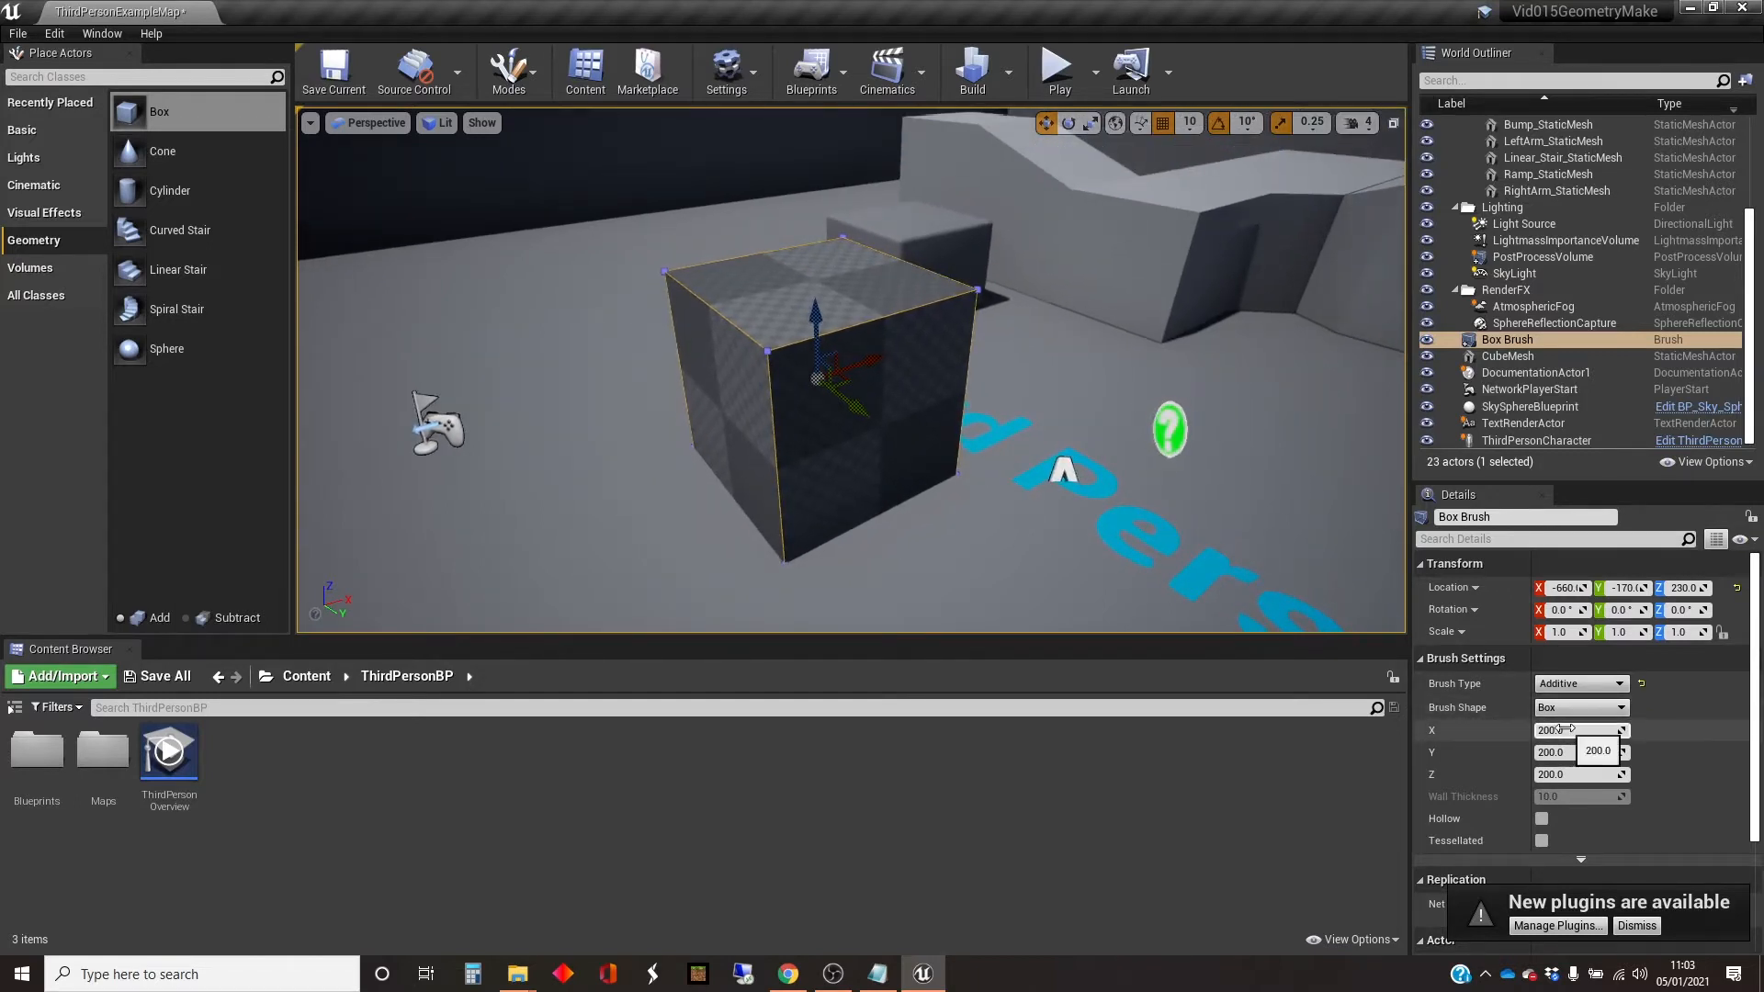
right_drag(948, 551, 970, 550)
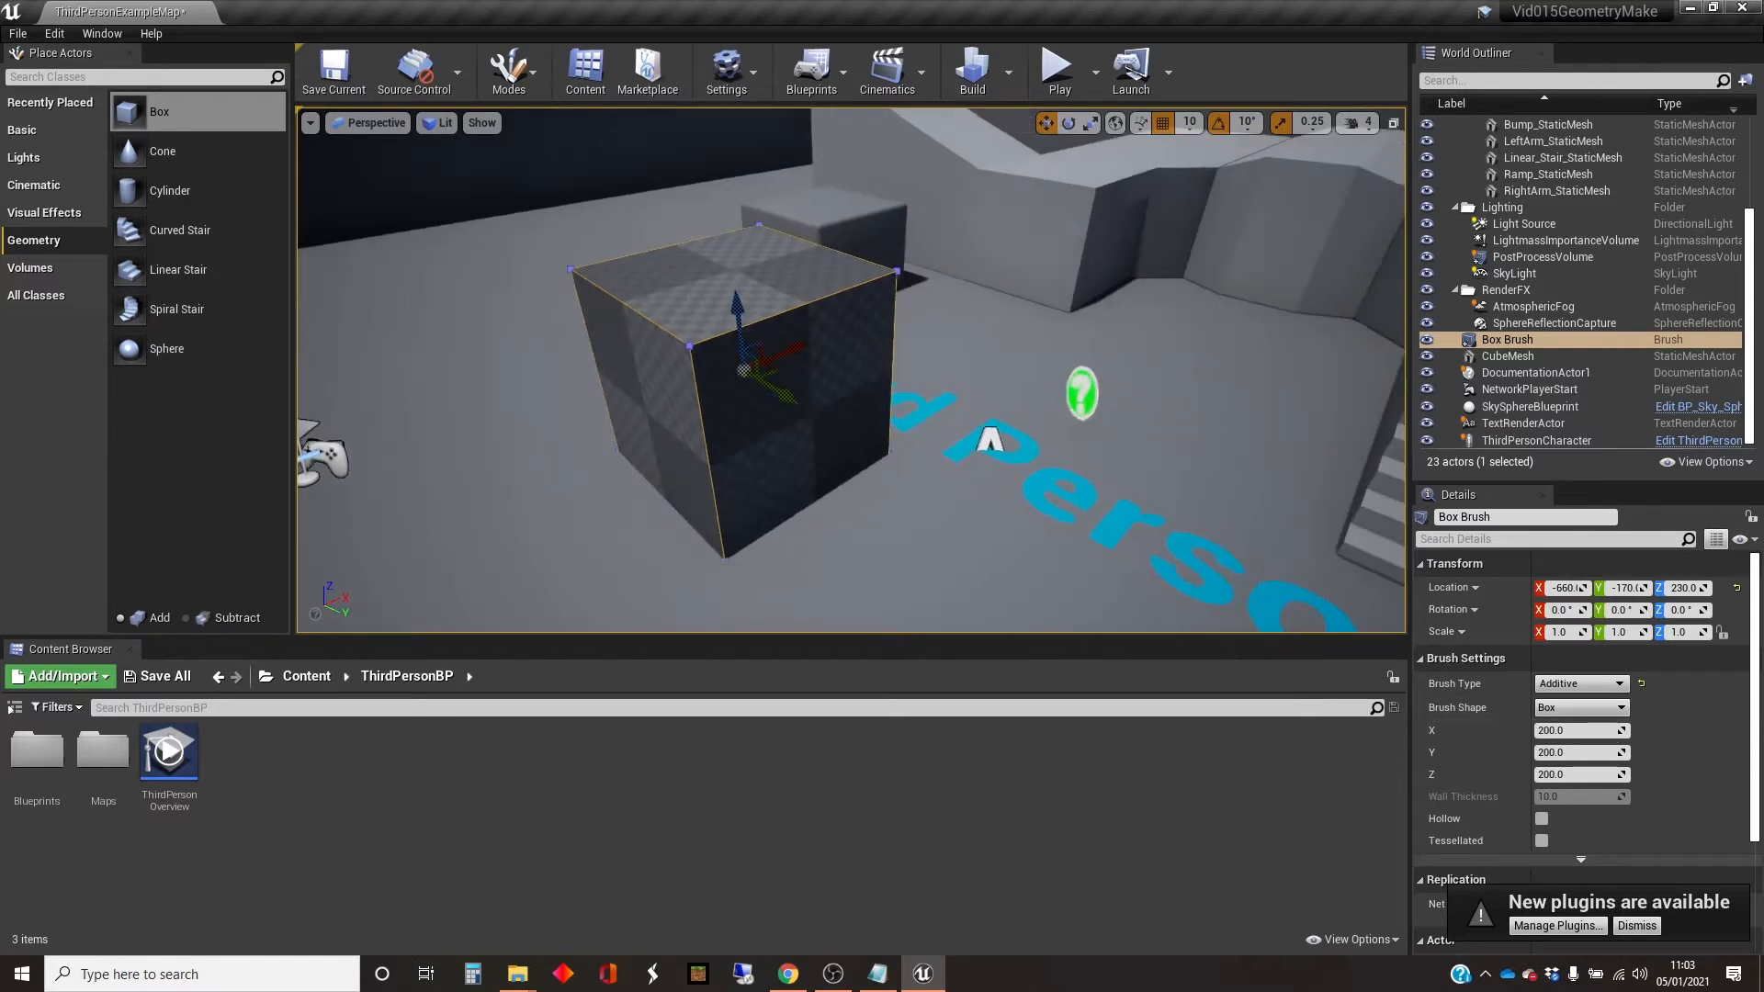
click(1572, 730)
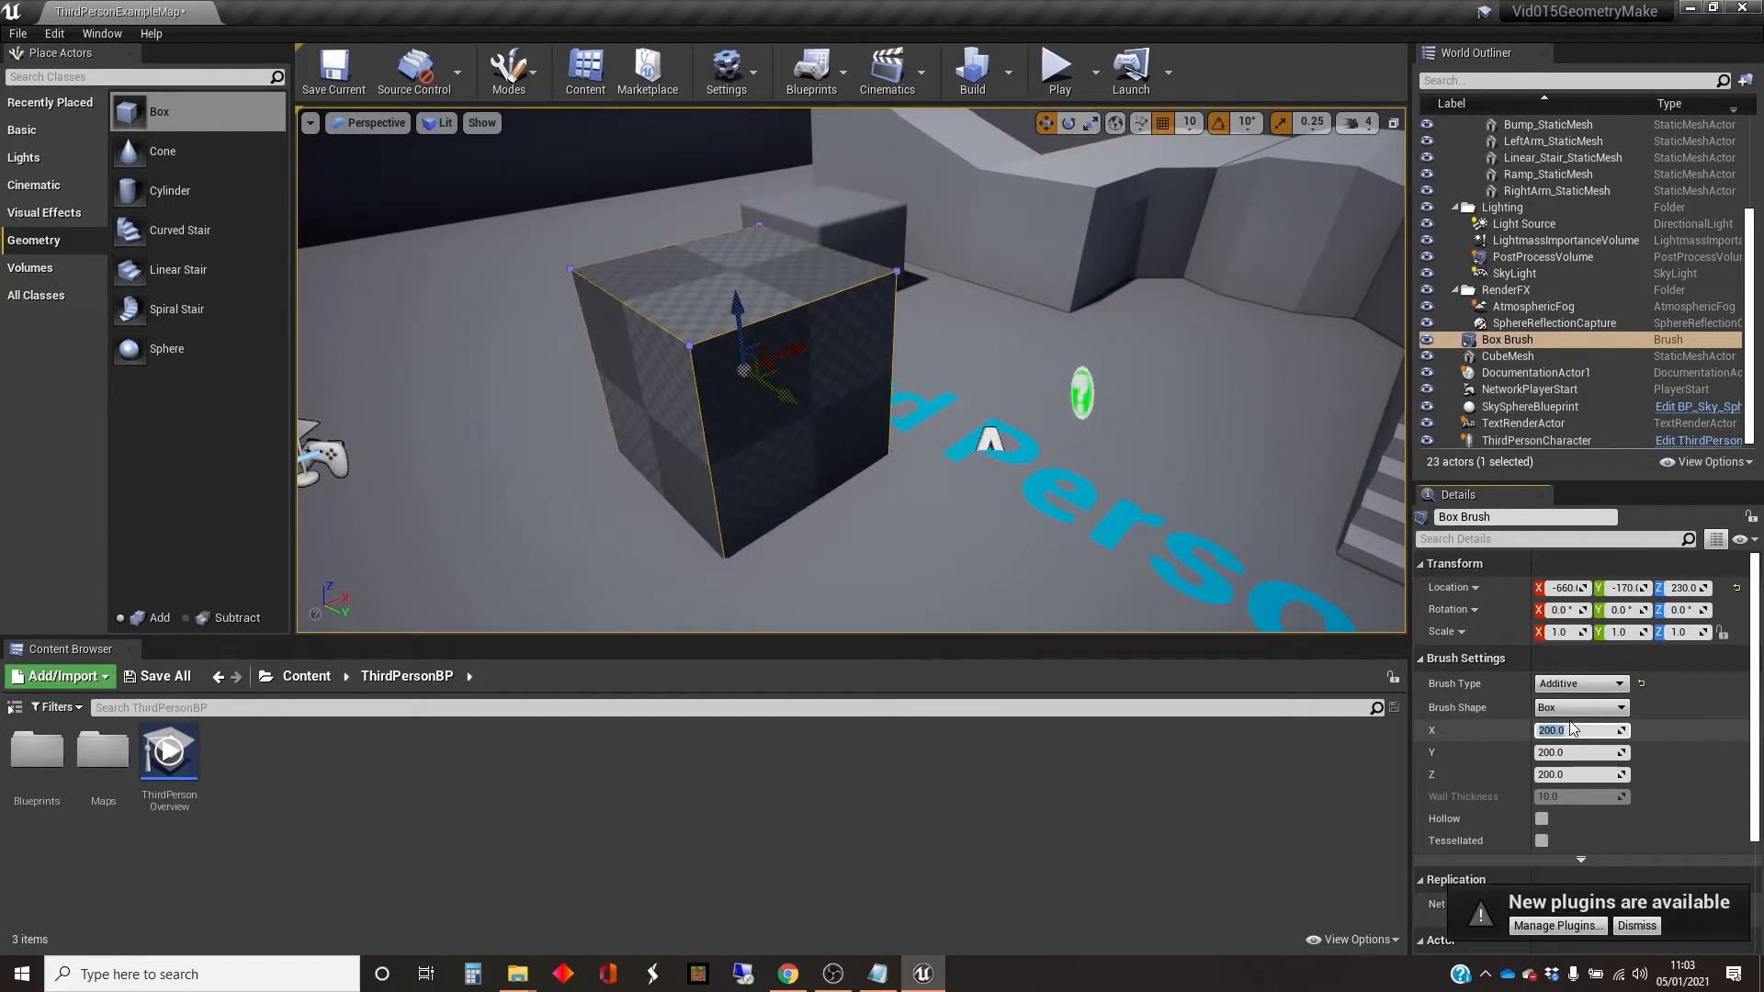
key(Return)
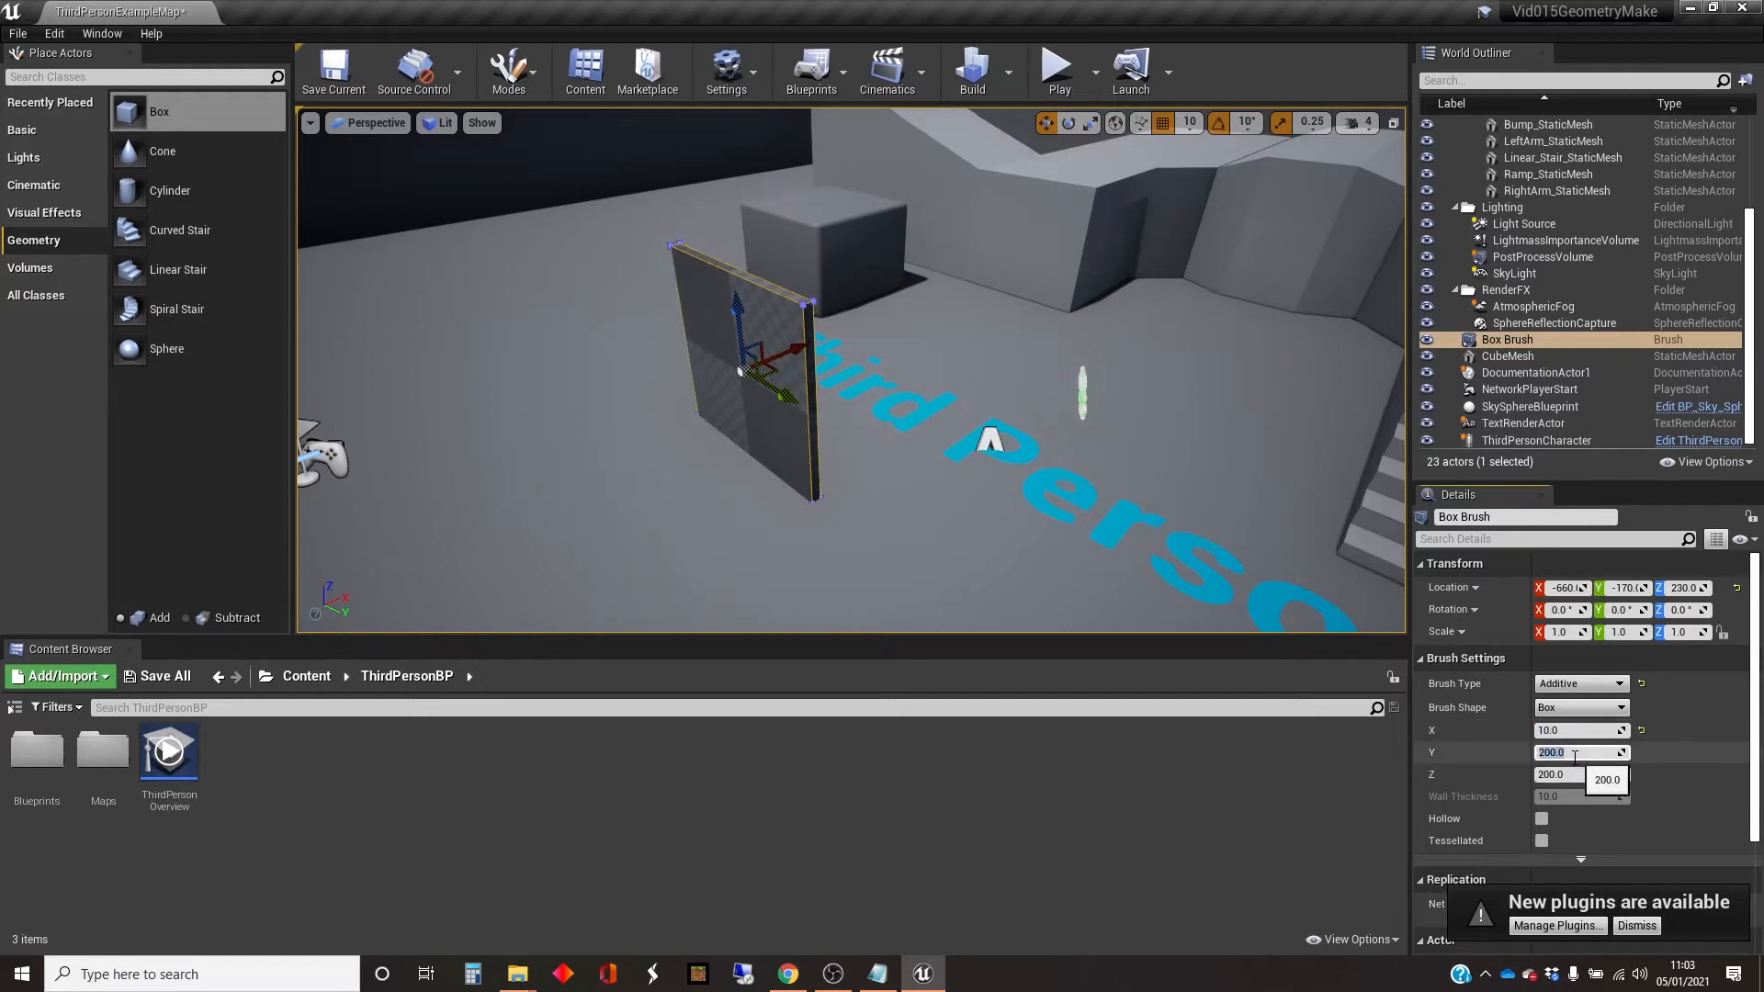
text(600)
key(Return)
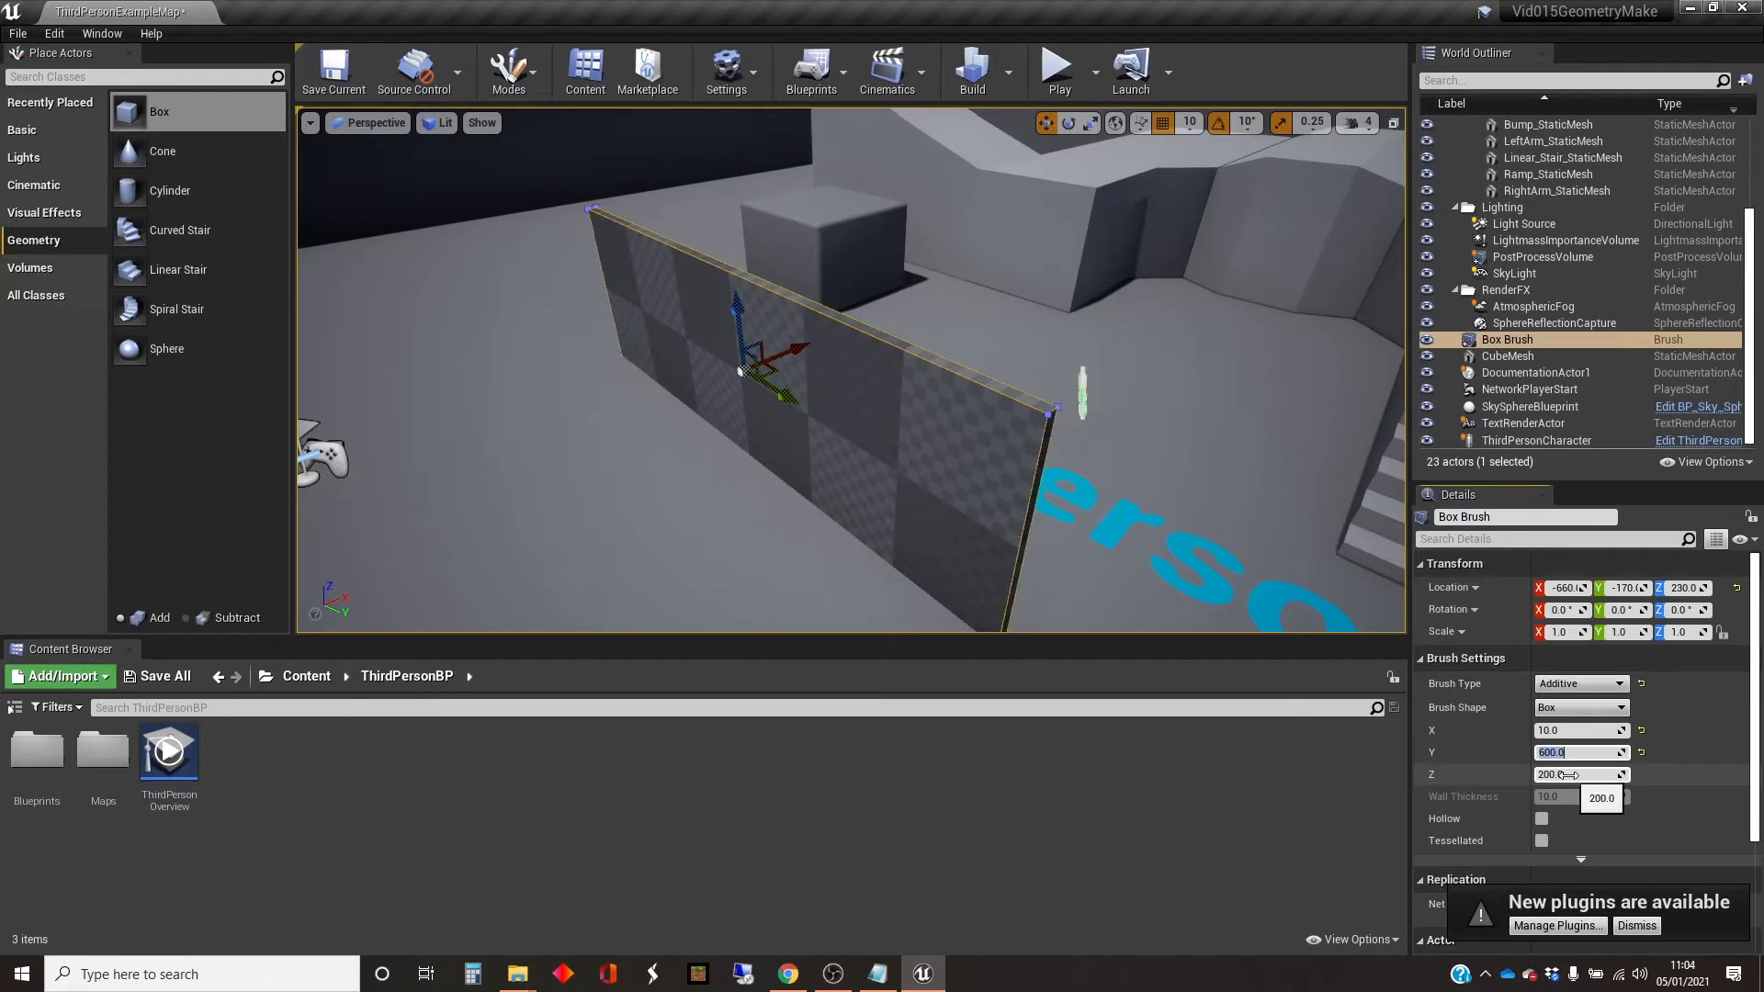
Set the wall brush's Z size to 300 and raise it to a Z location of 280.
click(1568, 774)
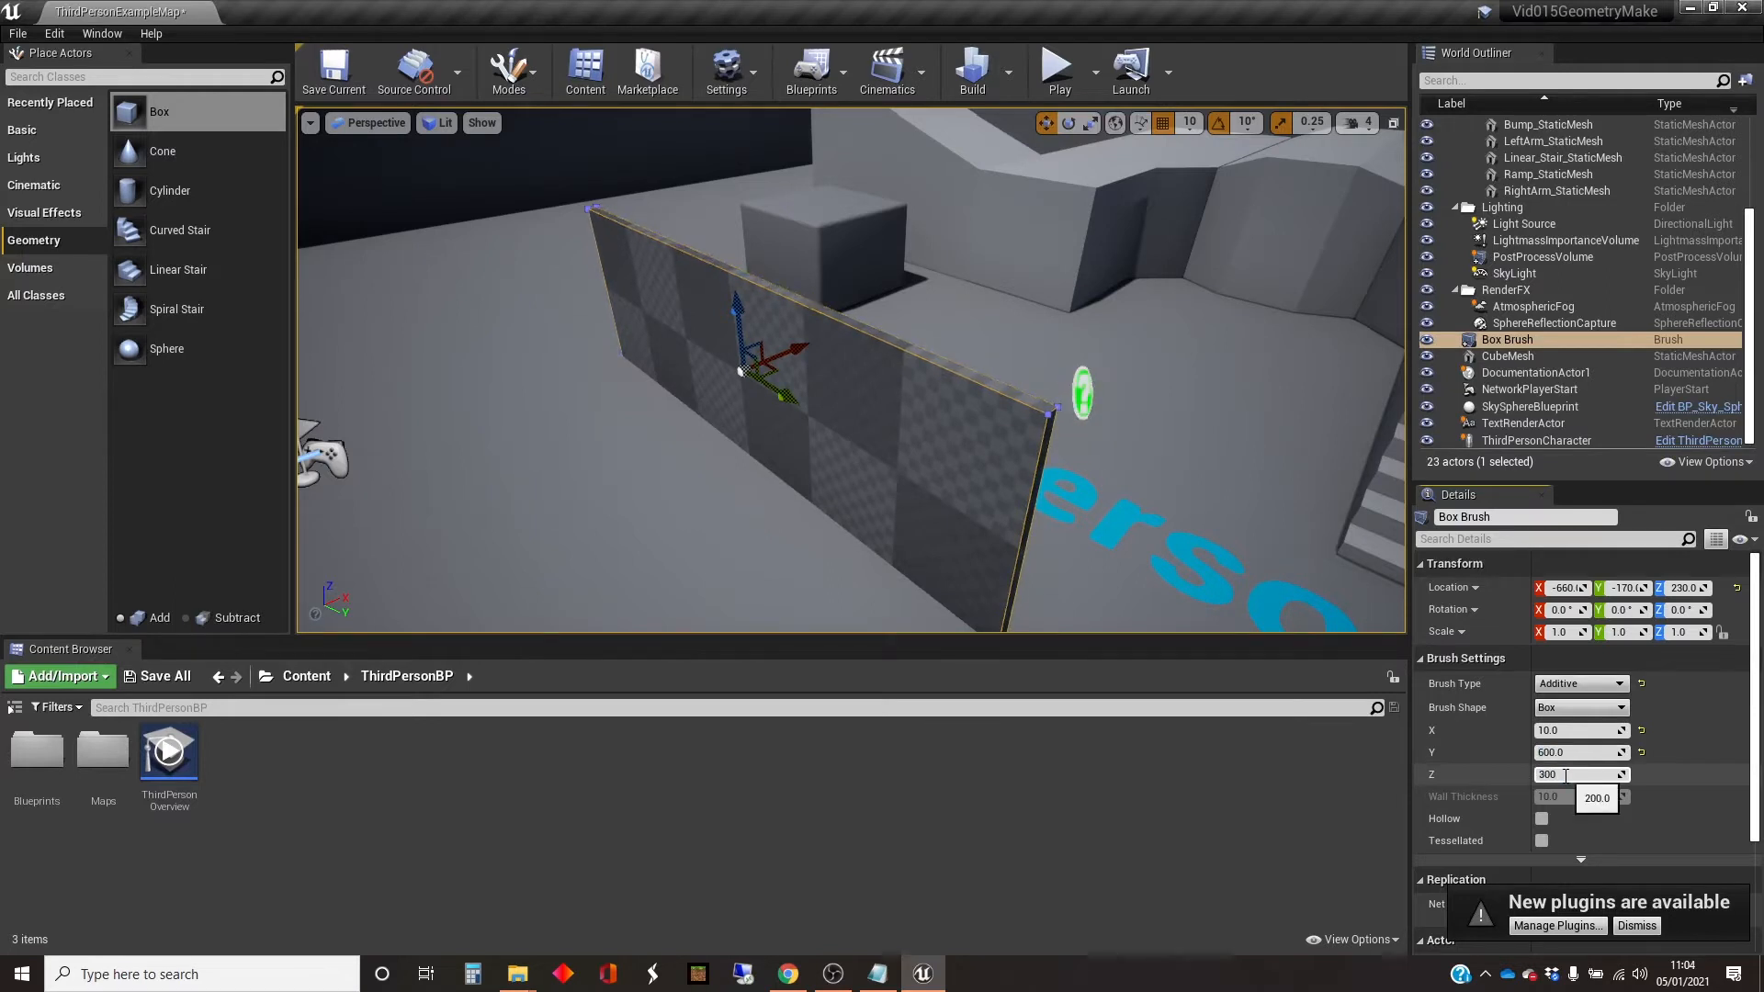
text(300)
key(Return)
mouse_move(732, 319)
mouse_down()
mouse_move(735, 241)
mouse_move(738, 263)
mouse_up()
mouse_move(1150, 417)
alt+mouse_down()
mouse_move(964, 421)
mouse_move(1378, 423)
mouse_move(1222, 418)
mouse_move(1138, 386)
alt+mouse_up()
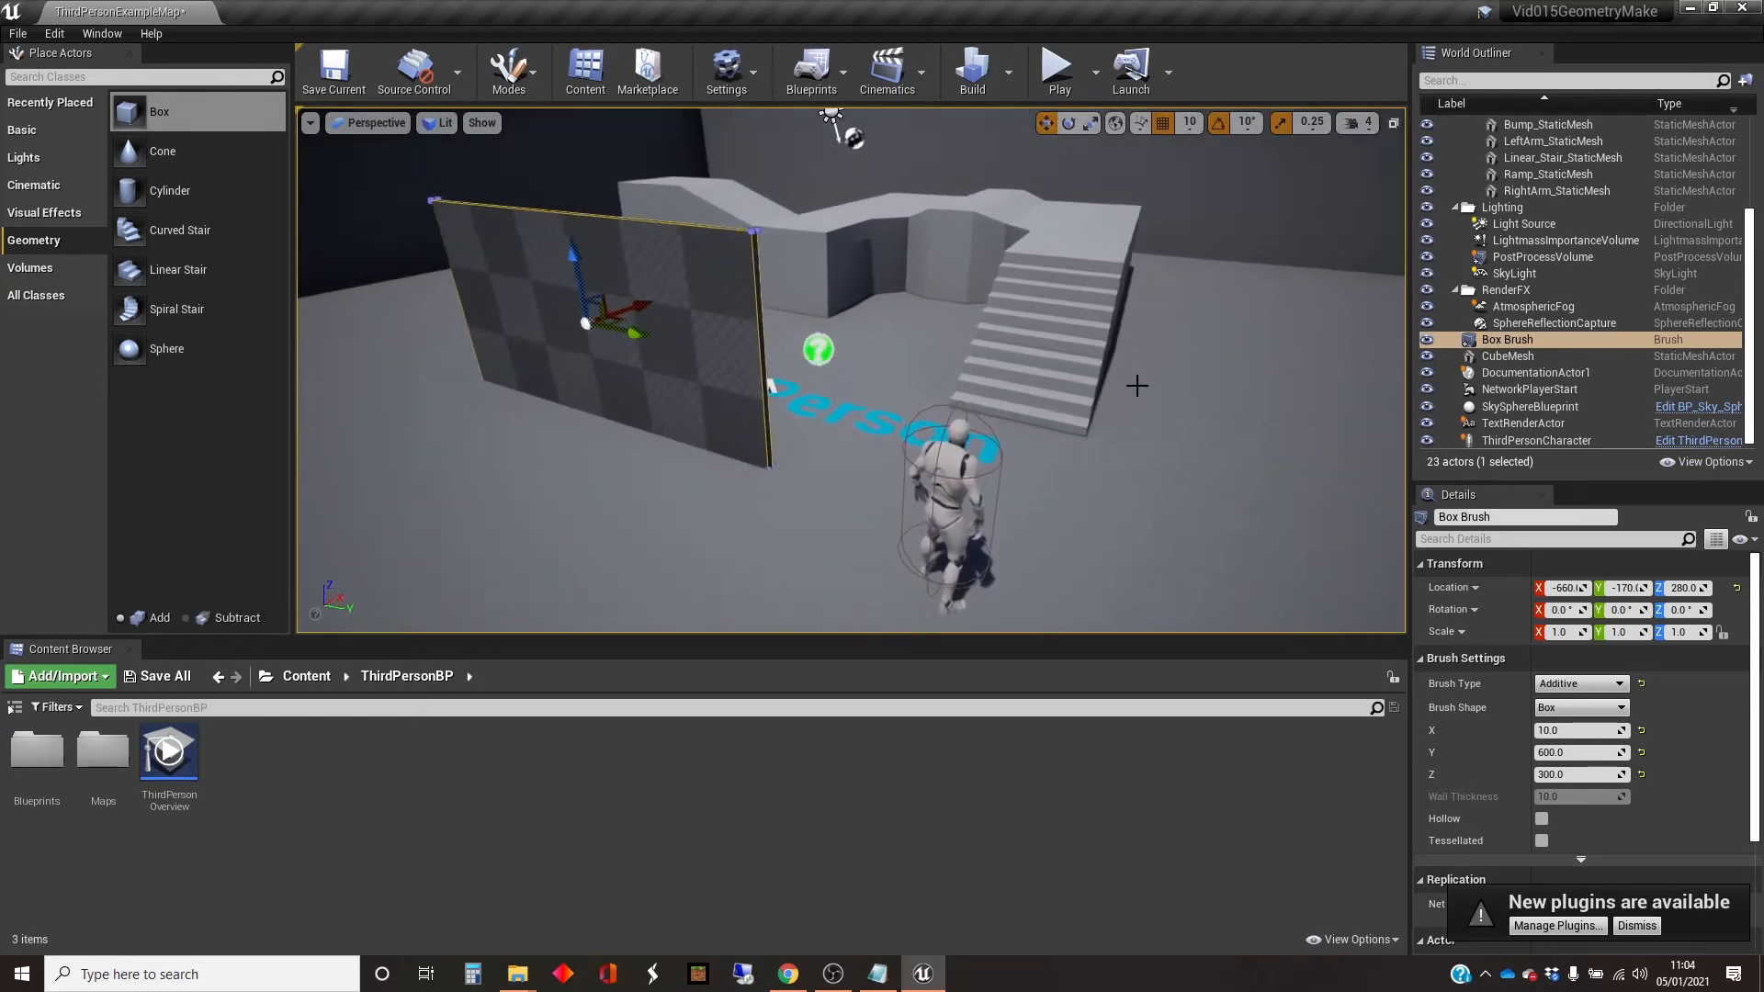
Play-test the level by running the character up to and around the new wall, then end the session.
click(1061, 73)
key(w)
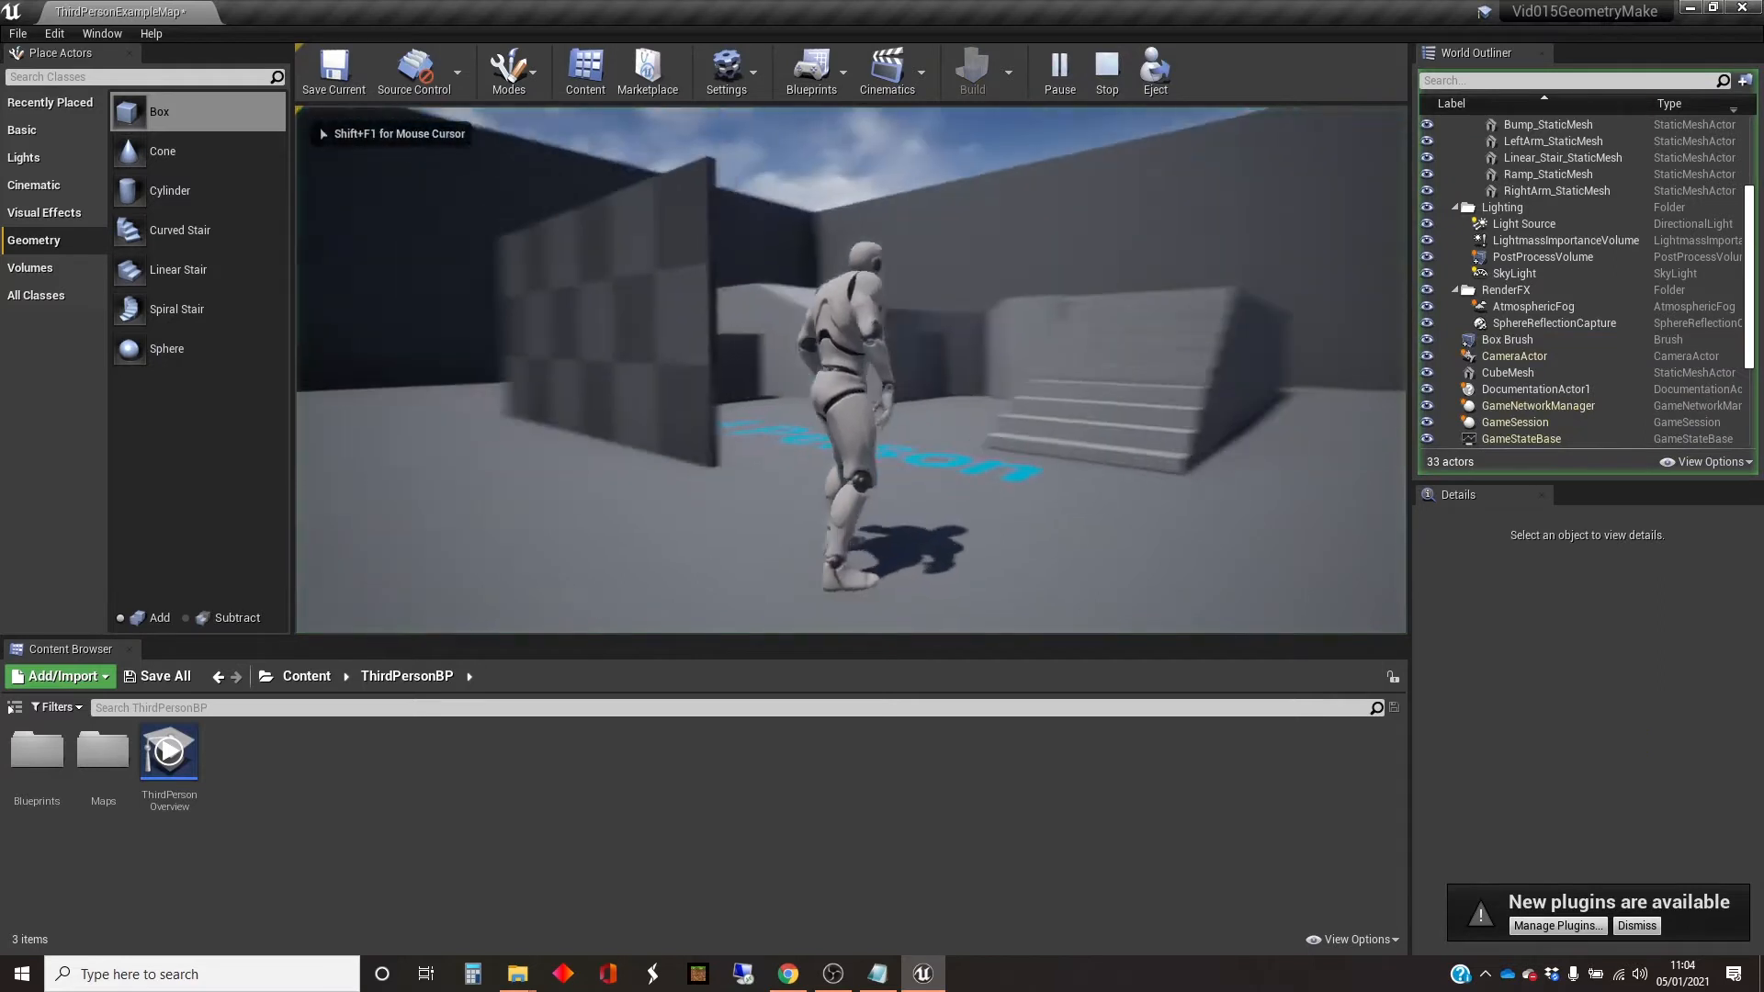
key(space)
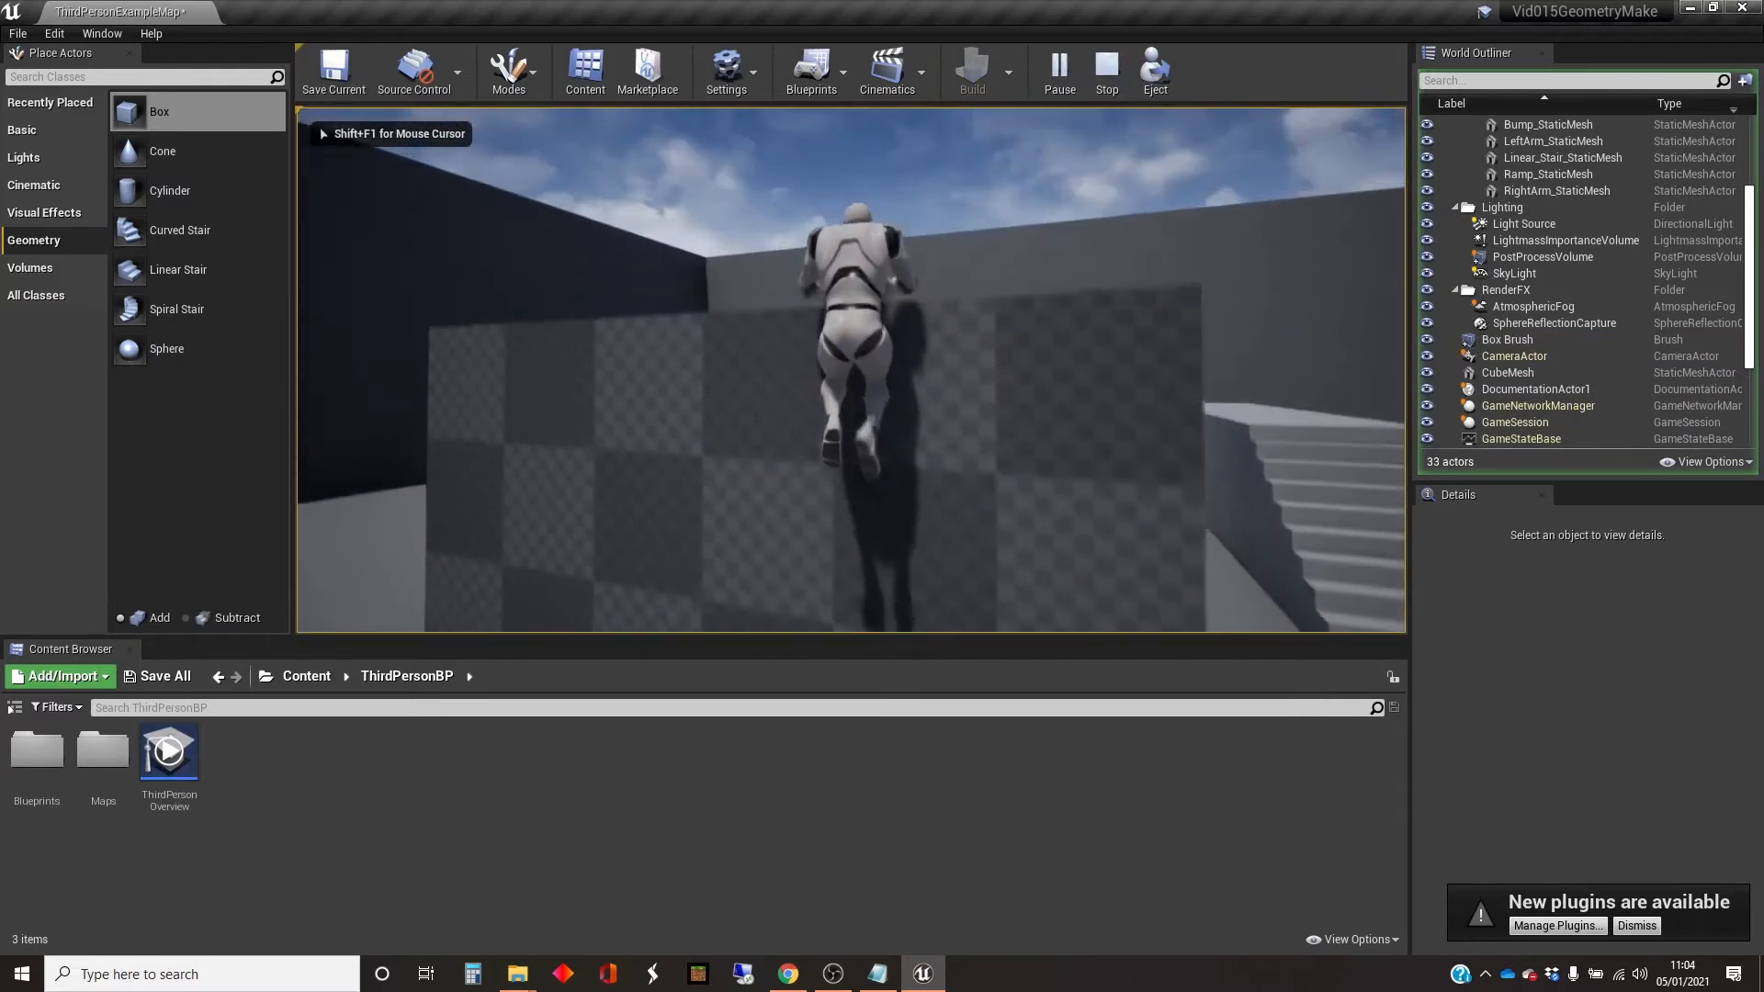
key(w)
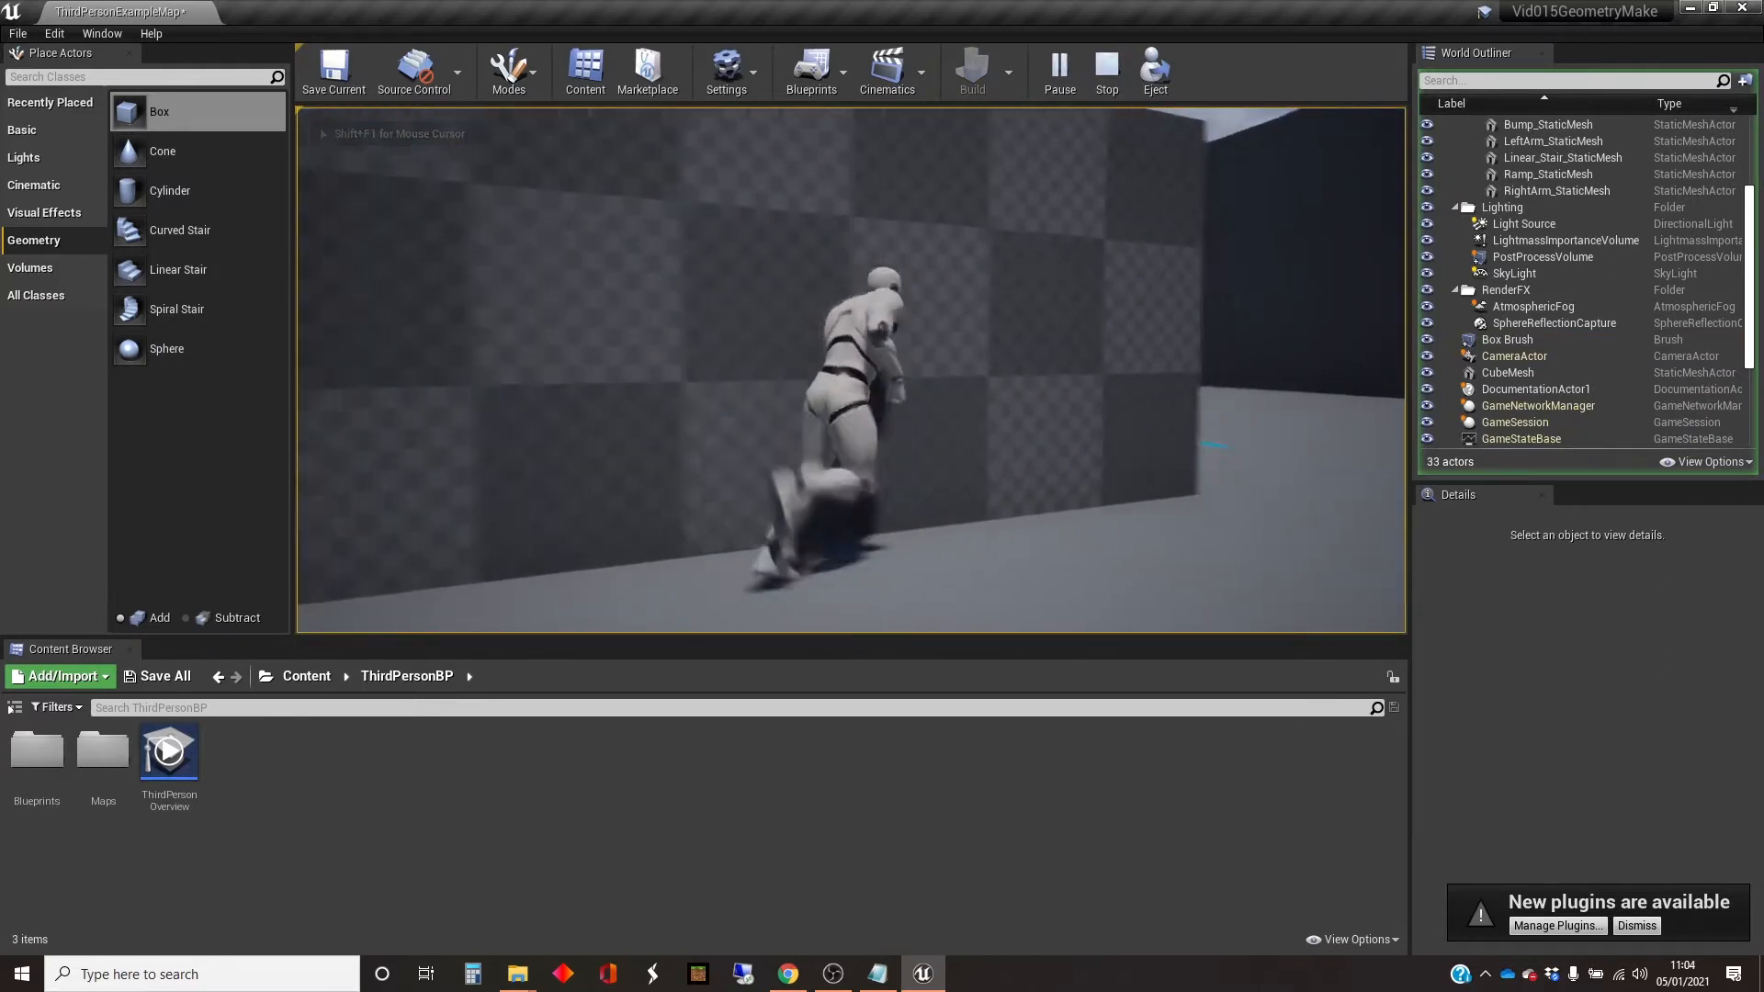
key(d)
key(d)
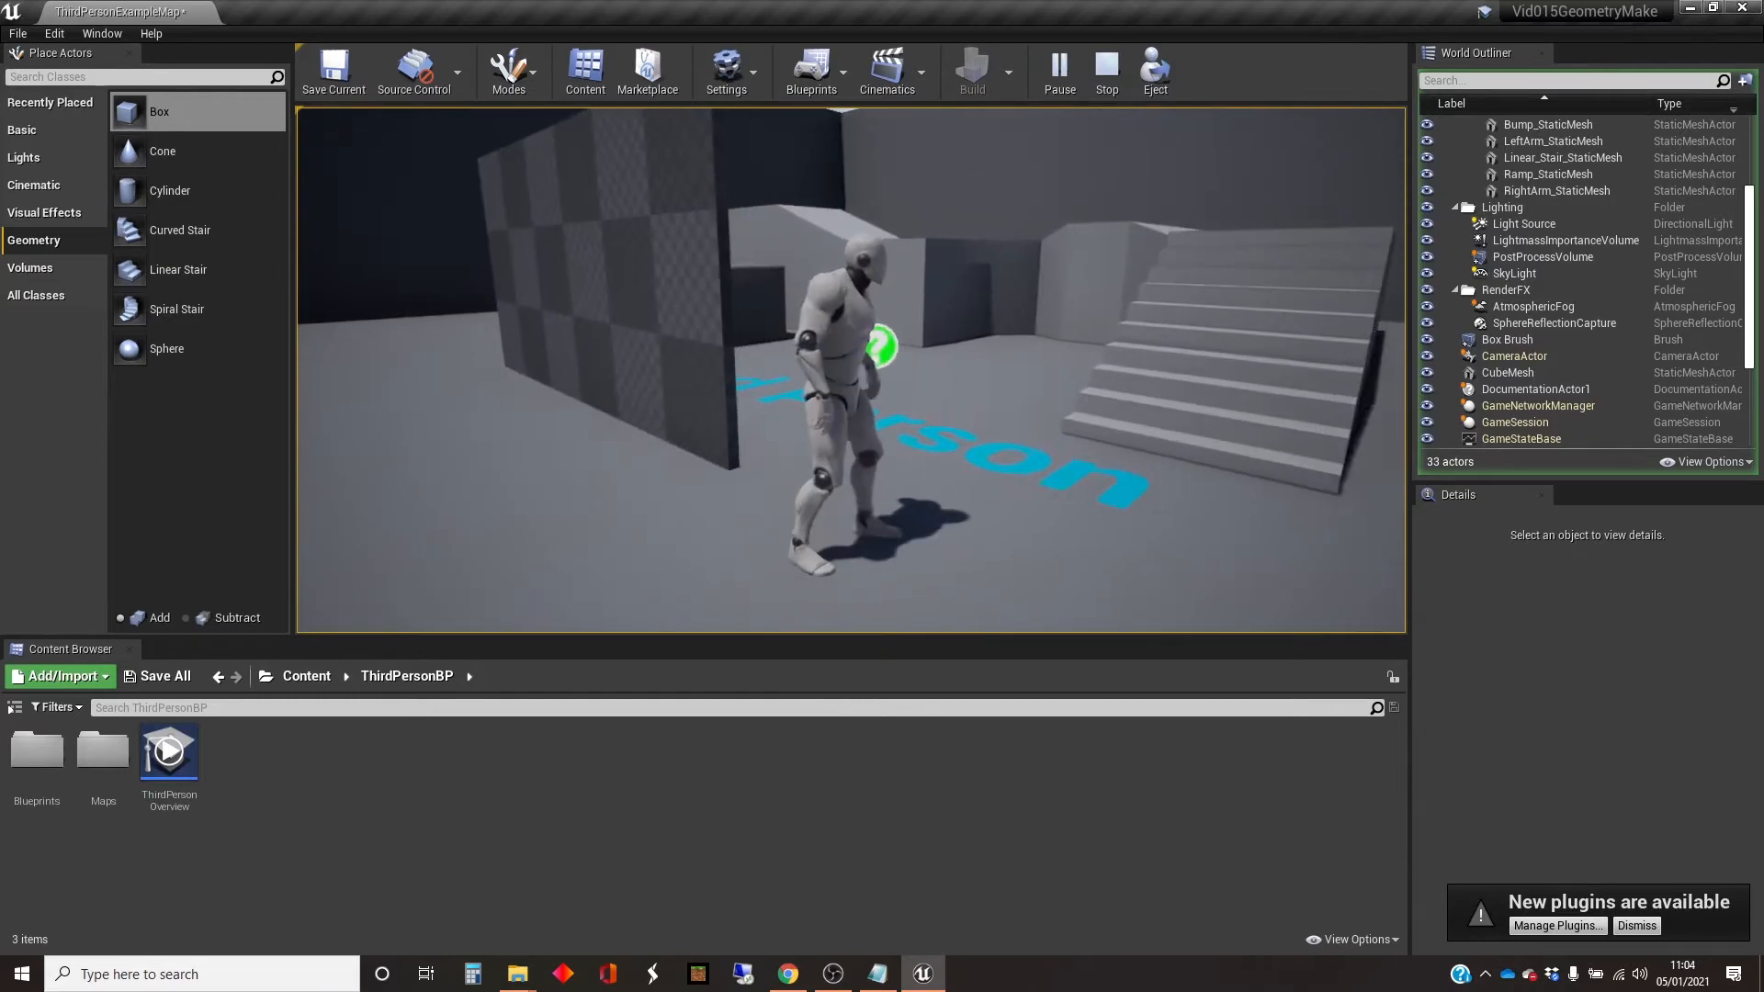
key(Escape)
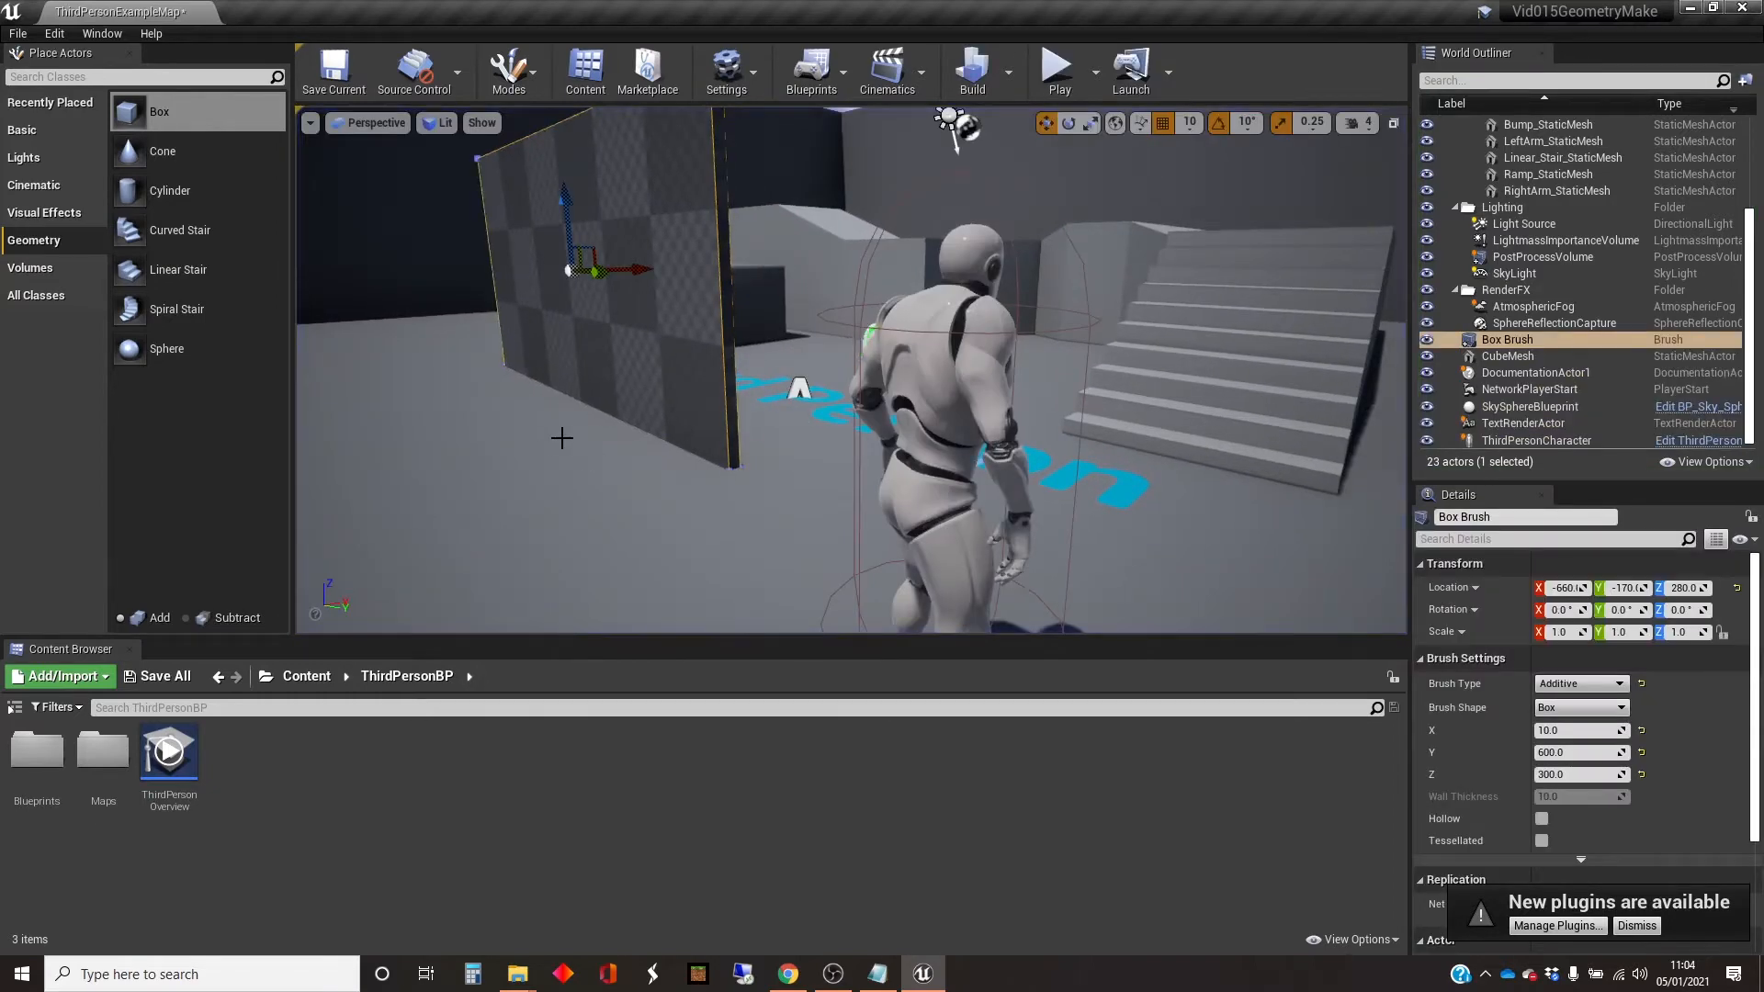
Place an additive Cone geometry brush on the open floor beside the checkered wall.
key(a)
right_drag(562, 437, 709, 437)
key(s)
mouse_move(157, 153)
mouse_down()
mouse_move(367, 276)
mouse_move(524, 397)
mouse_move(478, 404)
mouse_move(469, 386)
mouse_up()
key(w)
mouse_move(649, 481)
right_down()
mouse_move(592, 482)
mouse_move(723, 398)
right_up()
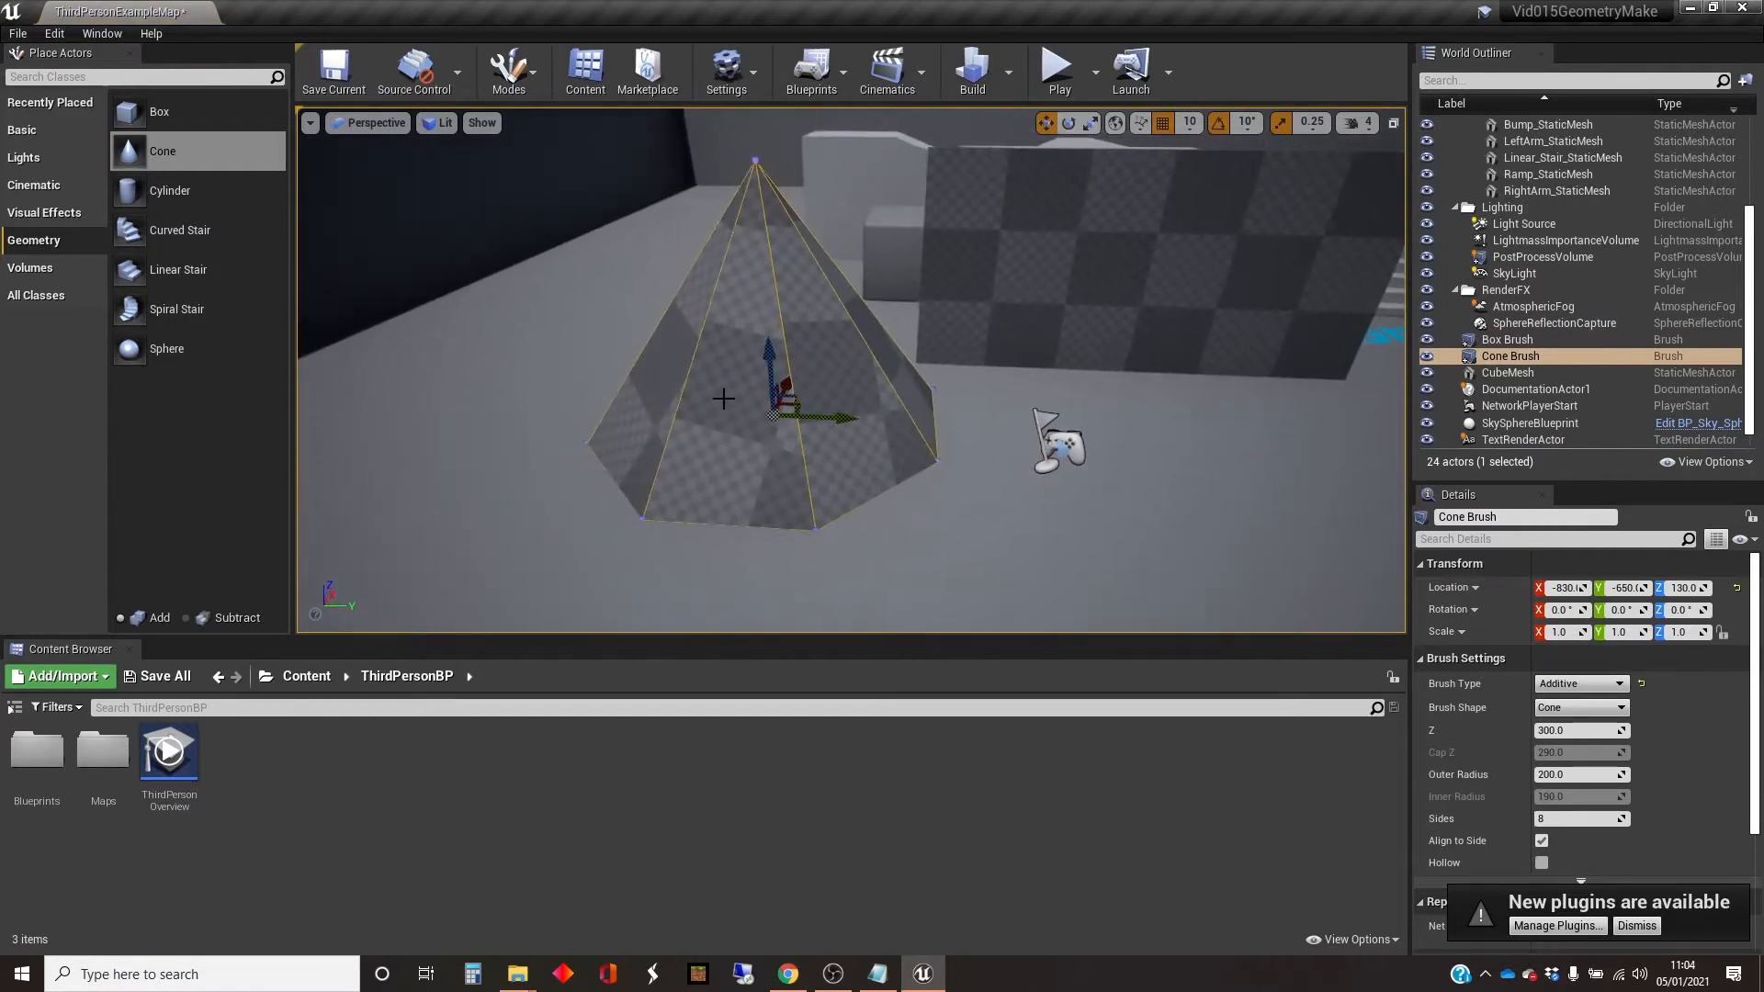
Increase the cone brush's number of sides to 197 to smooth its surface.
alt+drag(913, 462, 847, 386)
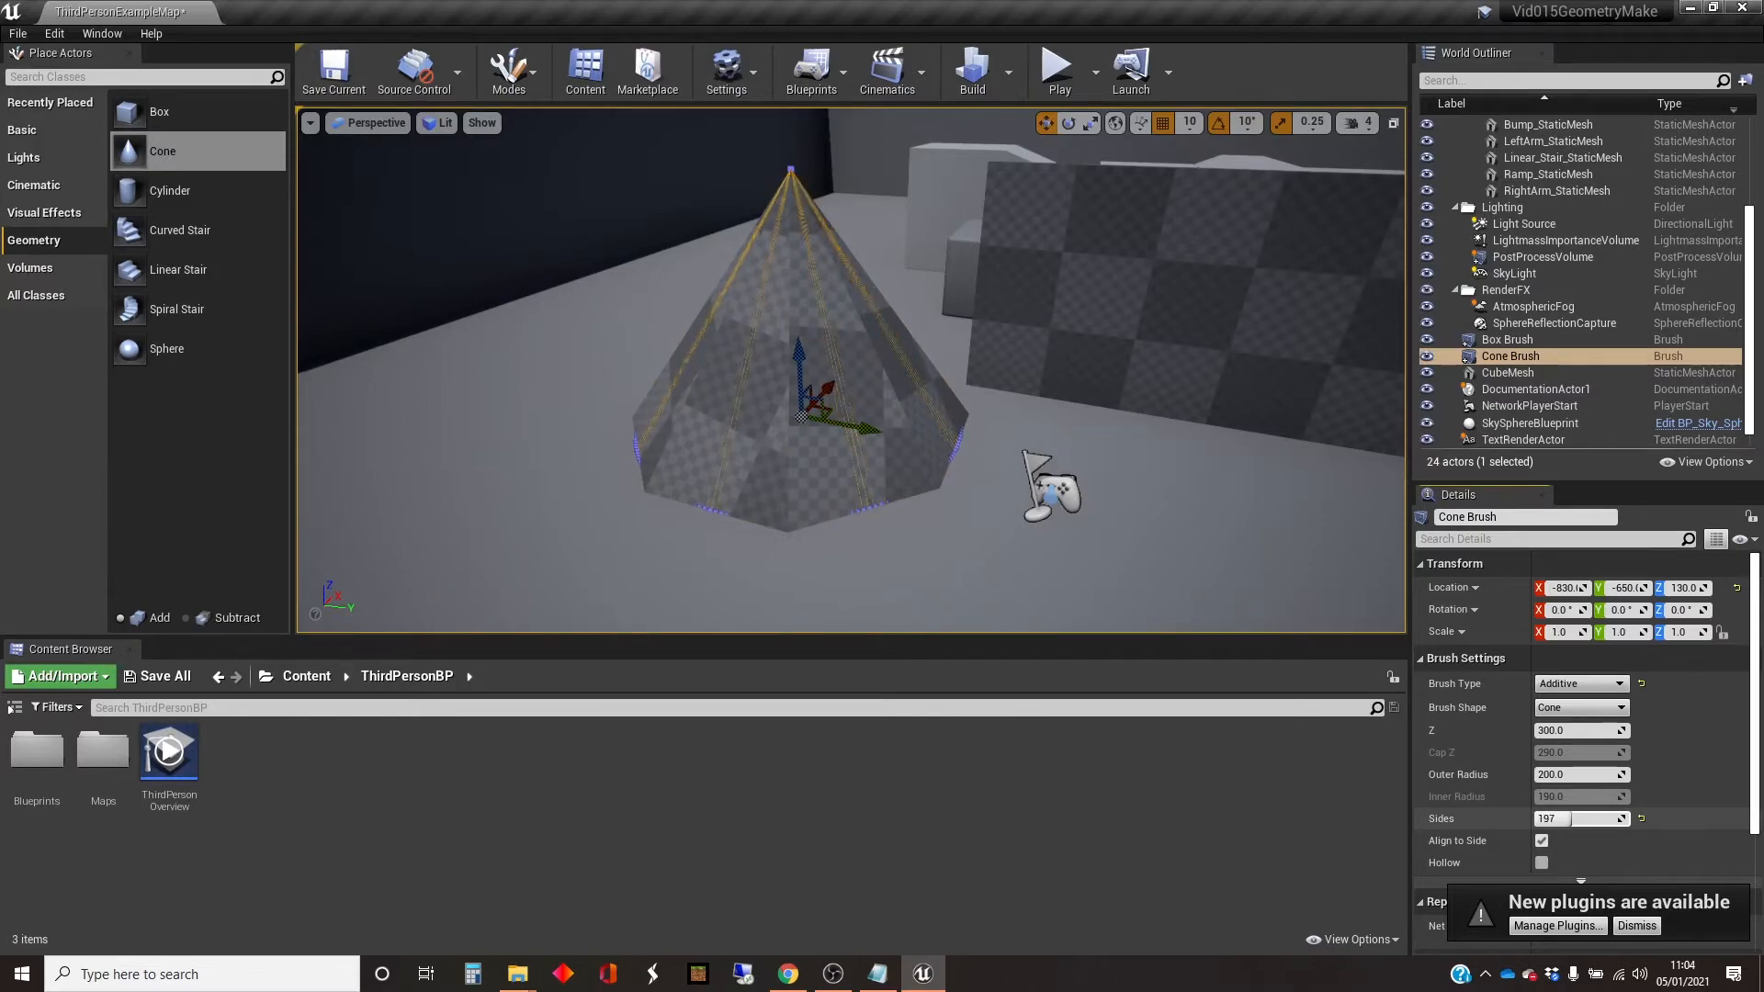
drag(1569, 818, 1571, 818)
right_drag(1067, 548, 1332, 552)
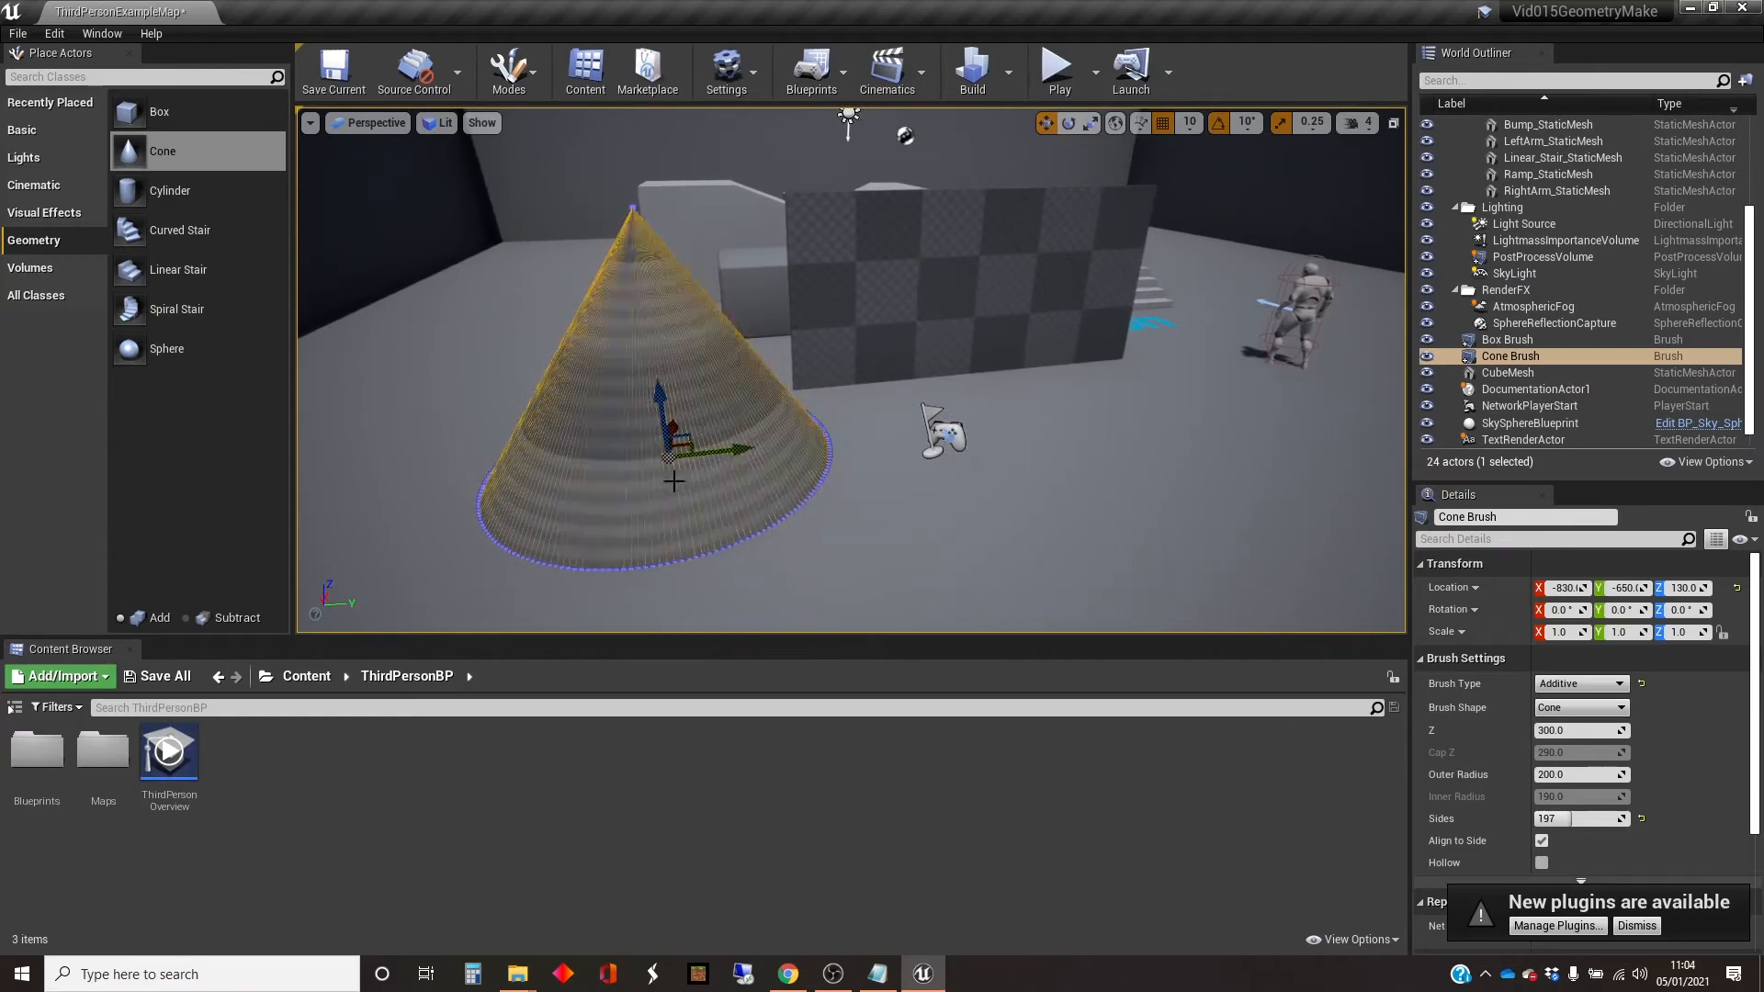
Play-test the level by running and jumping the character onto the cone, then end the session.
click(1058, 73)
key(w)
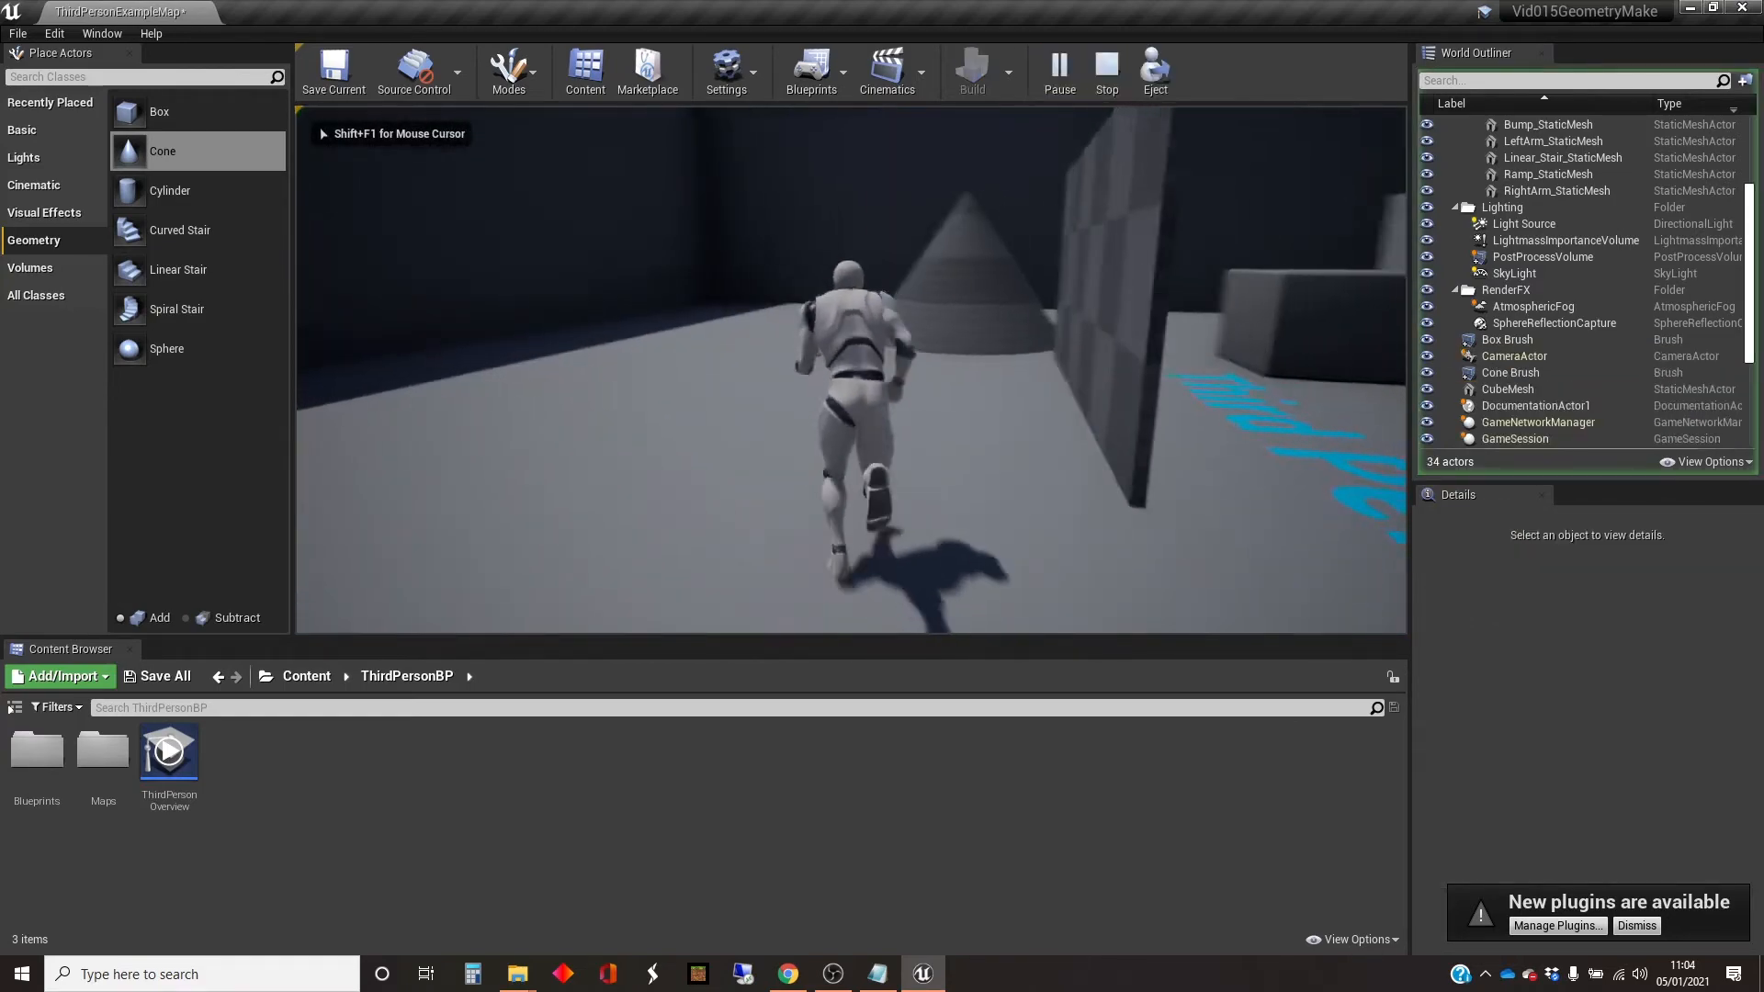
key(space)
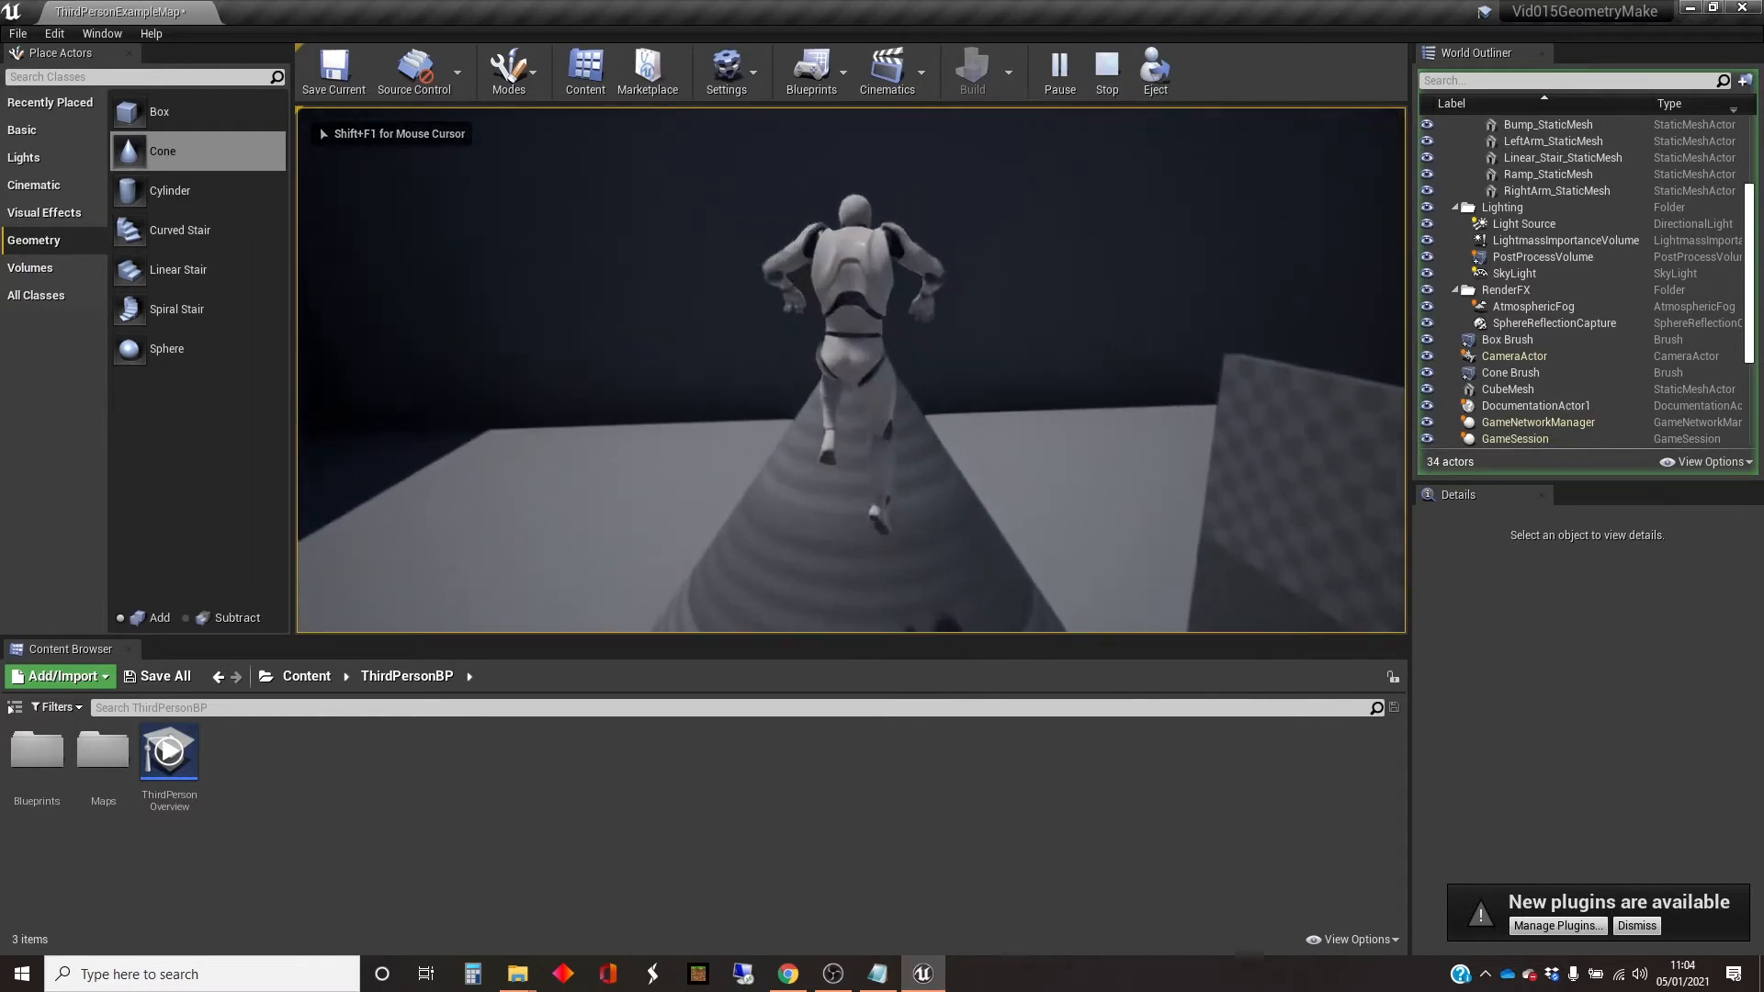
key(s)
key(d)
key(w)
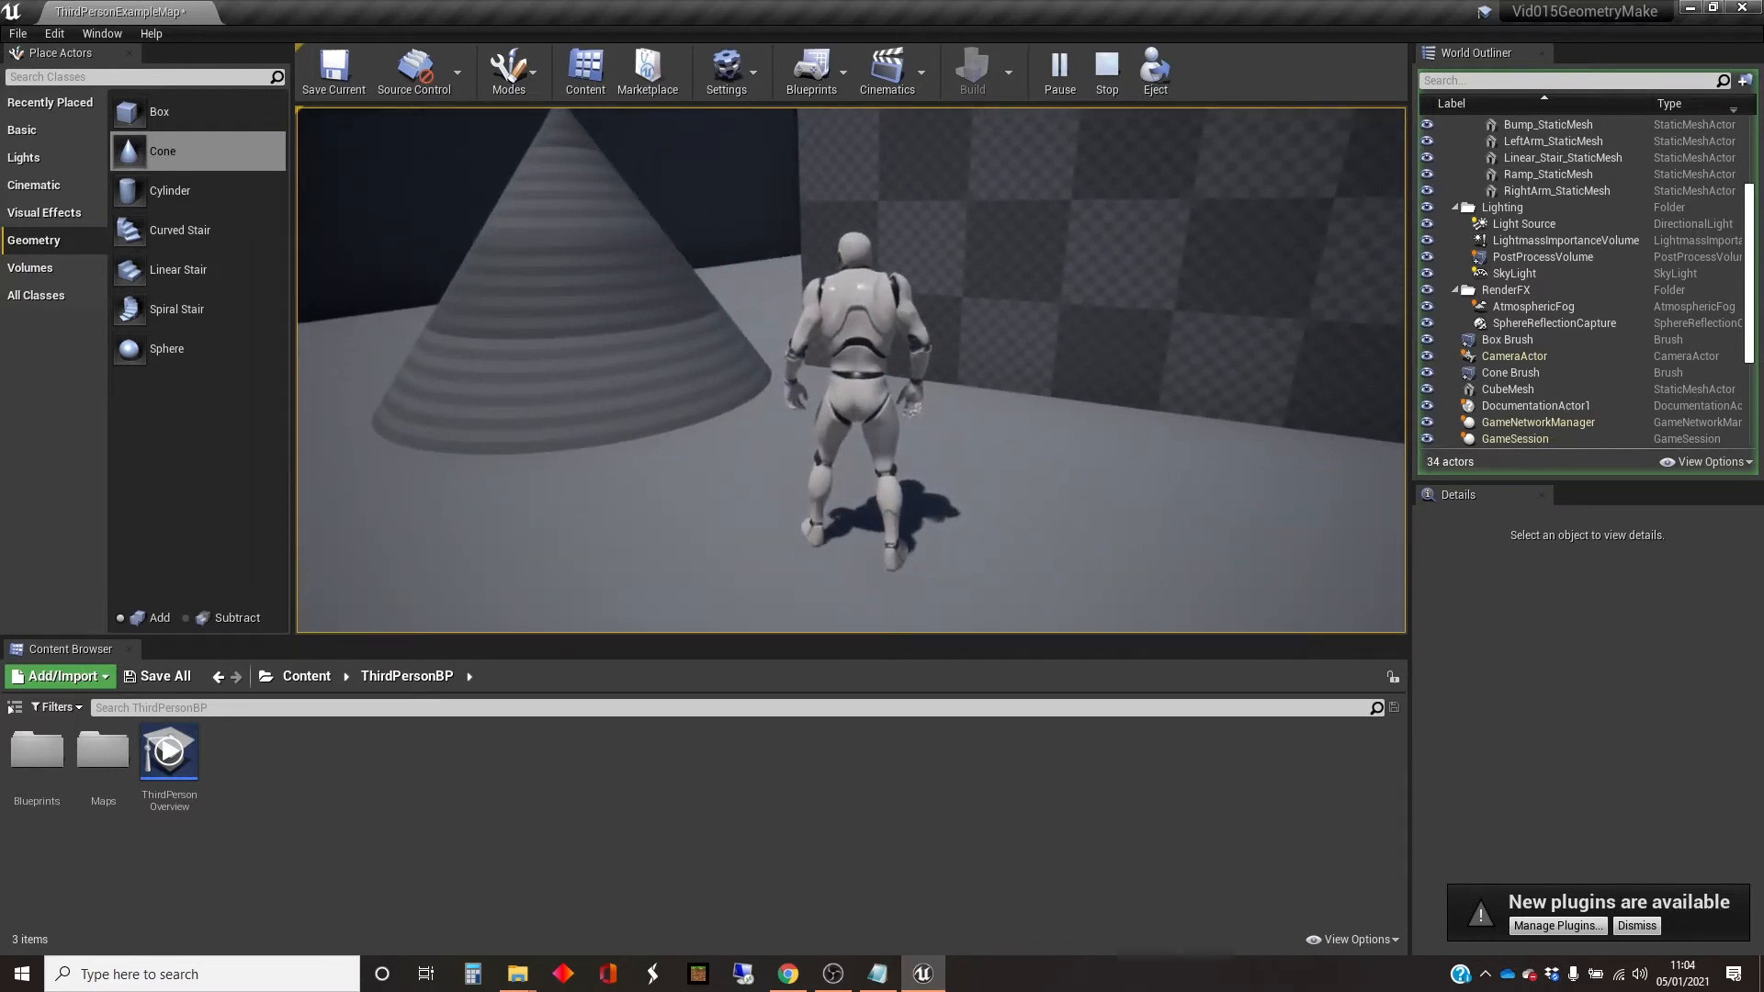
key(Escape)
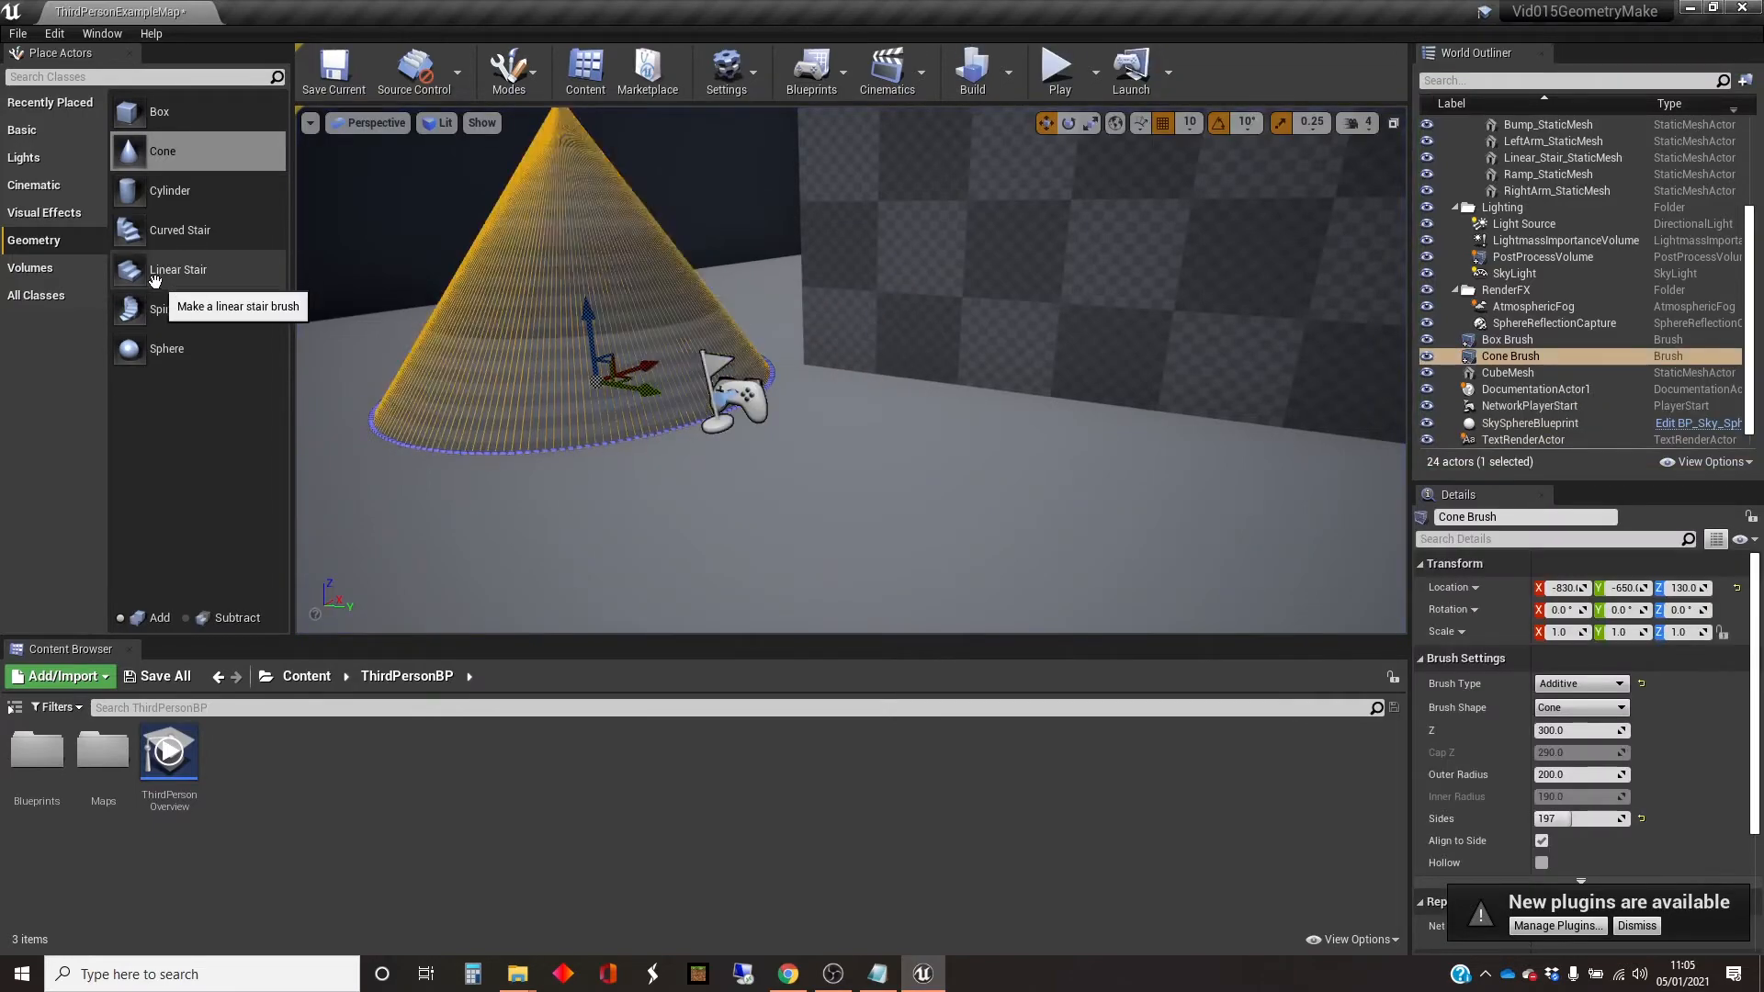
Place an additive Spiral Stair geometry brush on the floor near the cone and the wall.
mouse_move(174, 308)
mouse_down()
mouse_move(706, 492)
mouse_move(634, 492)
mouse_up()
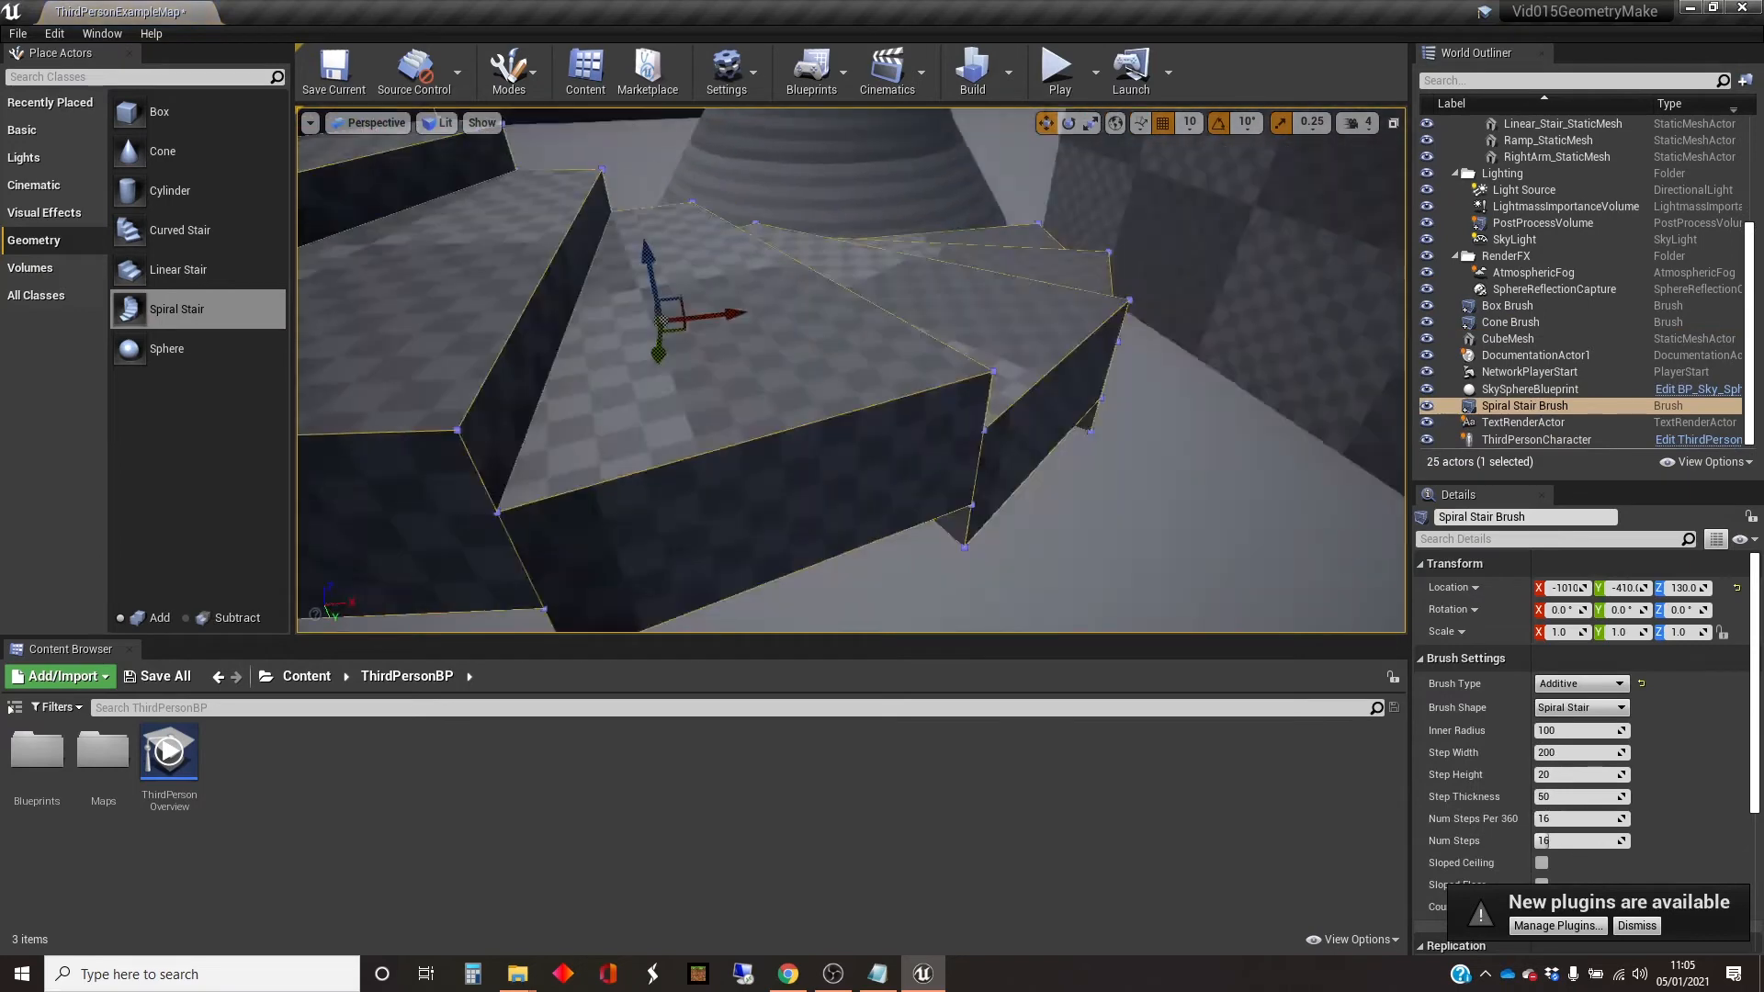
key(s)
right_drag(1022, 446, 1023, 447)
key(e)
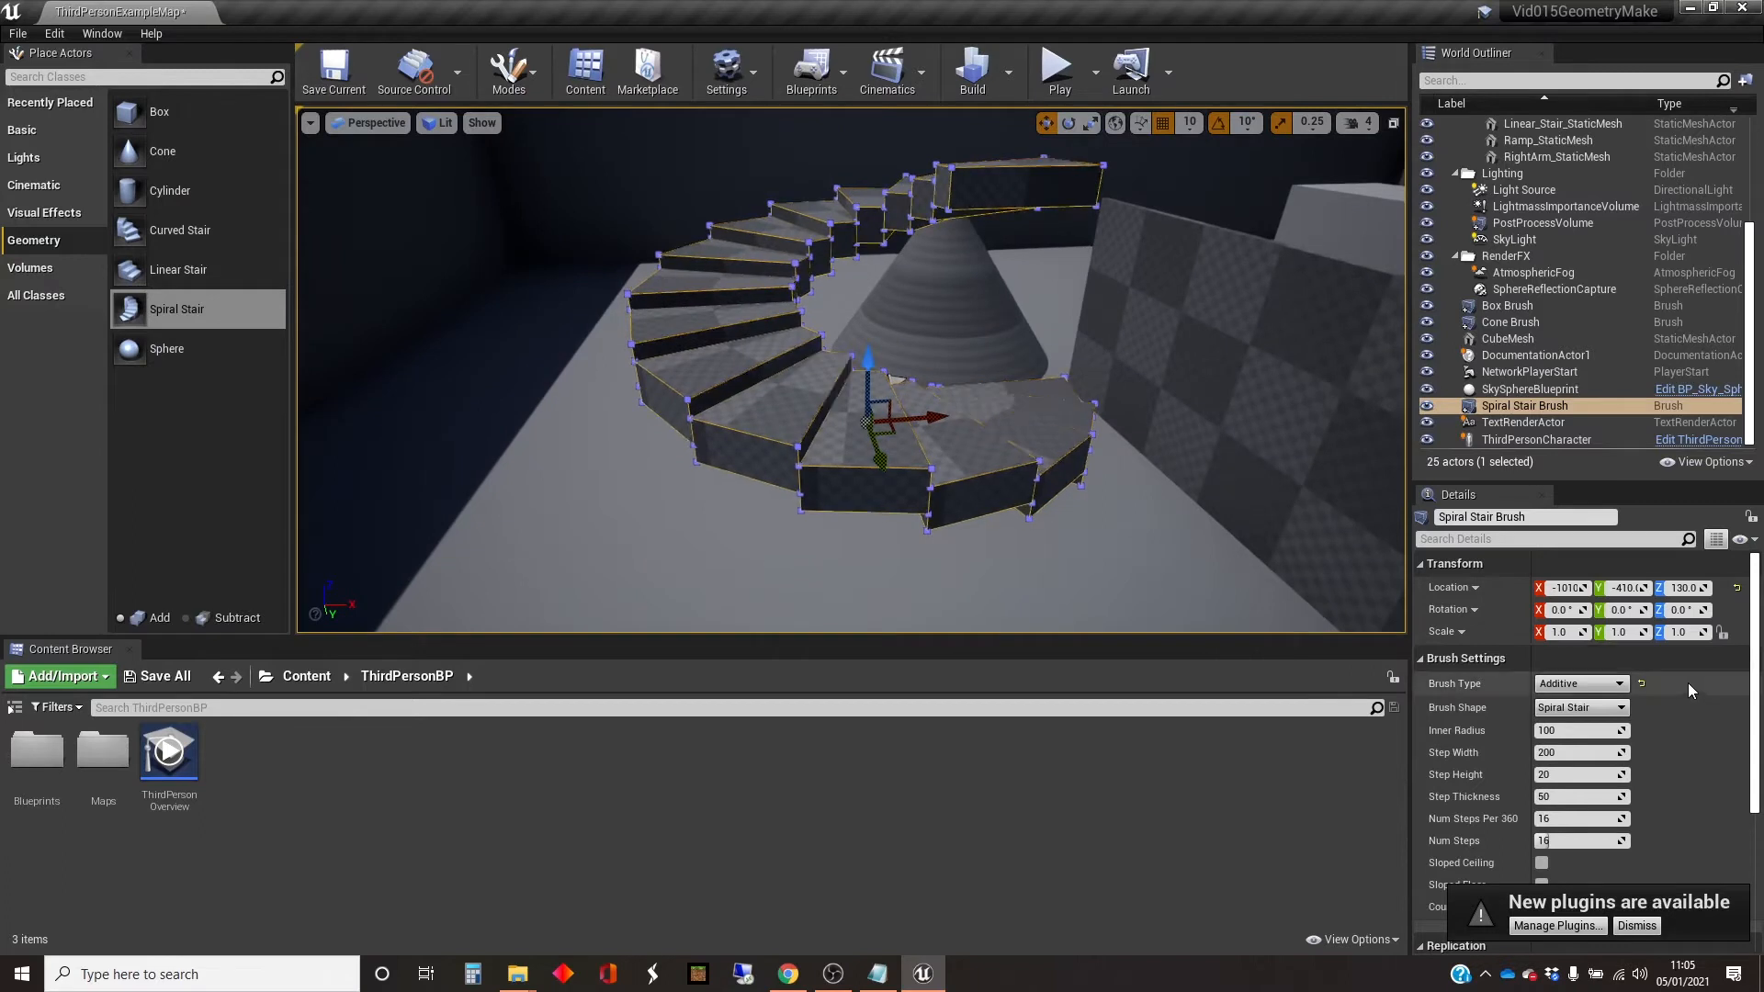
Rotate the spiral stair brush about 150° around its Z axis.
click(1460, 609)
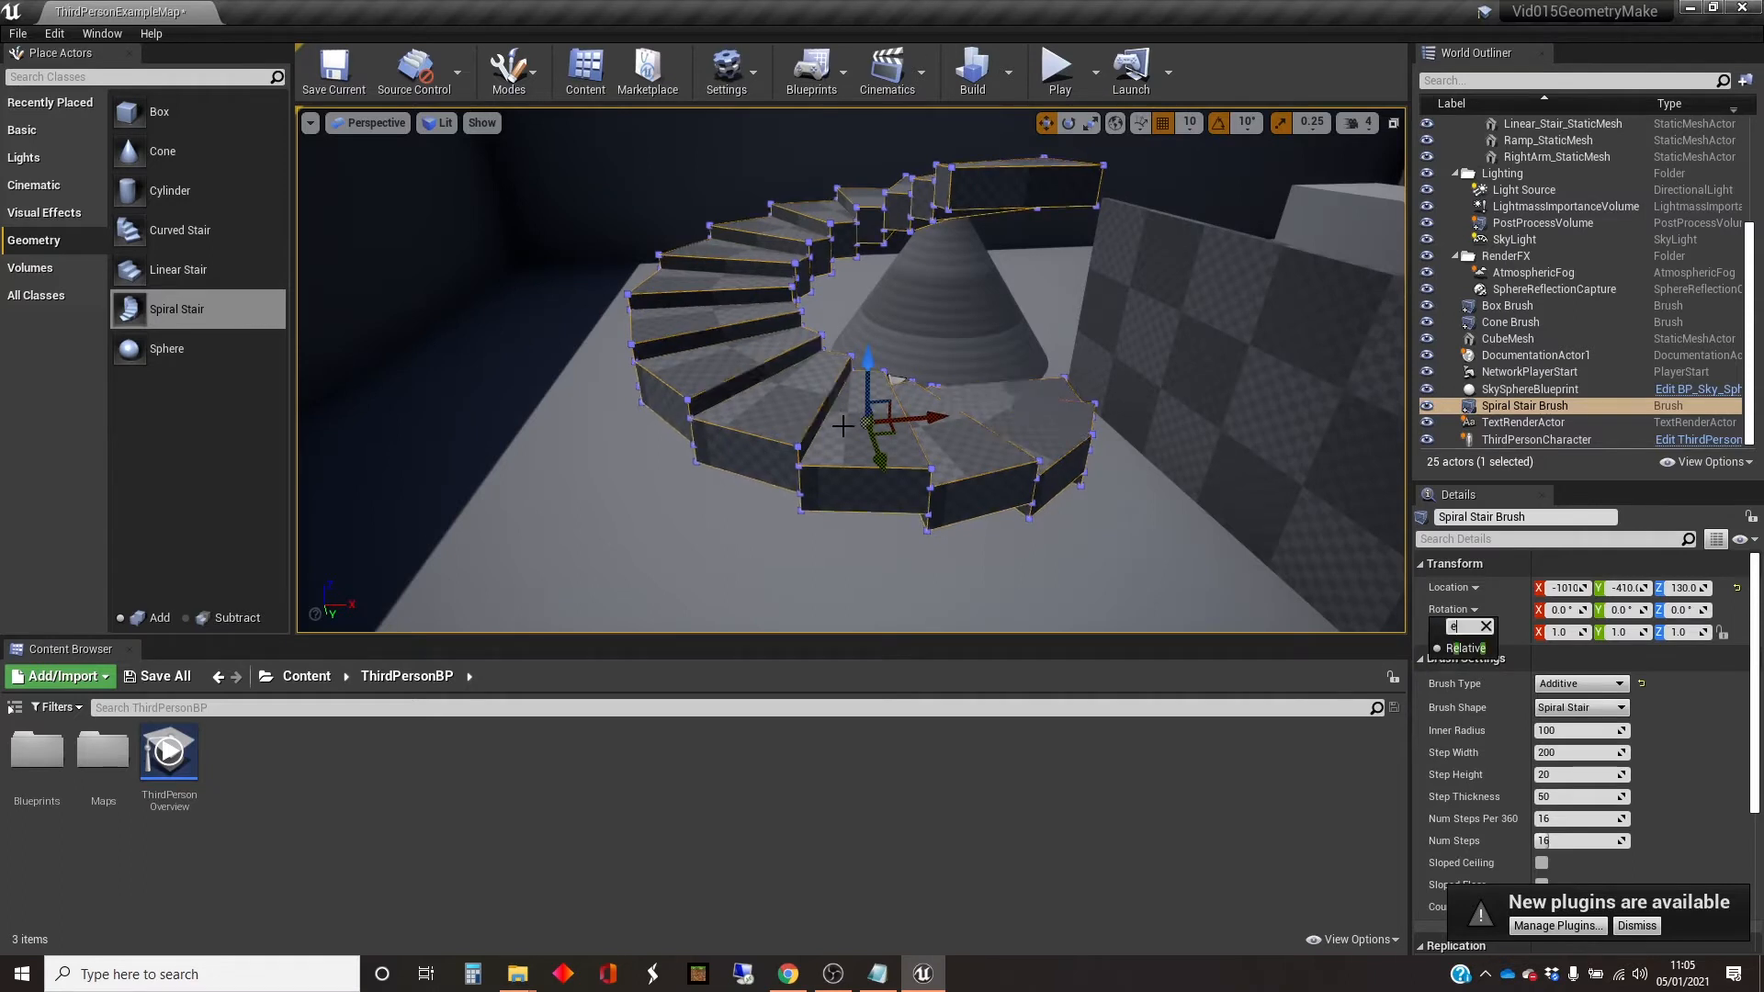
click(910, 445)
key(e)
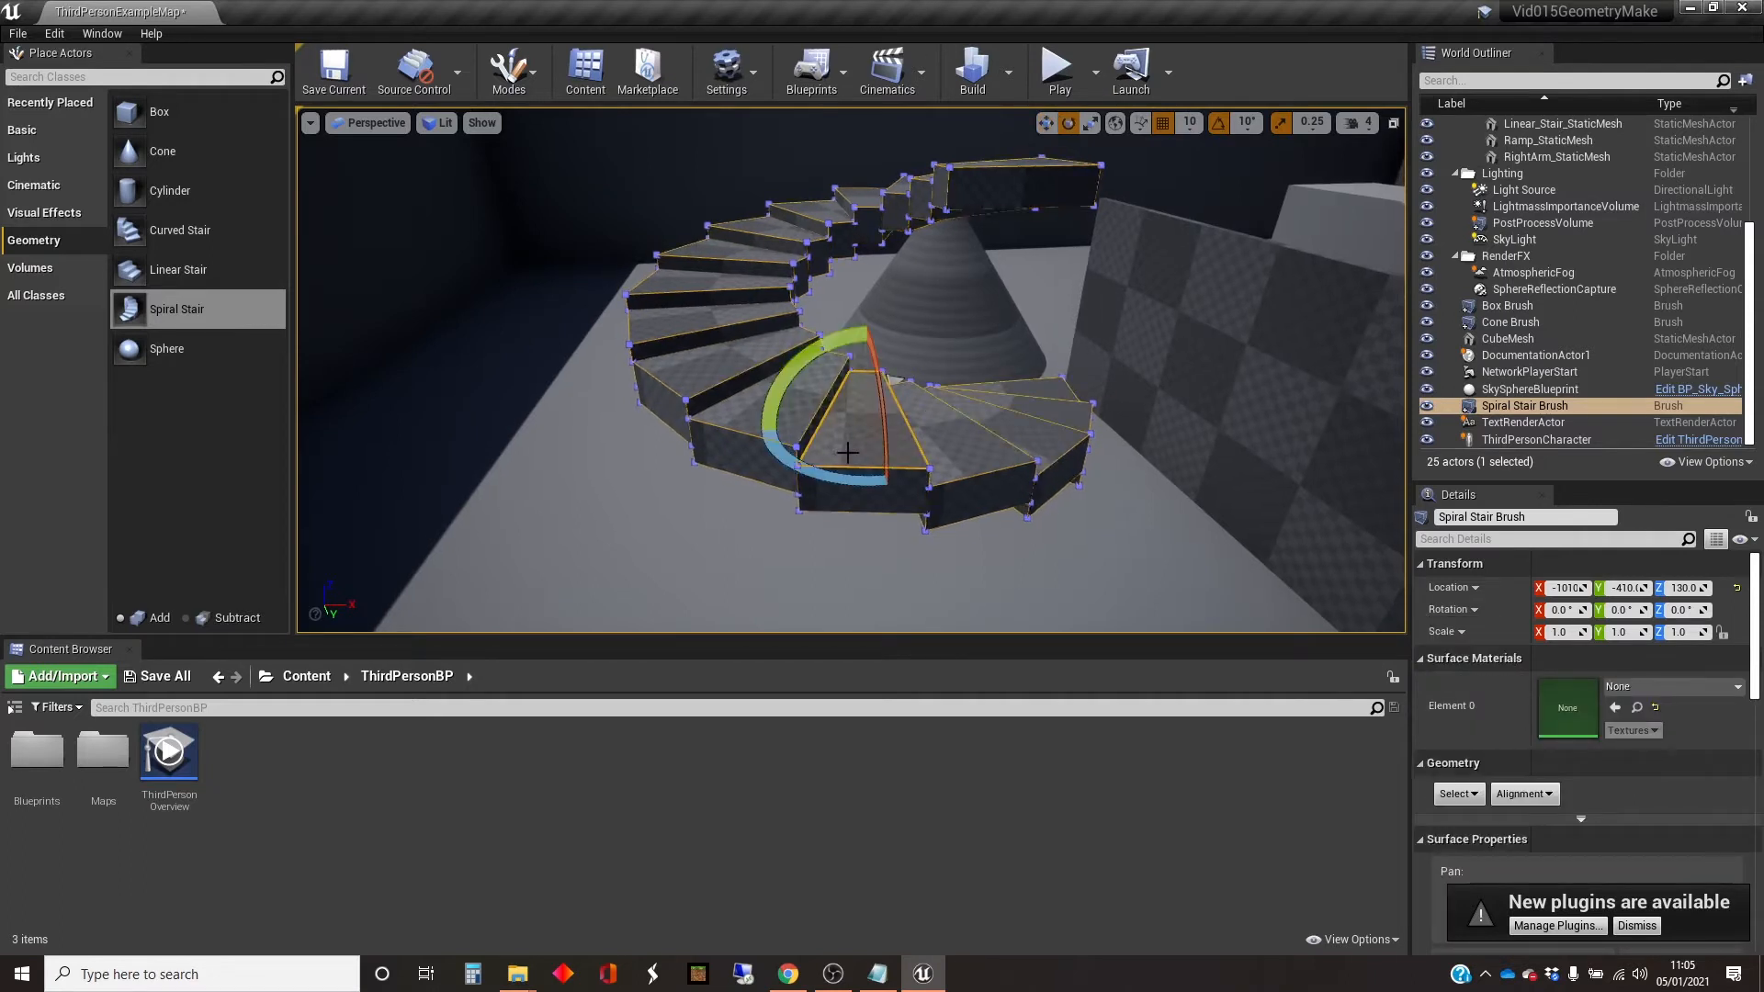
drag(849, 476, 739, 482)
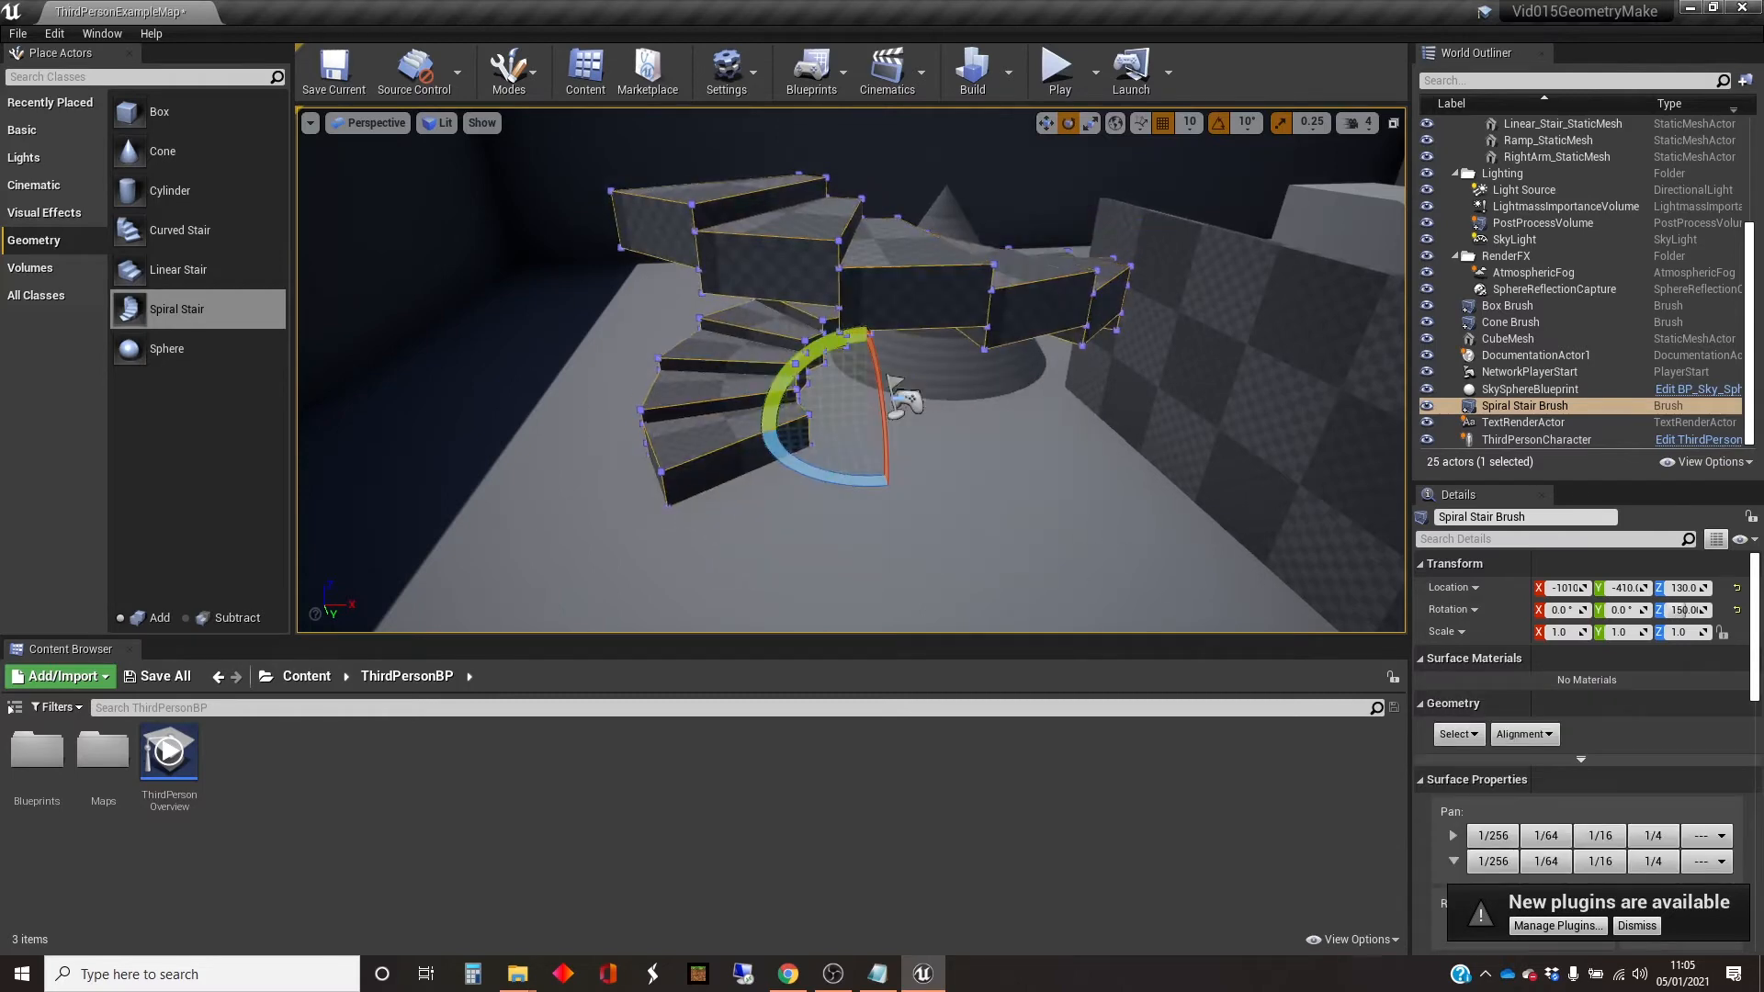
right_drag(744, 482, 757, 482)
key(s)
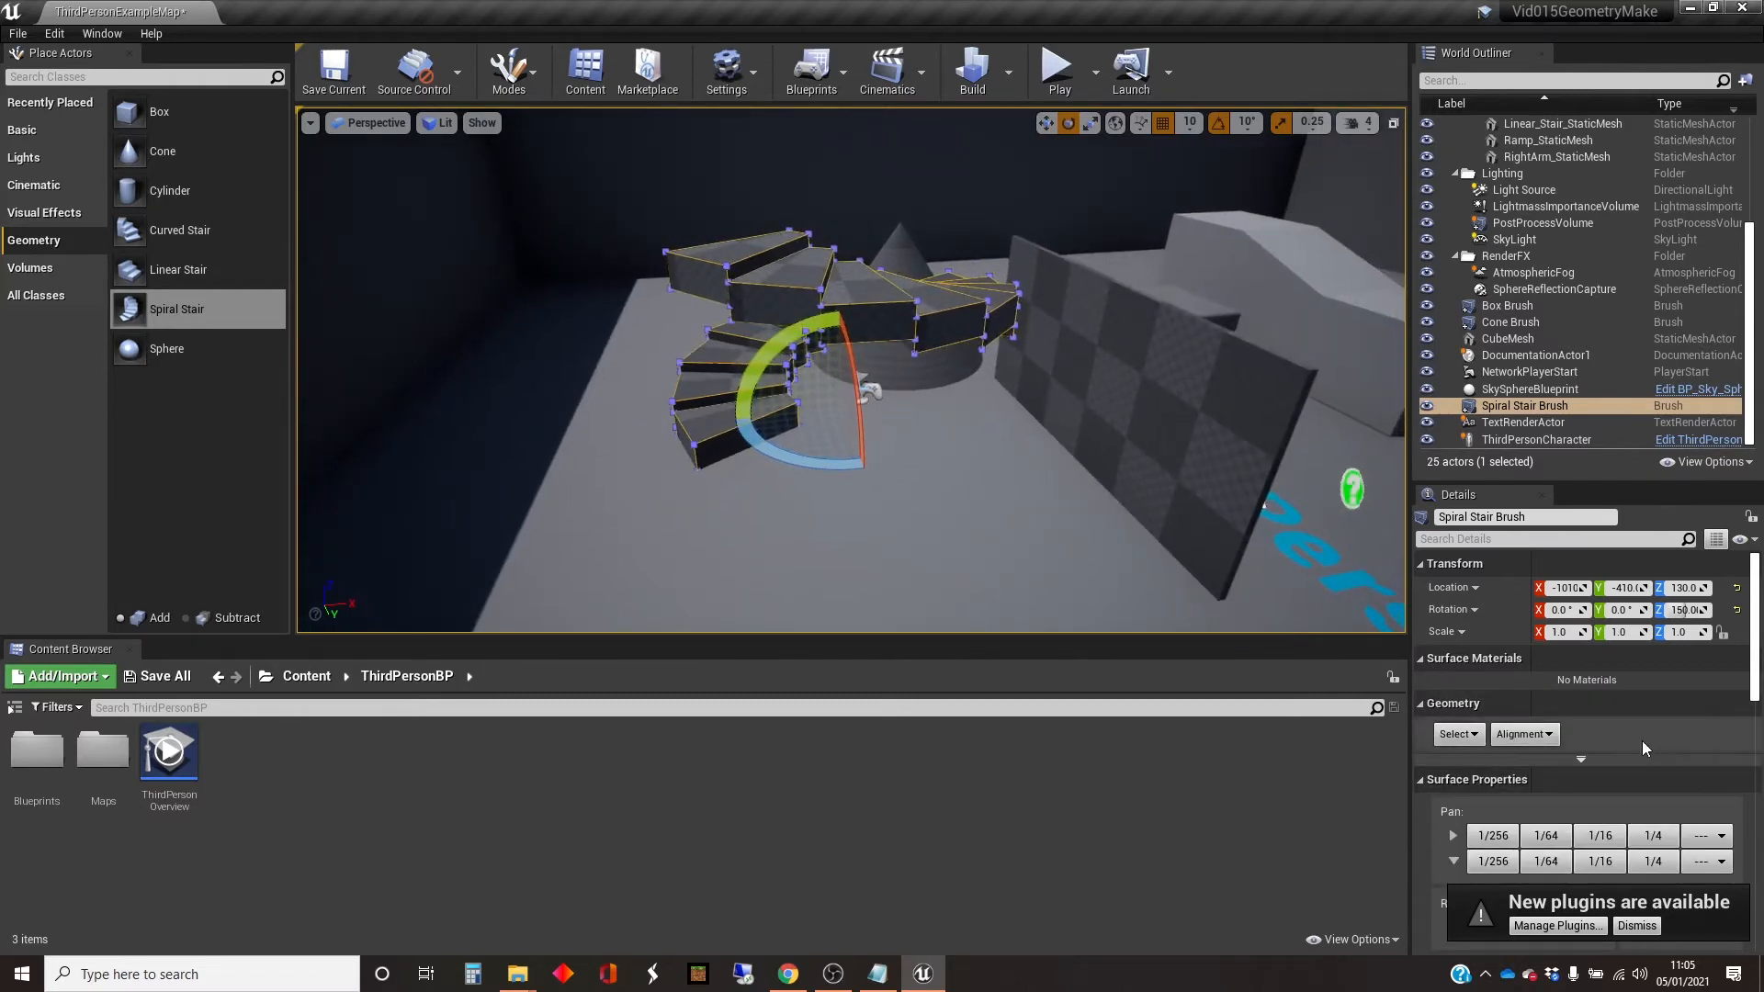
Set the spiral stair brush's step width to 250 and its number of steps to 32.
scroll(1639, 798, down, 3)
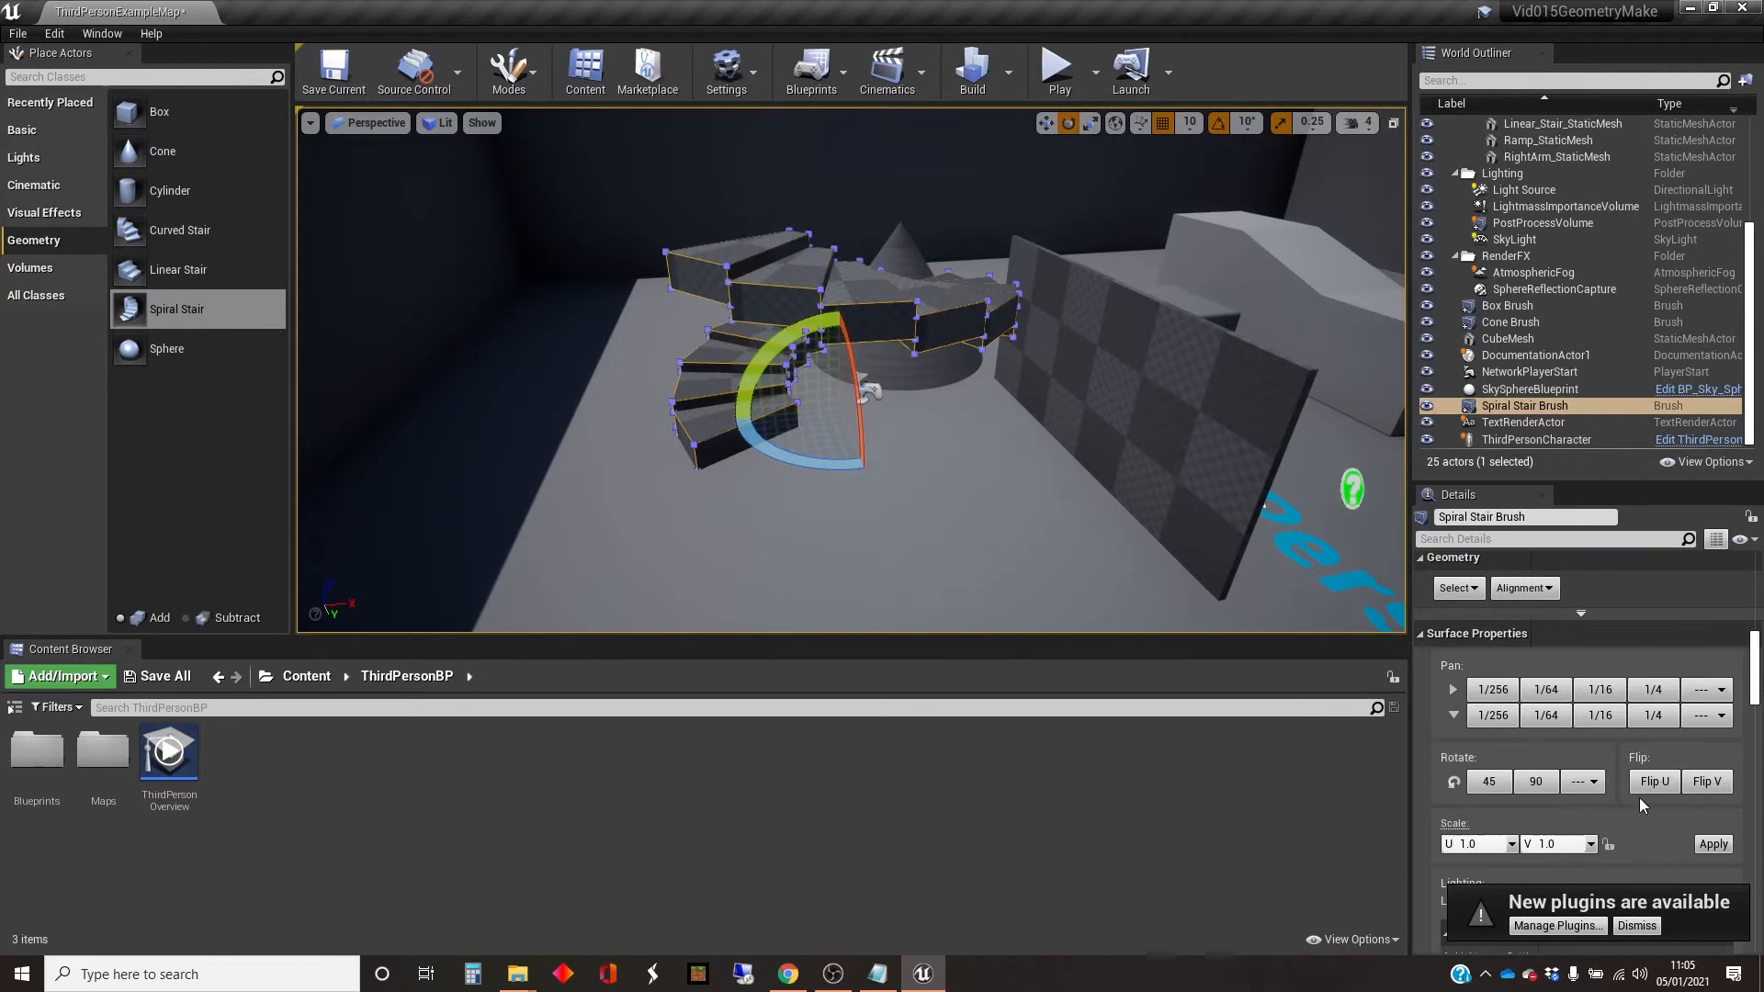
click(1654, 924)
scroll(1628, 825, down, 6)
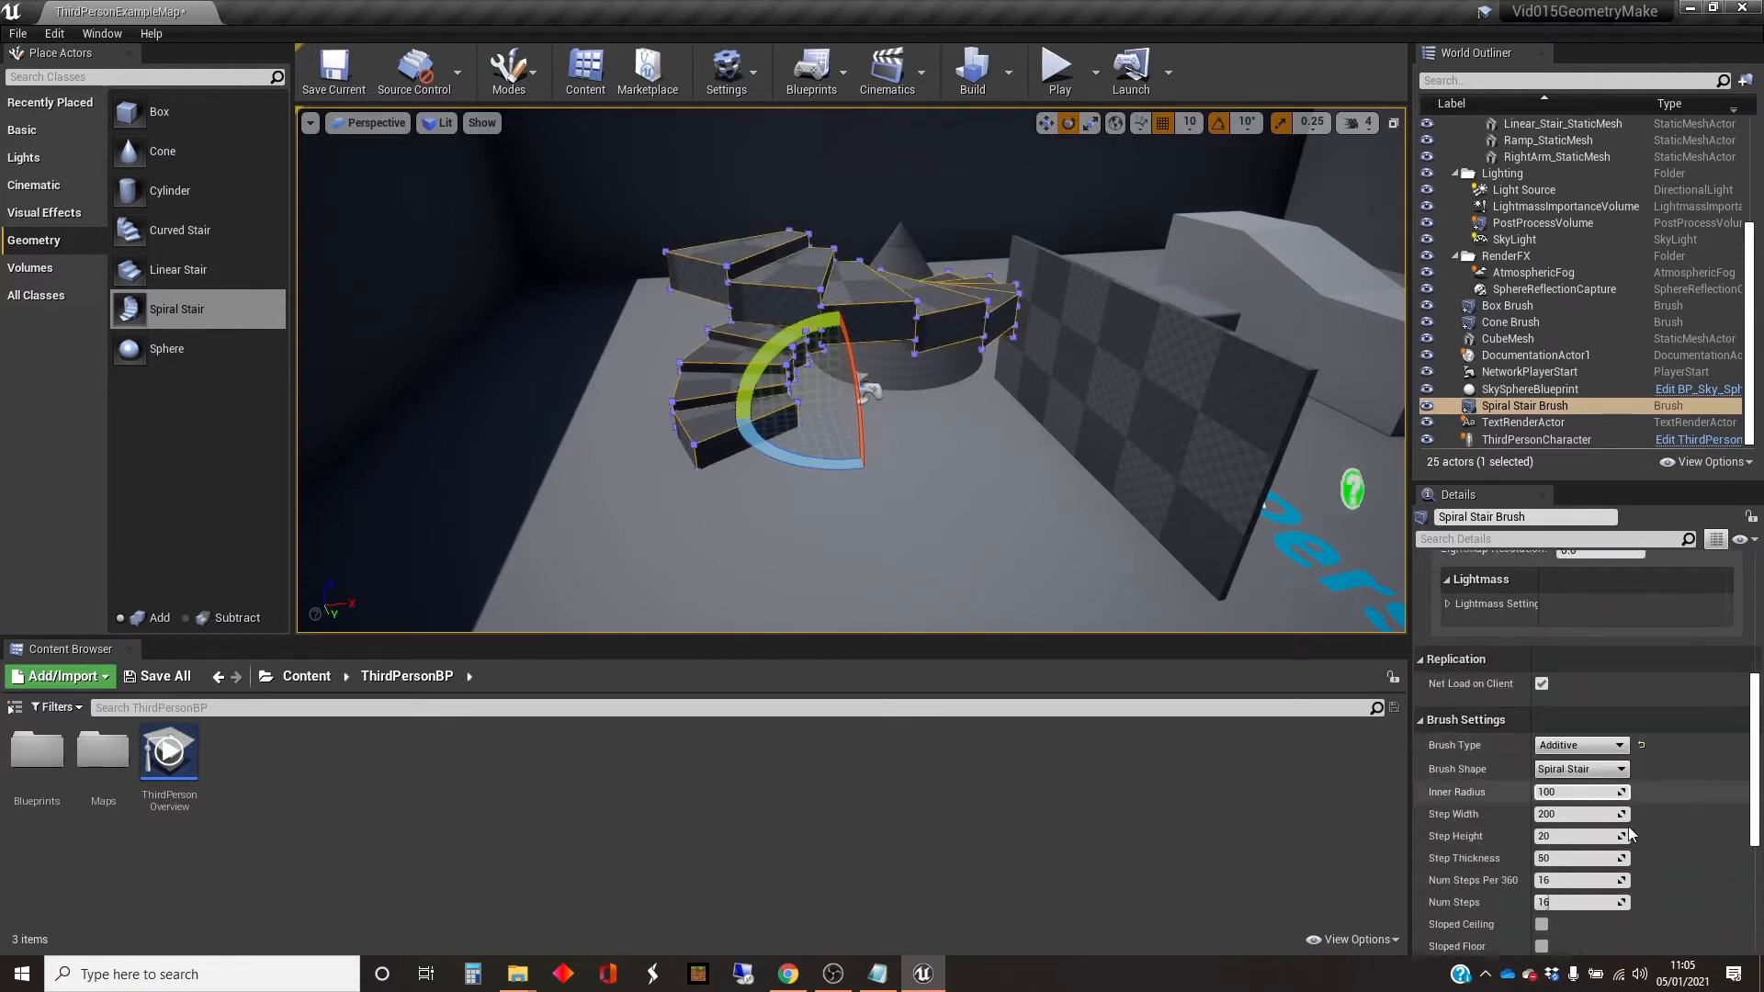
scroll(1629, 827, down, 1)
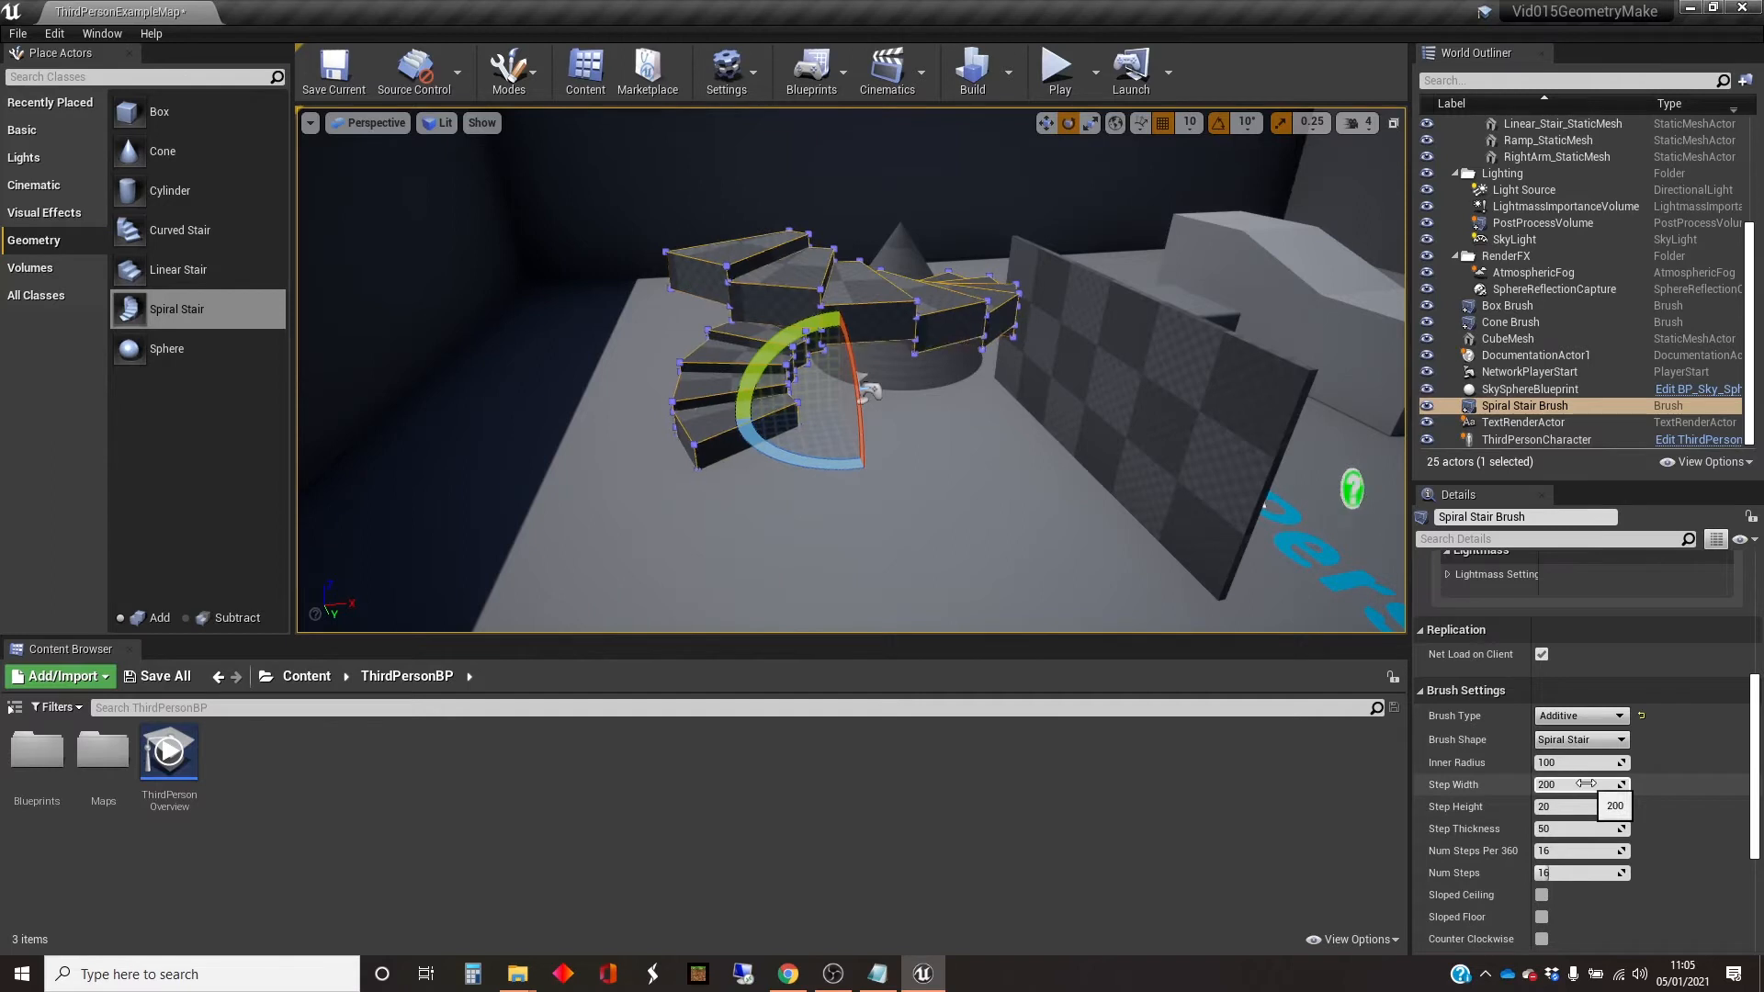
click(1587, 783)
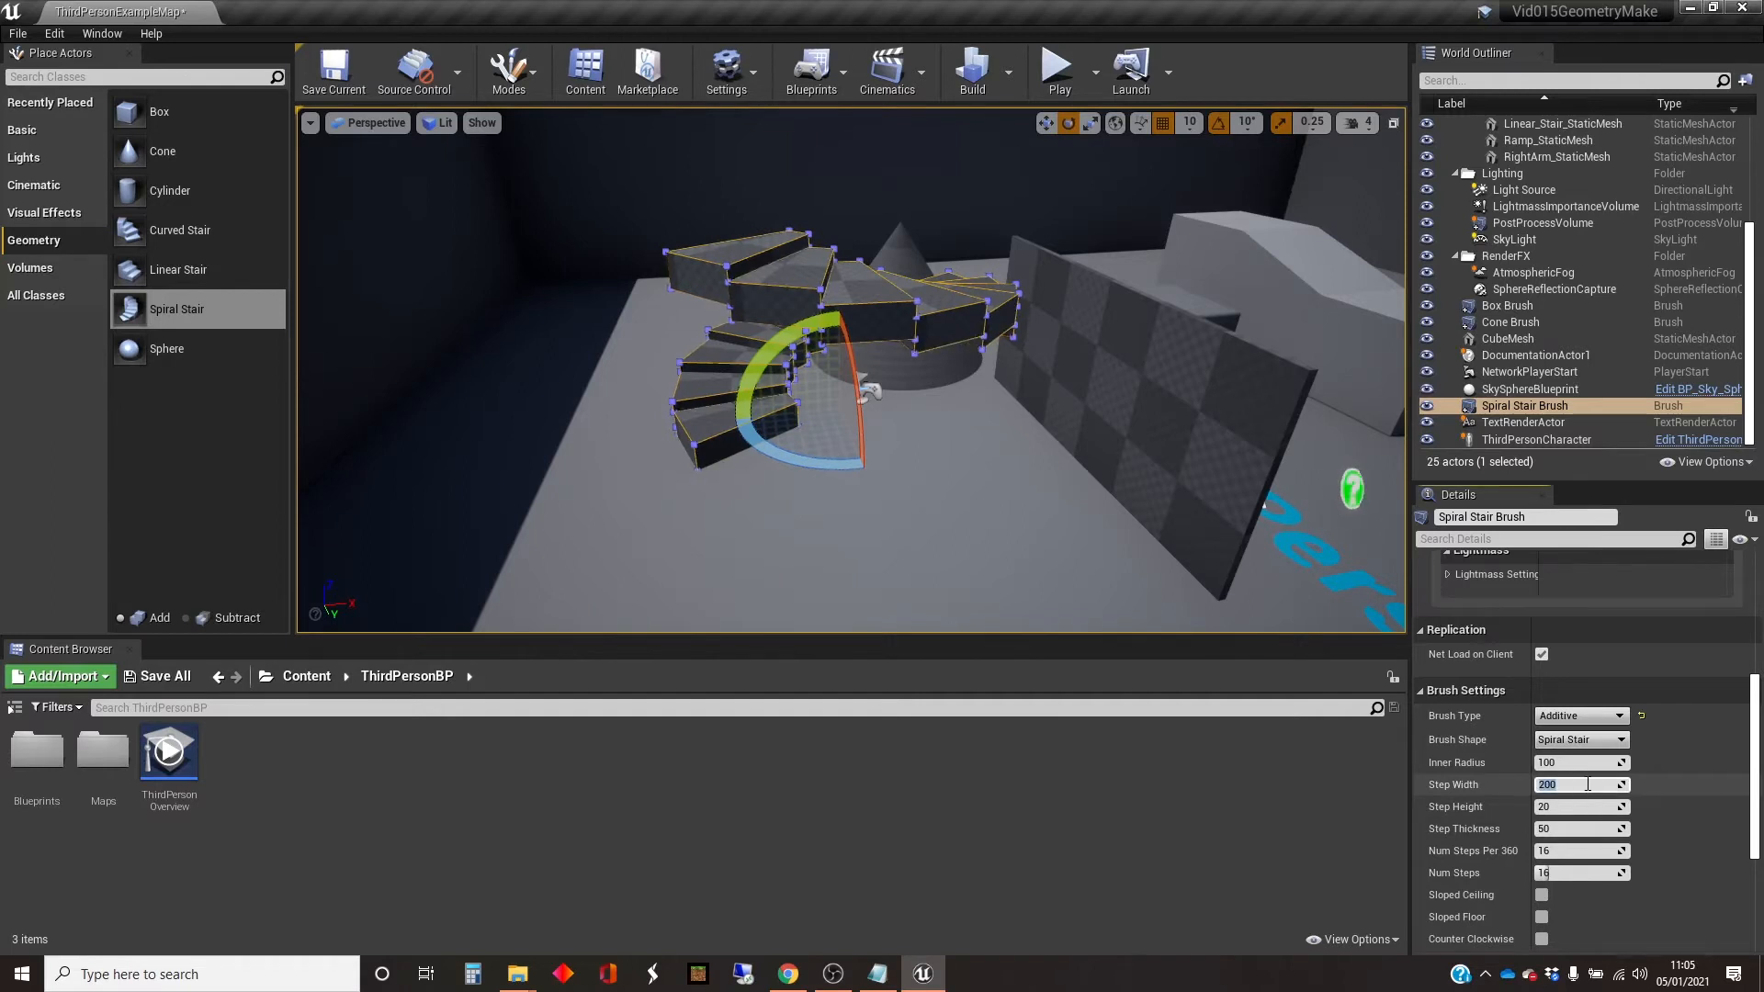
text(250)
key(Return)
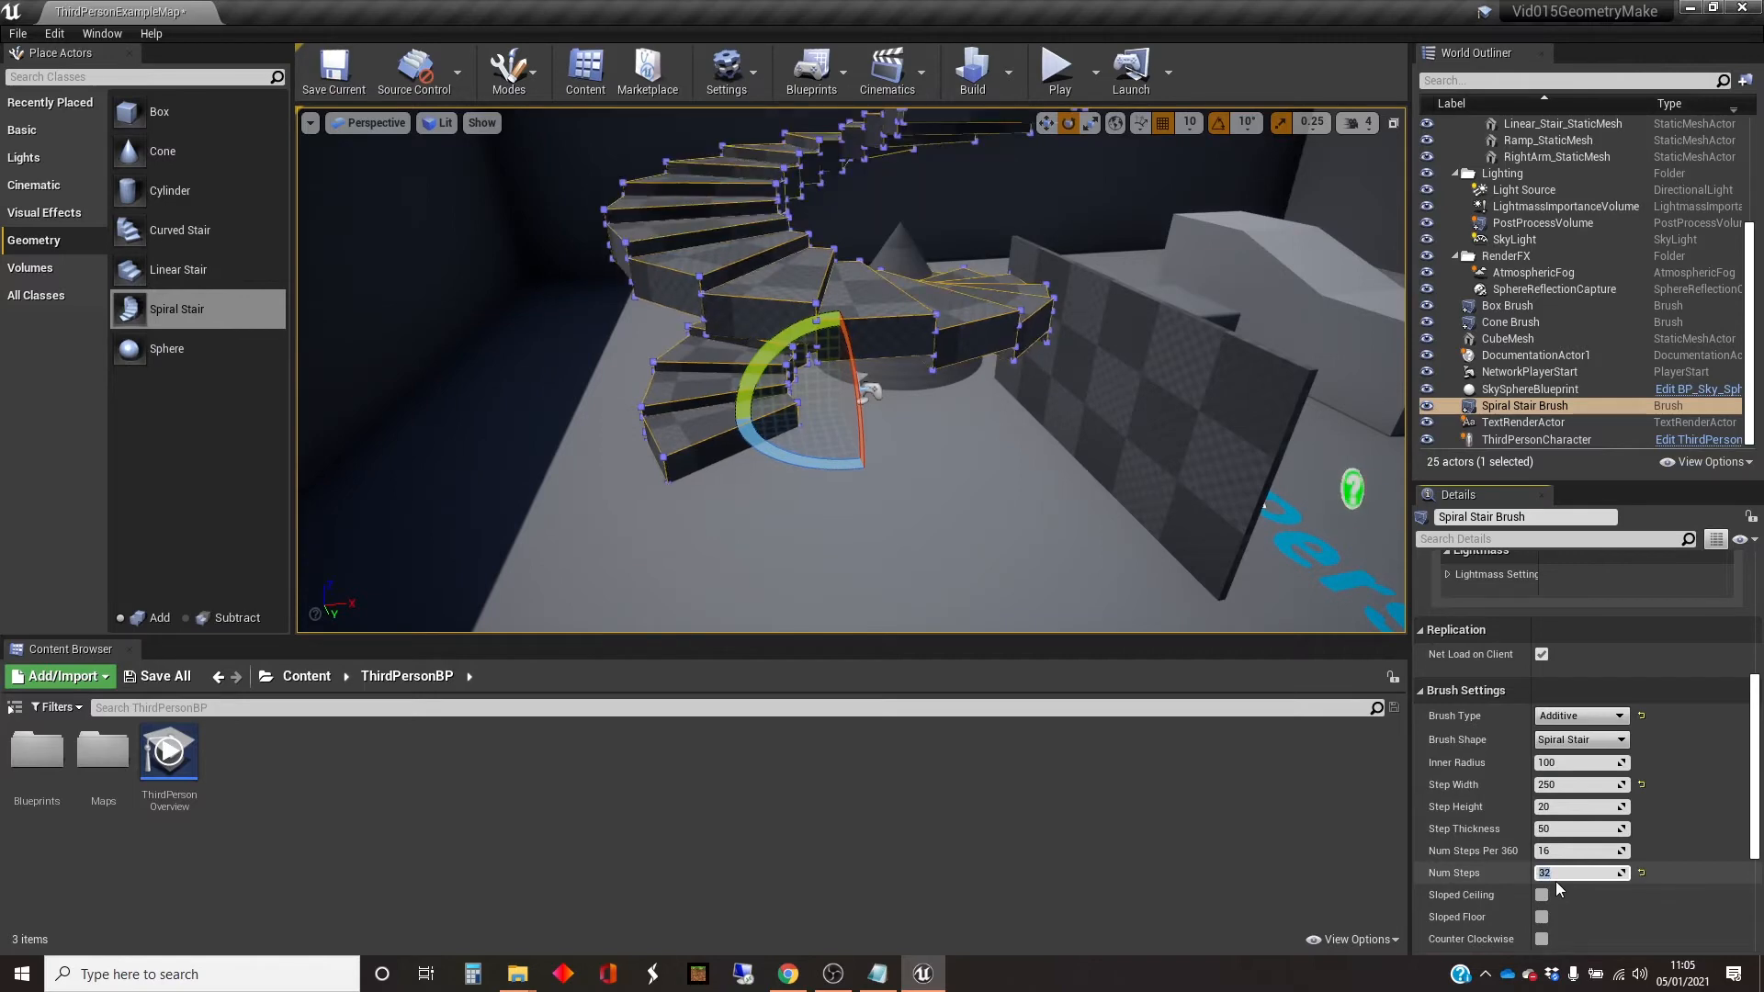
right_drag(990, 499, 980, 446)
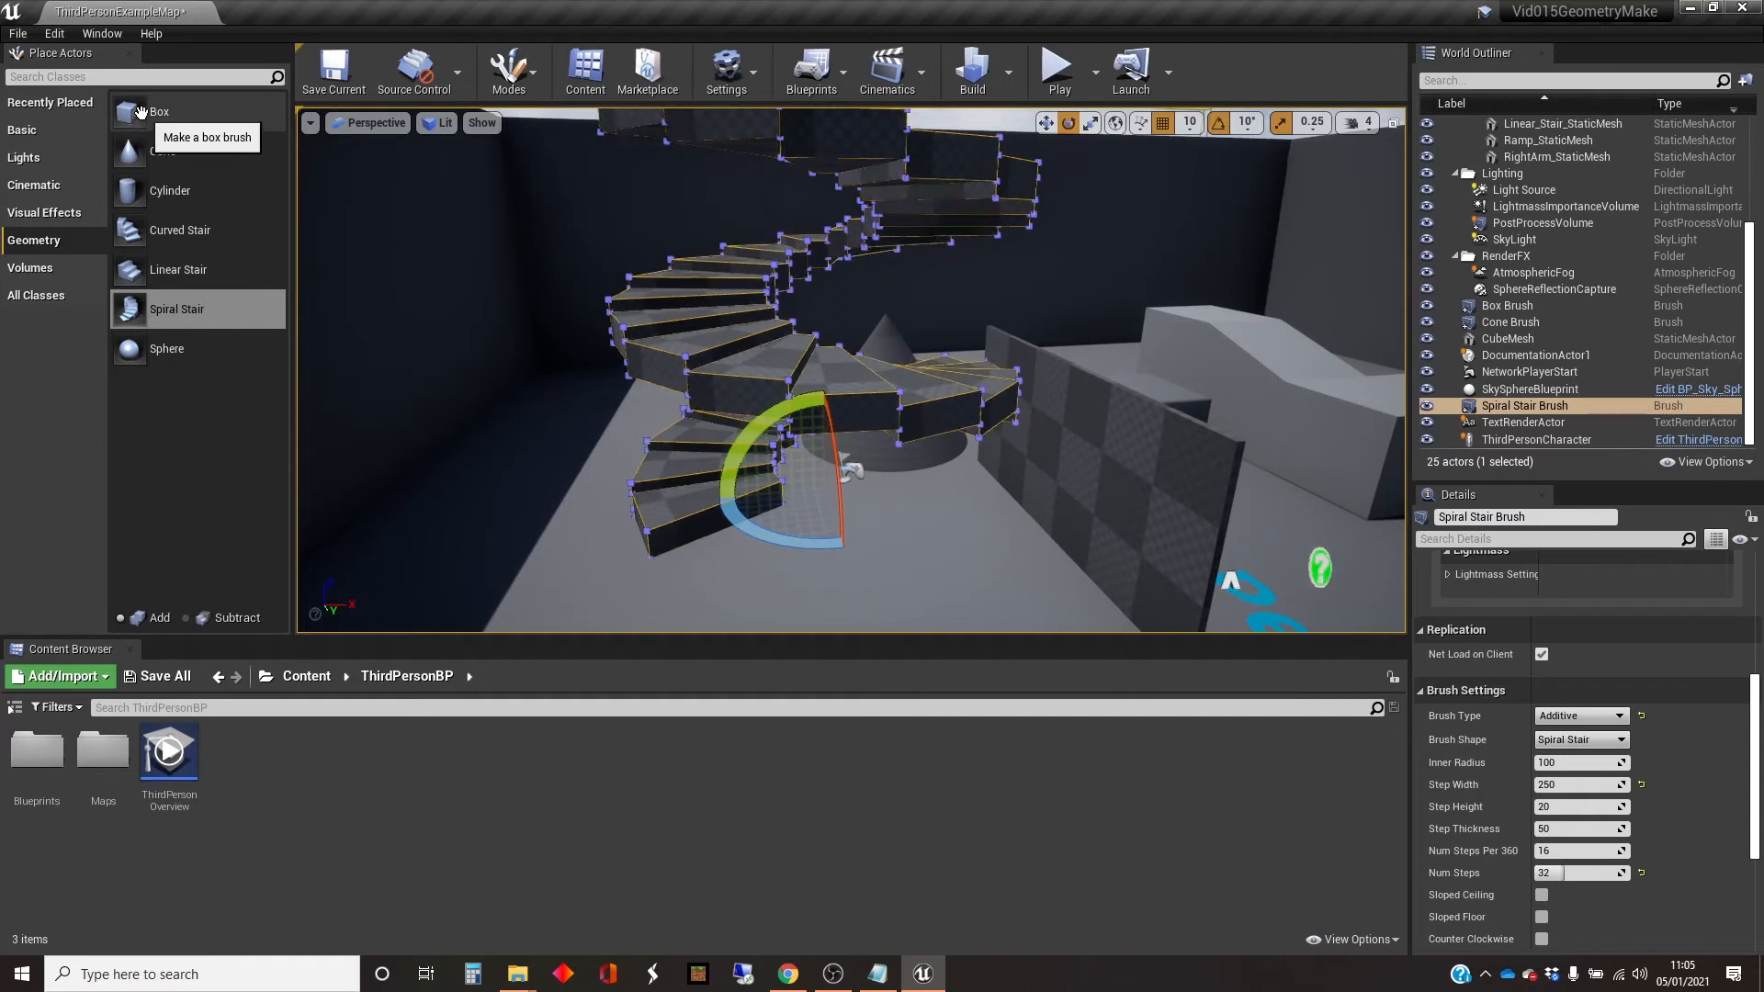
Place an additive Box geometry brush on the floor so that it overlaps the checkered wall, ready for moving.
mouse_move(141, 111)
mouse_down()
mouse_move(389, 361)
mouse_move(827, 538)
mouse_move(1040, 547)
mouse_up()
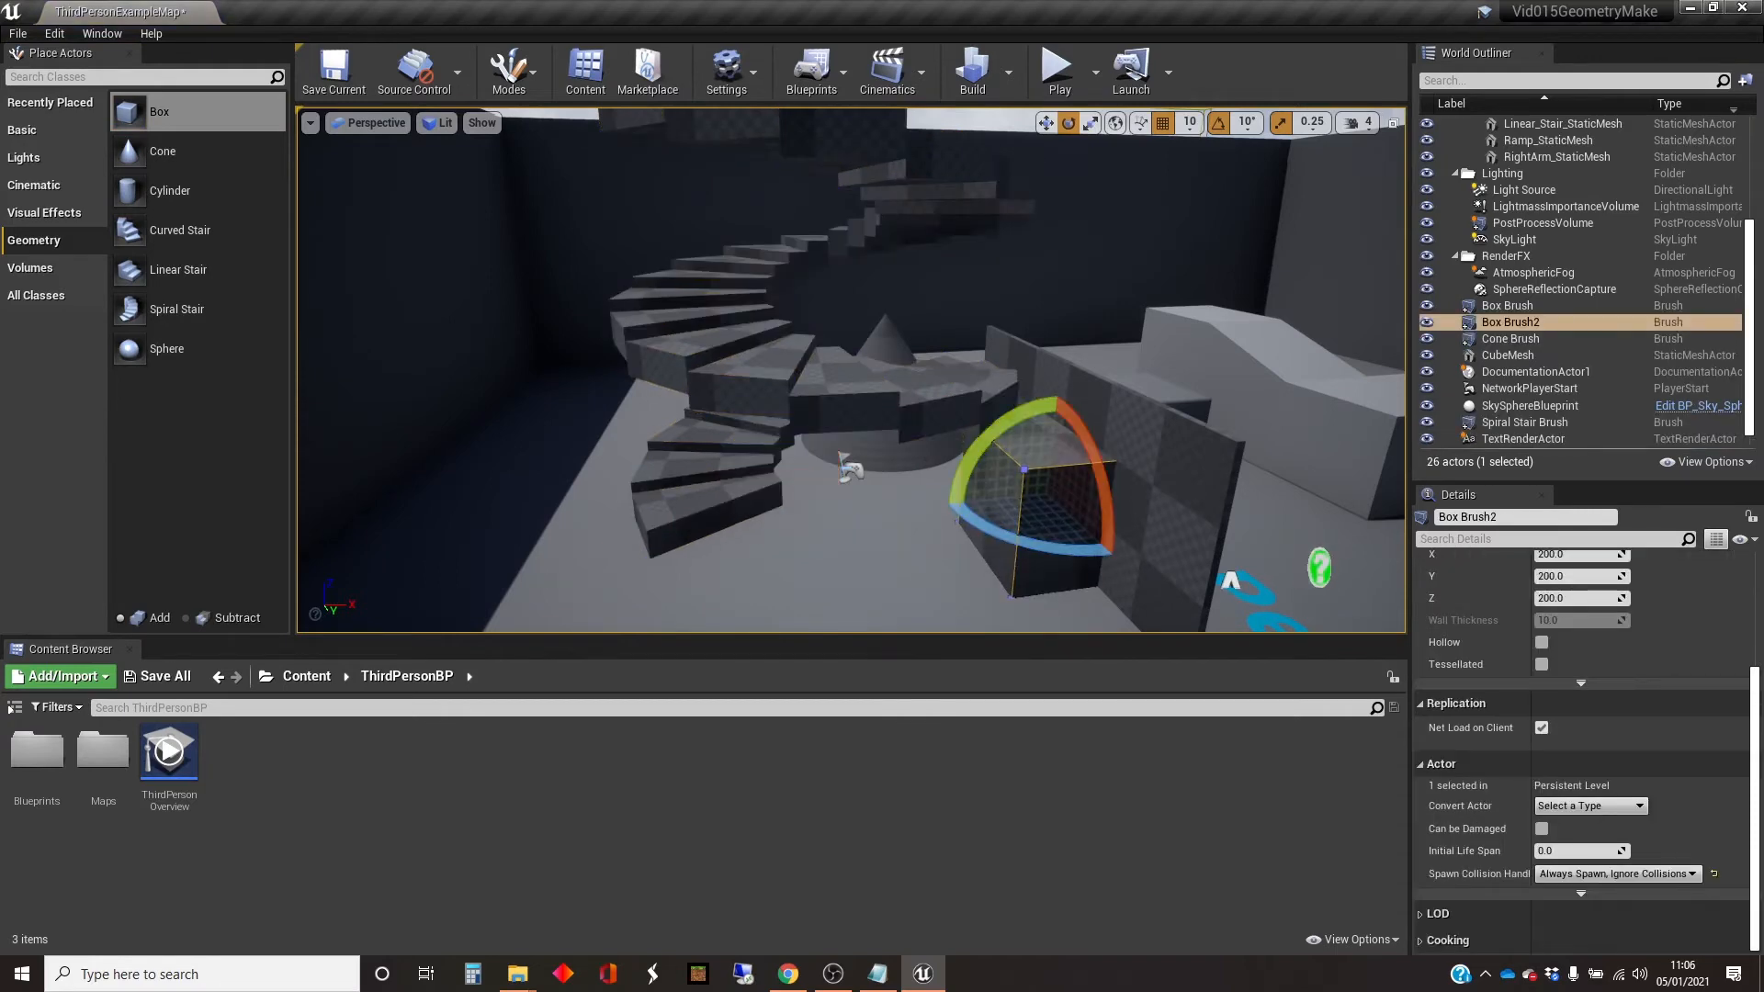
right_drag(898, 535, 879, 534)
key(d)
key(w)
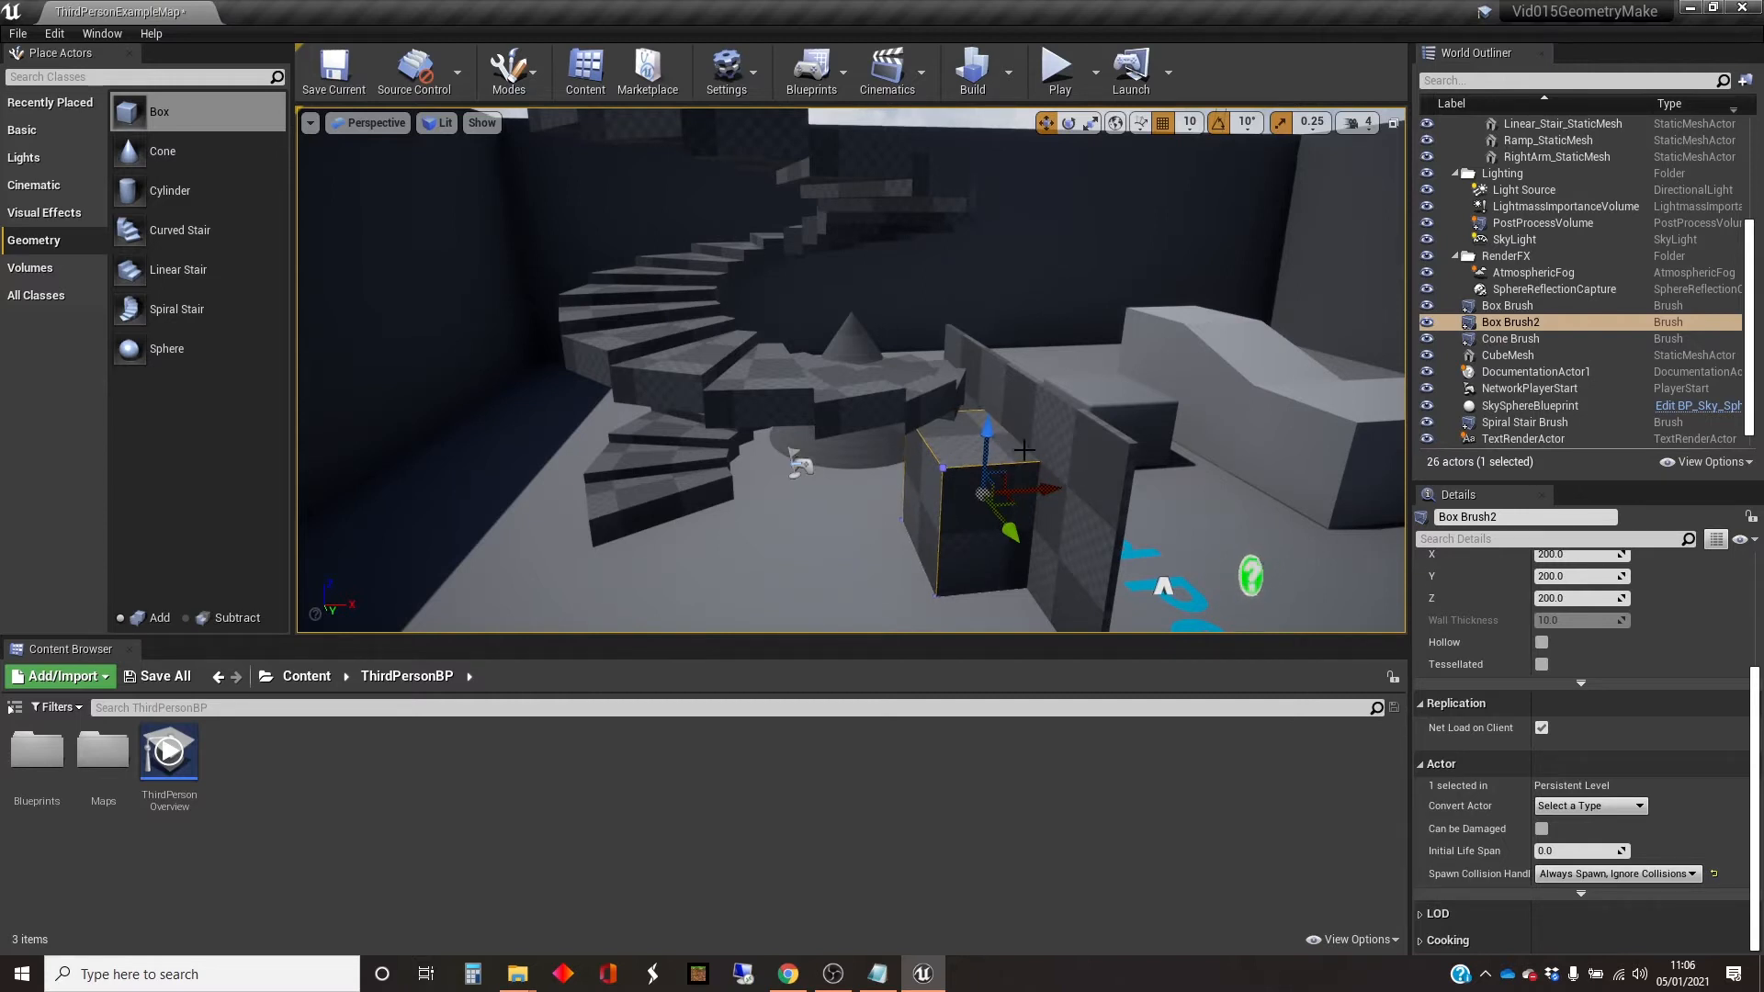
Change the new box brush's type to Subtractive to cut an opening through the wall.
scroll(1652, 663, up, 3)
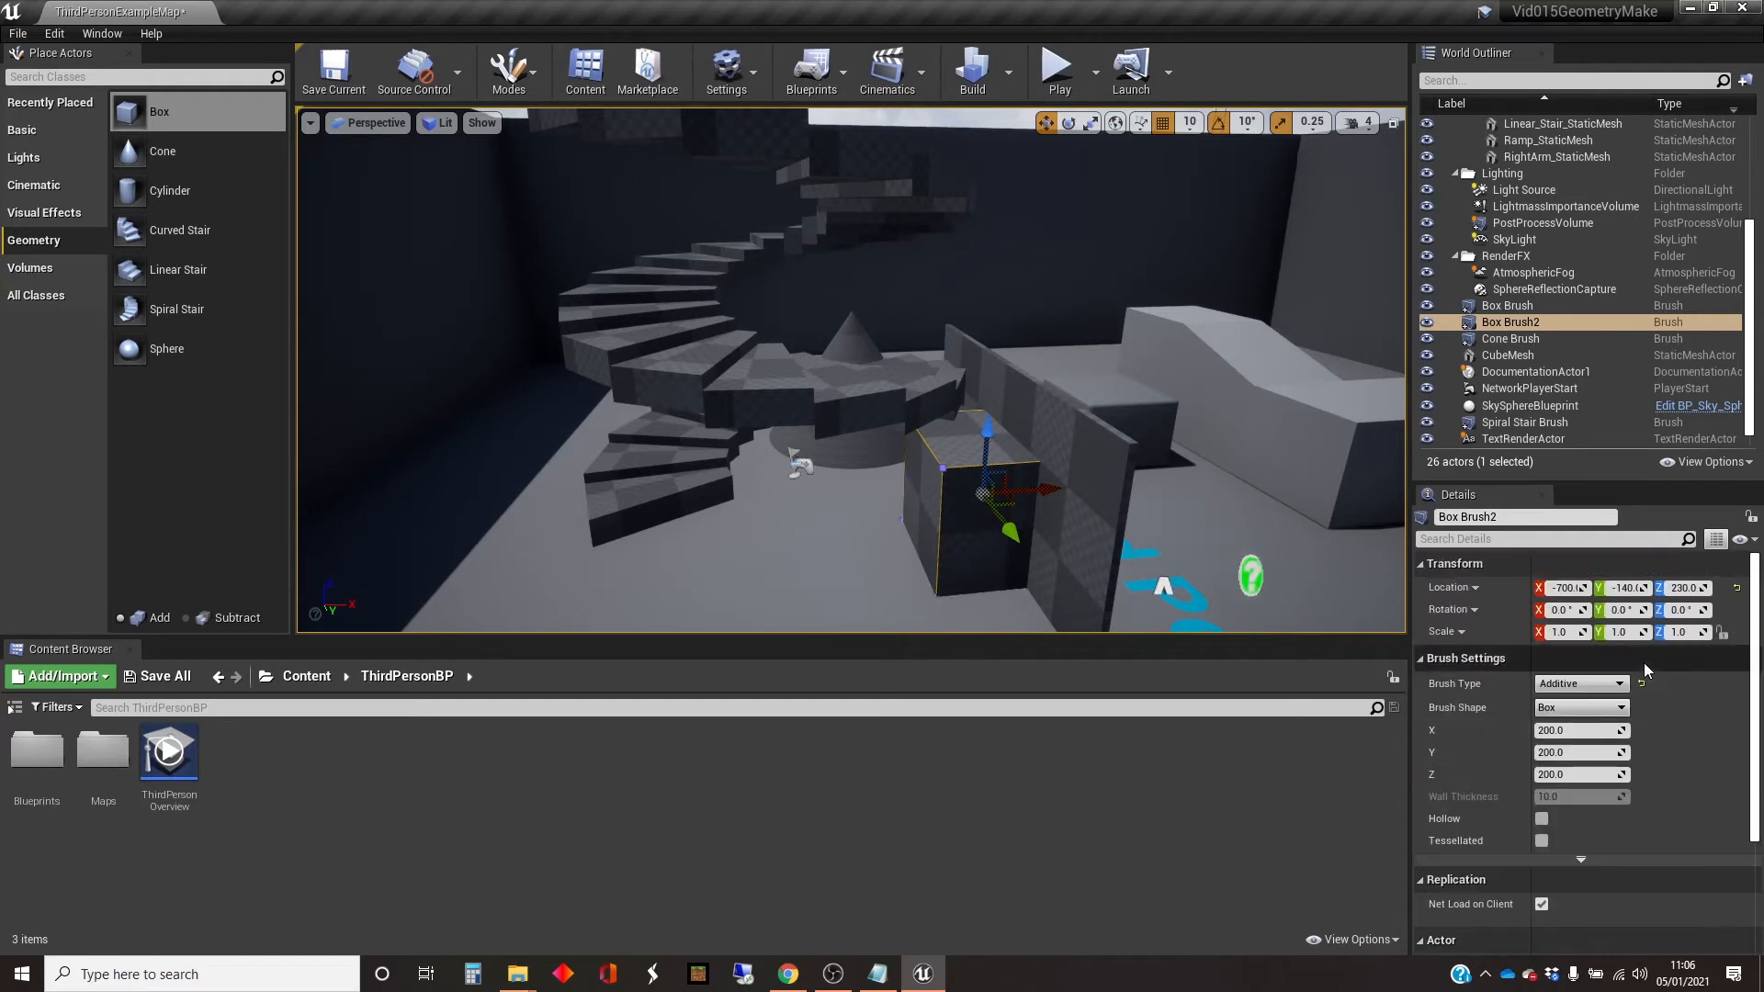
click(1621, 684)
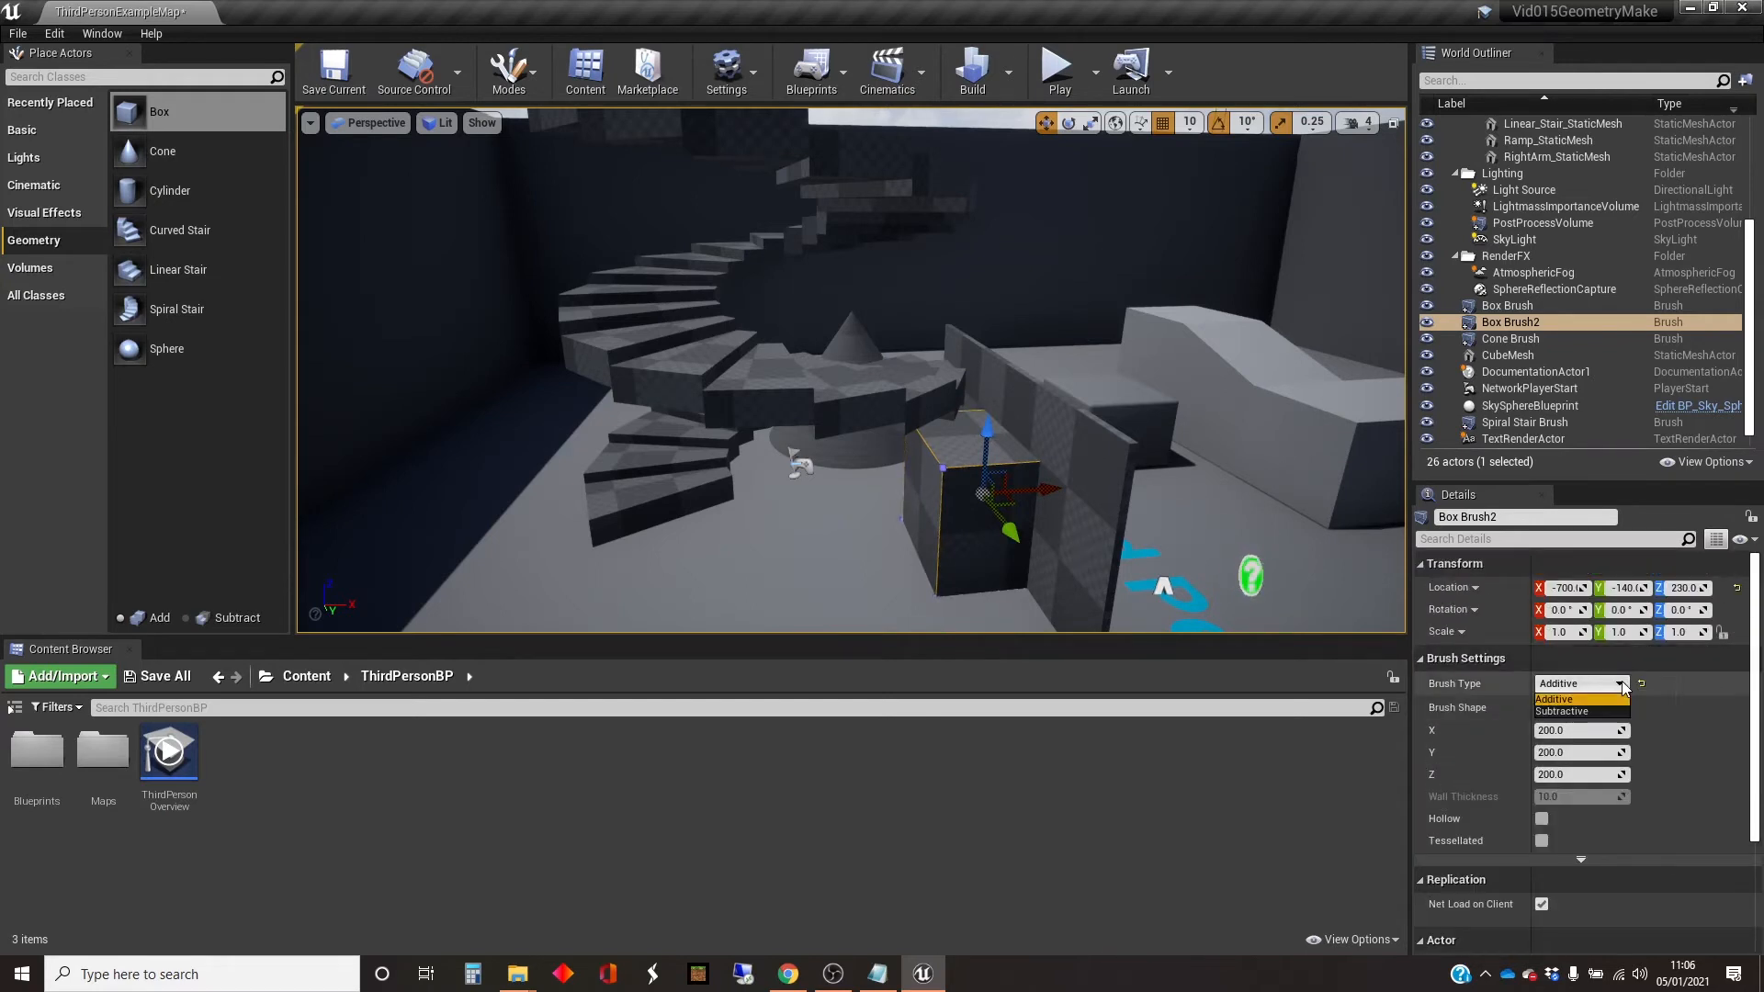
click(1585, 712)
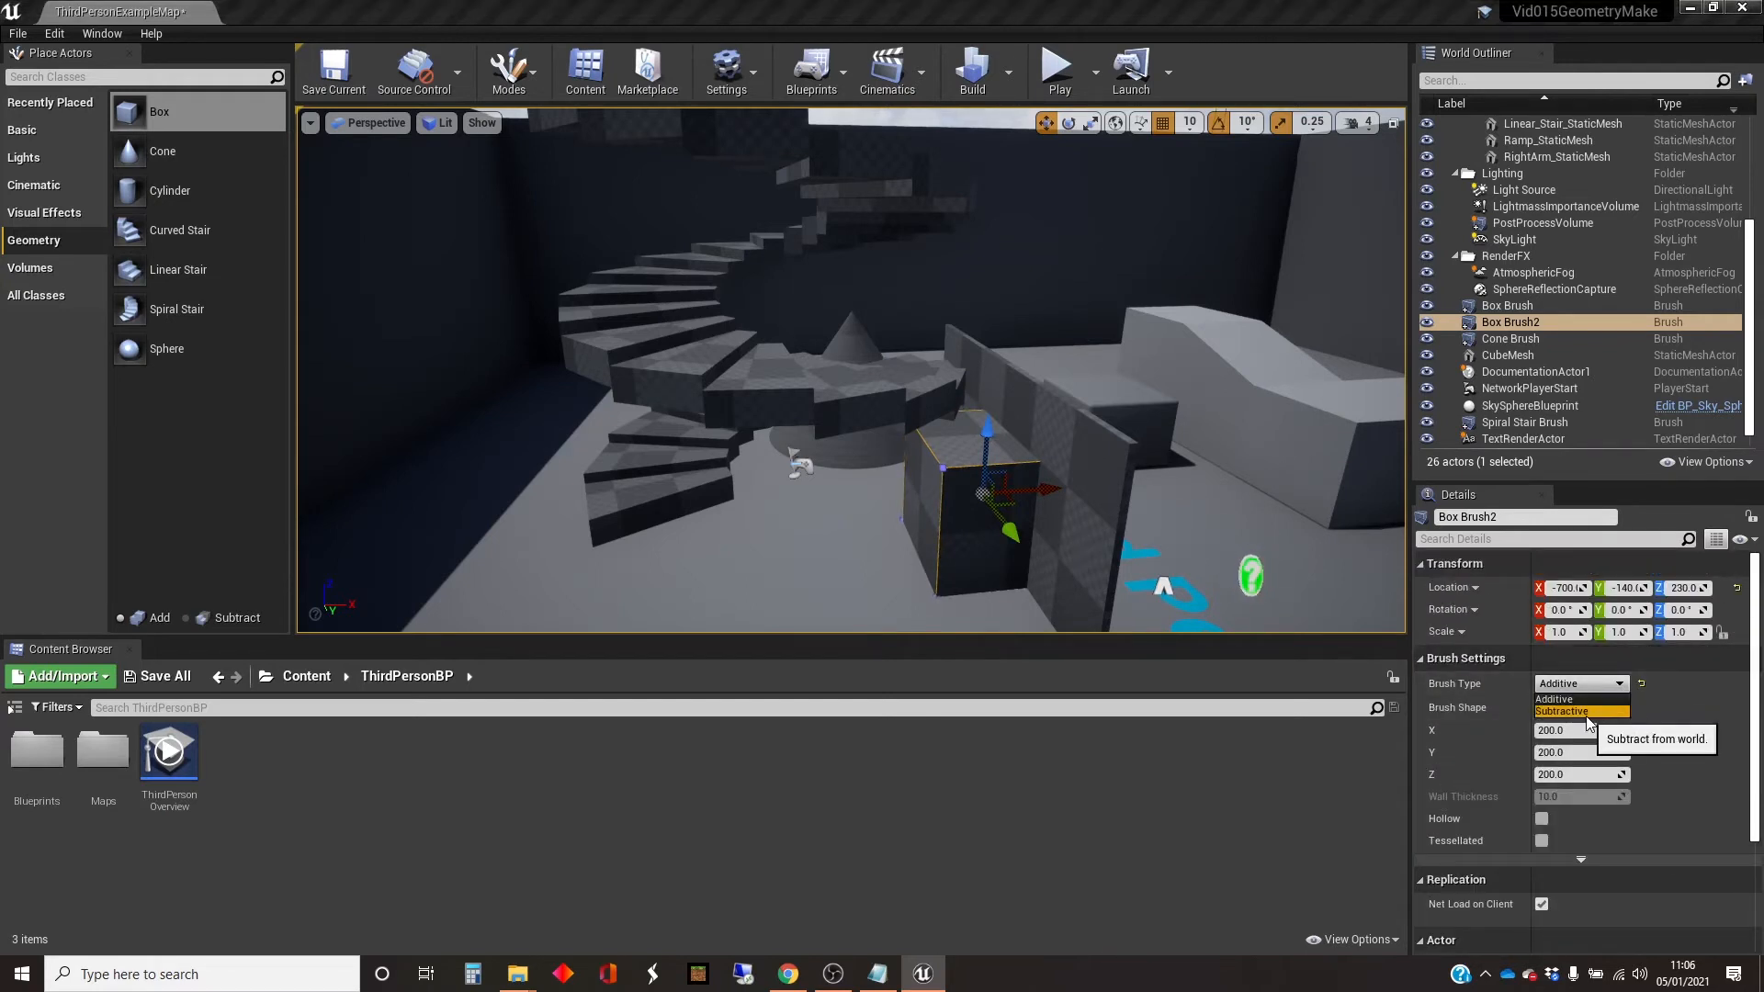
Play-test the level by running the character through the opening in the wall, and end the session.
mouse_move(1033, 608)
right_down()
mouse_move(978, 588)
mouse_move(992, 671)
mouse_move(978, 657)
right_up()
click(1057, 74)
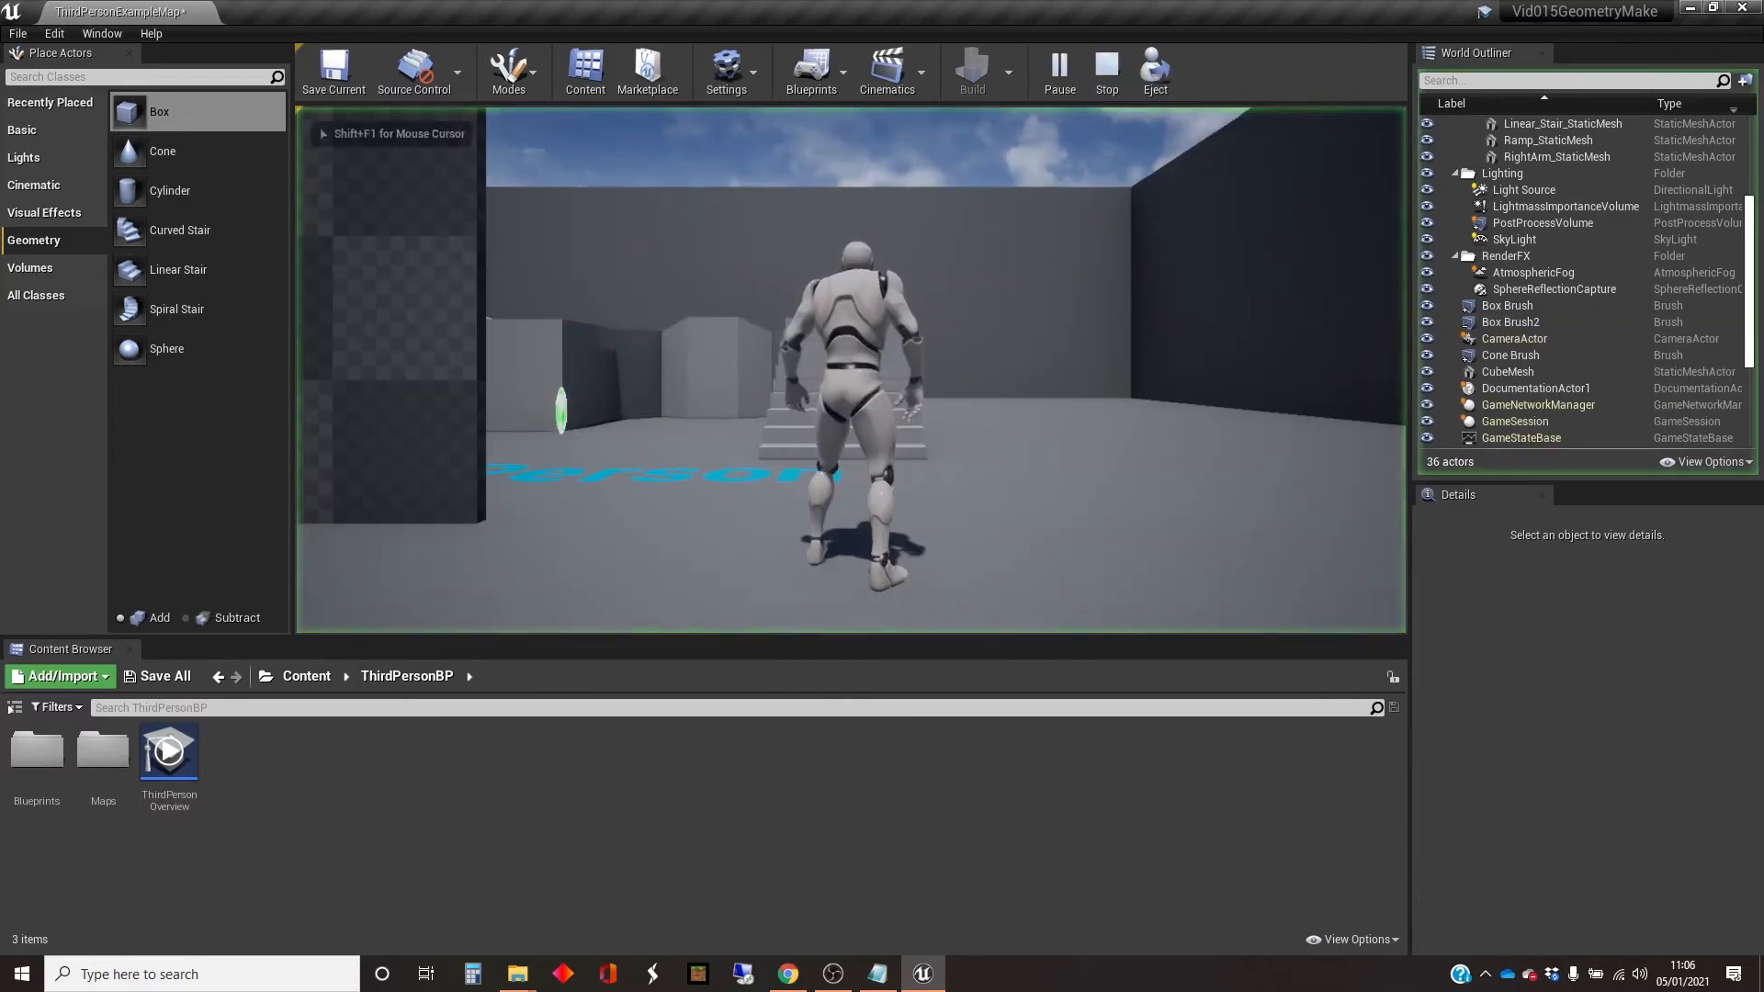
key(d)
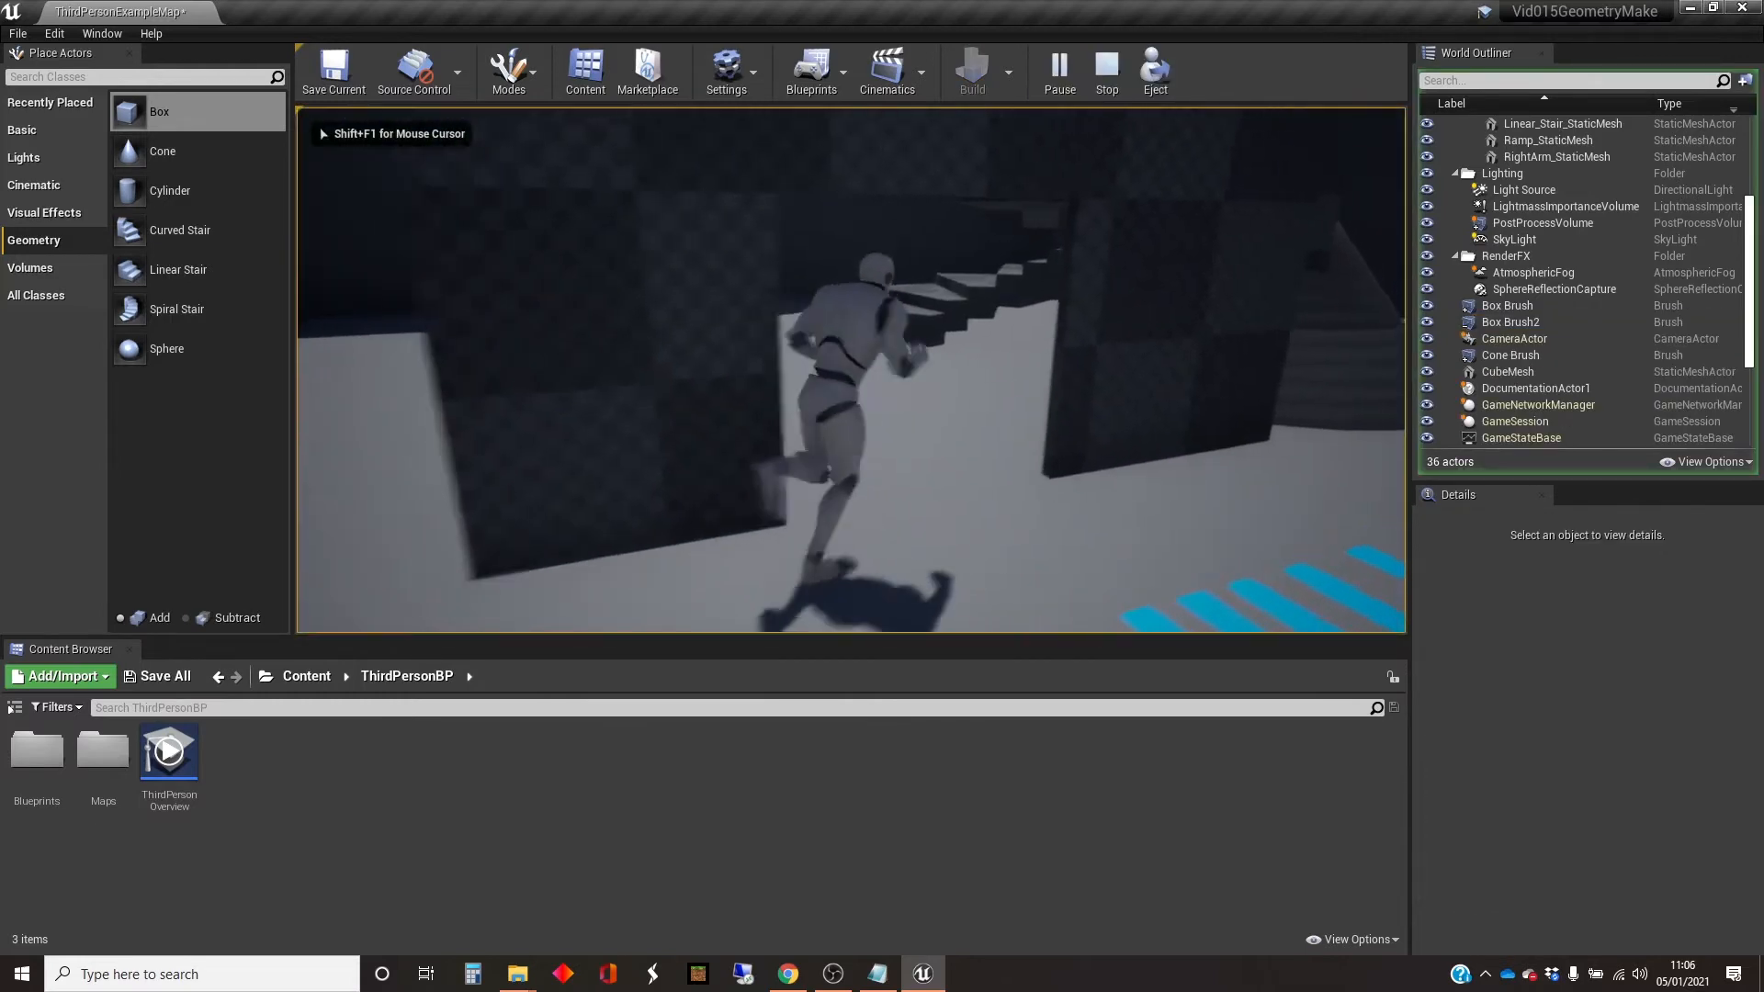
key(w)
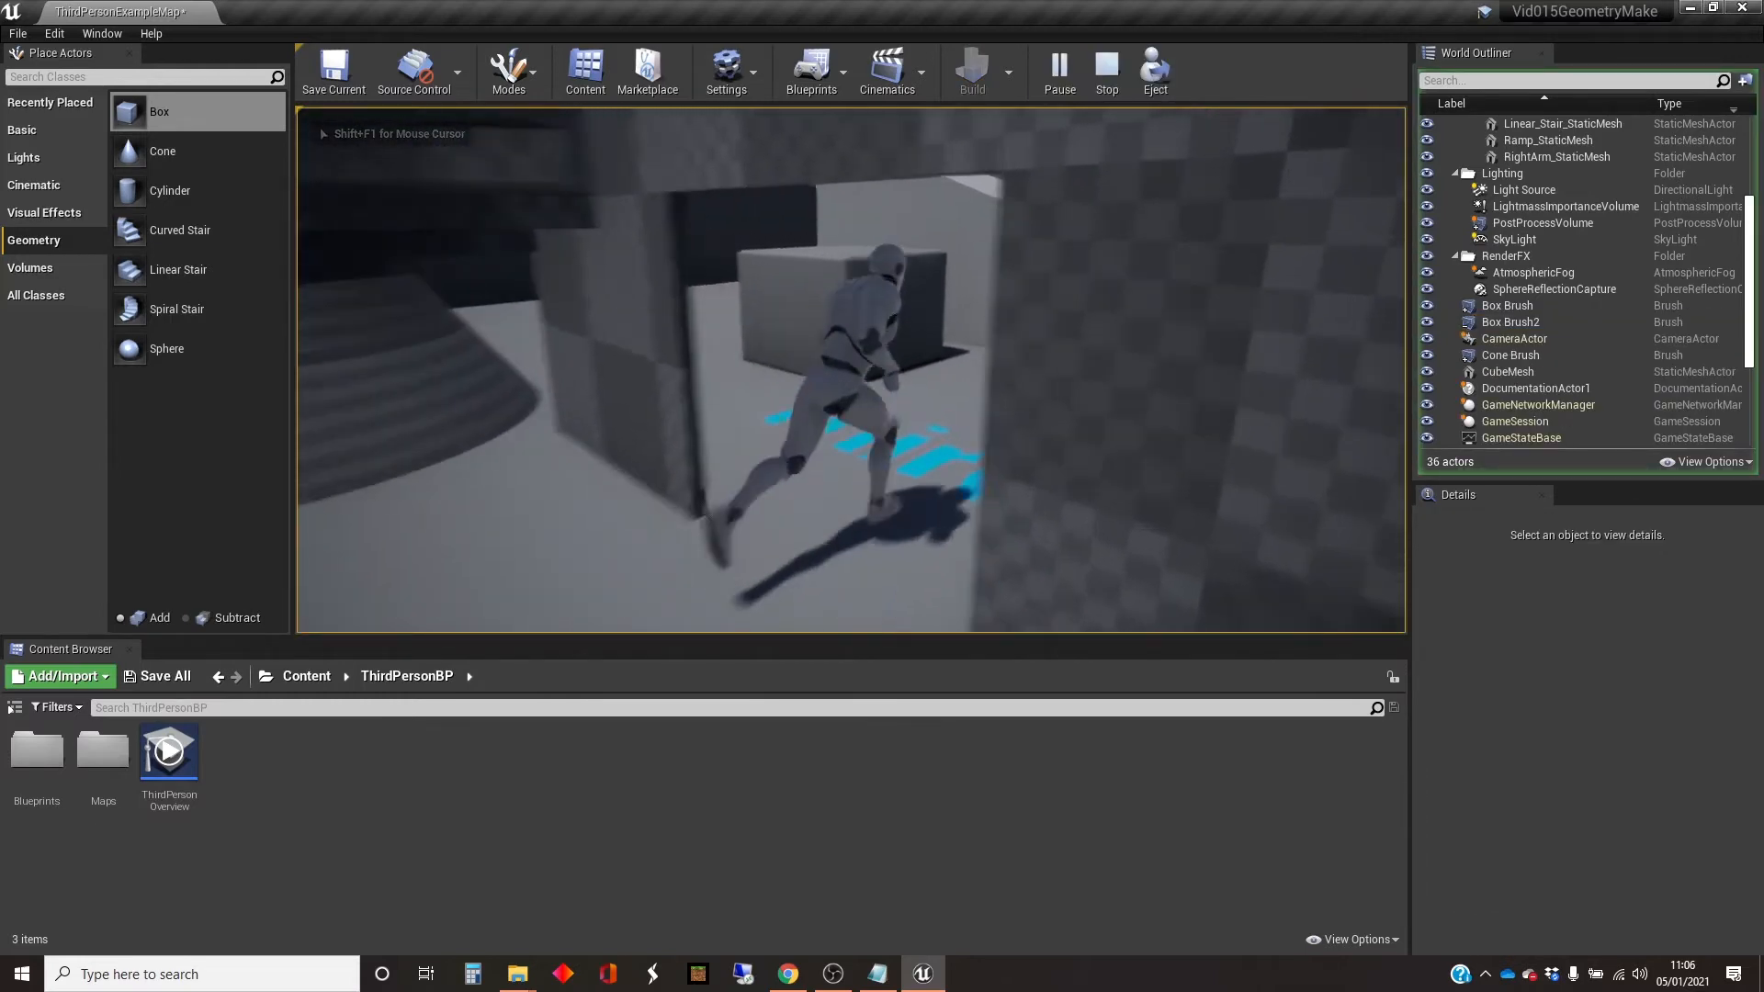
key(w)
key(w)
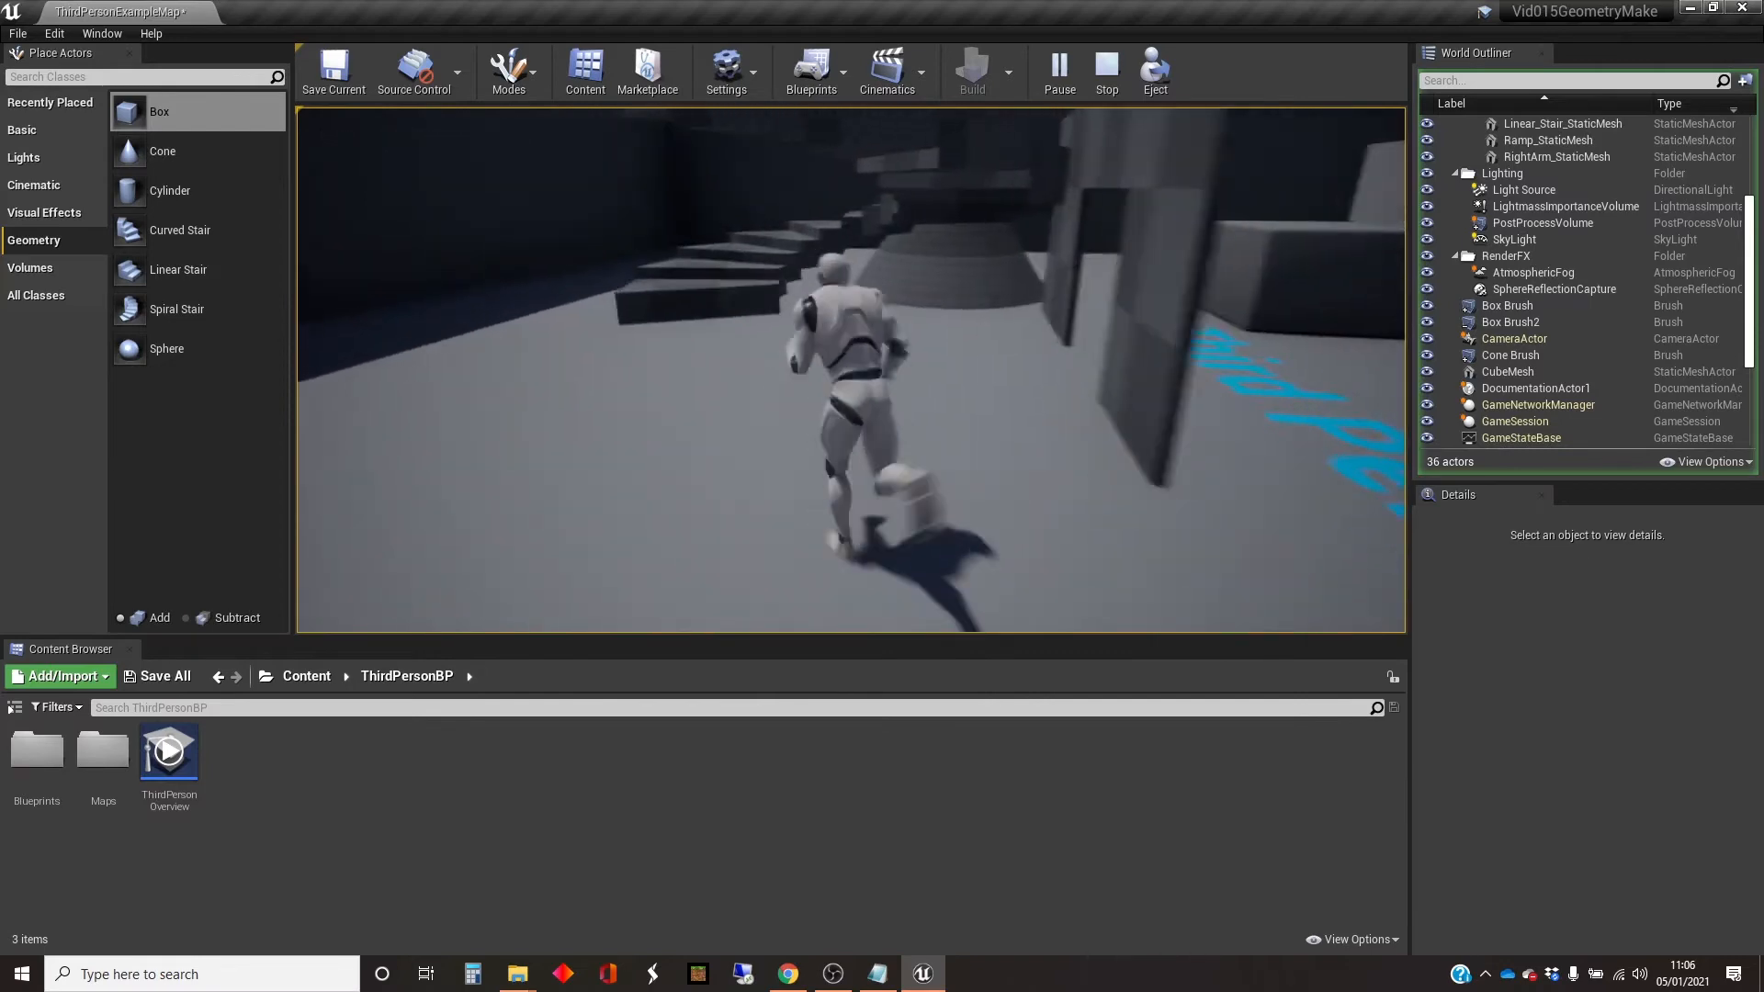
key(s)
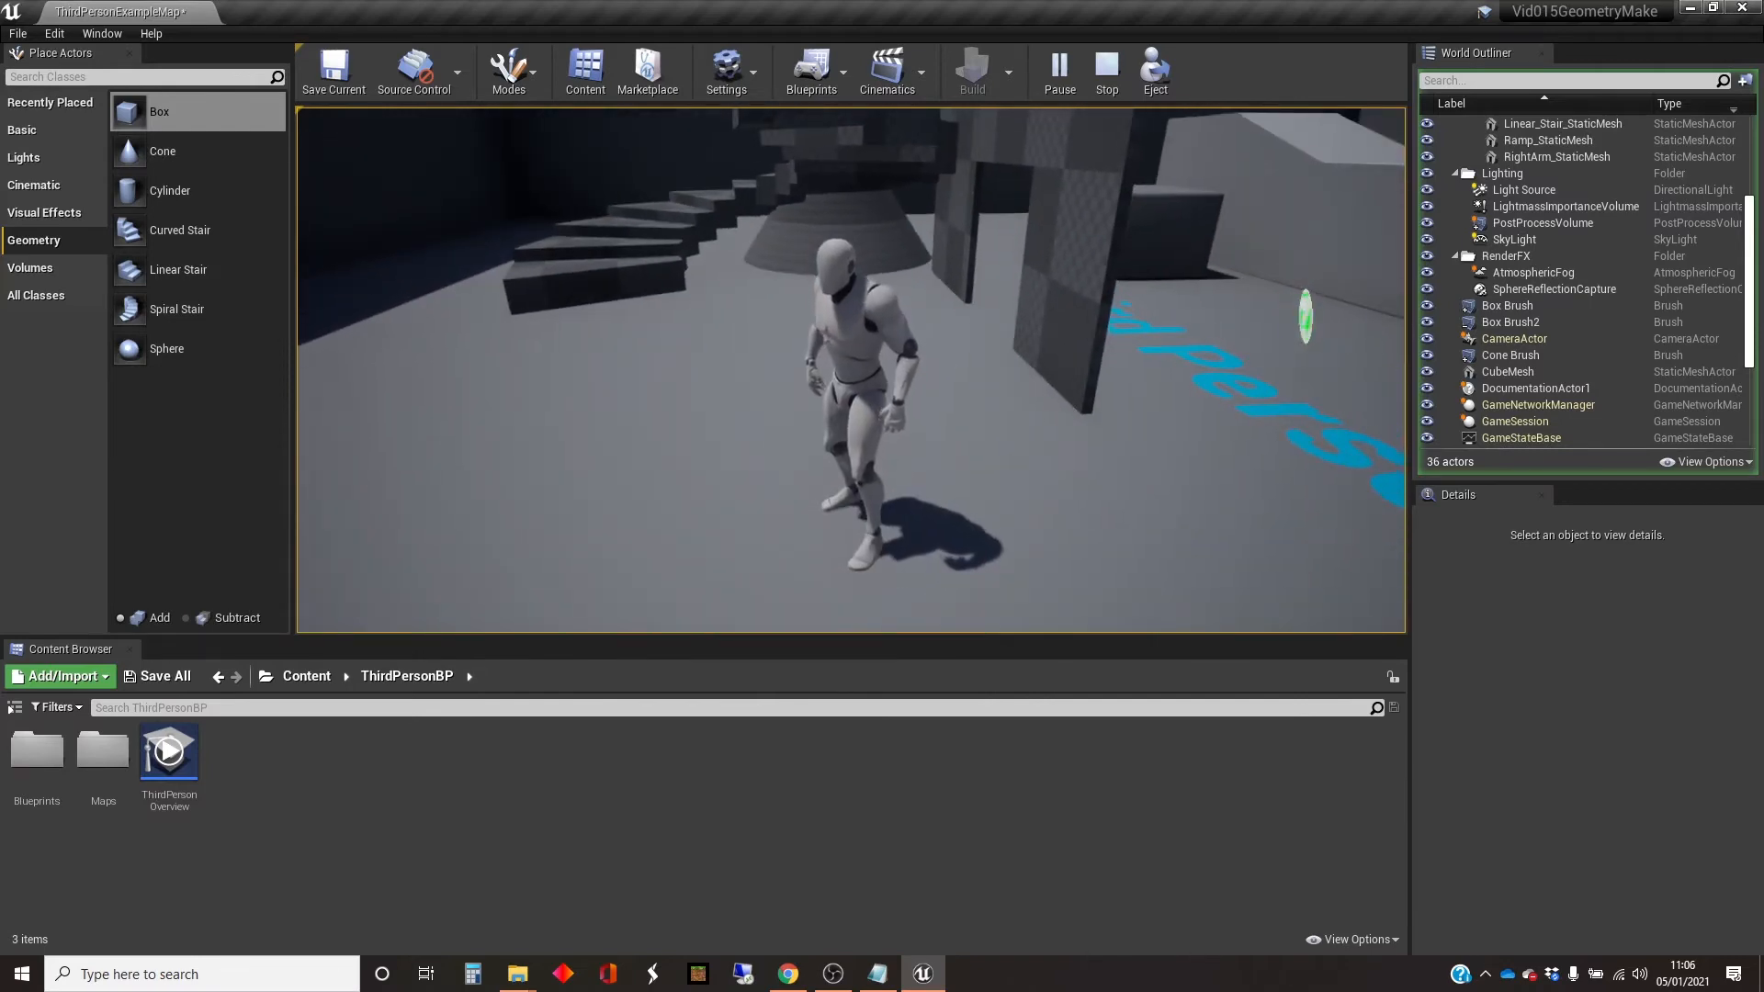
key(Escape)
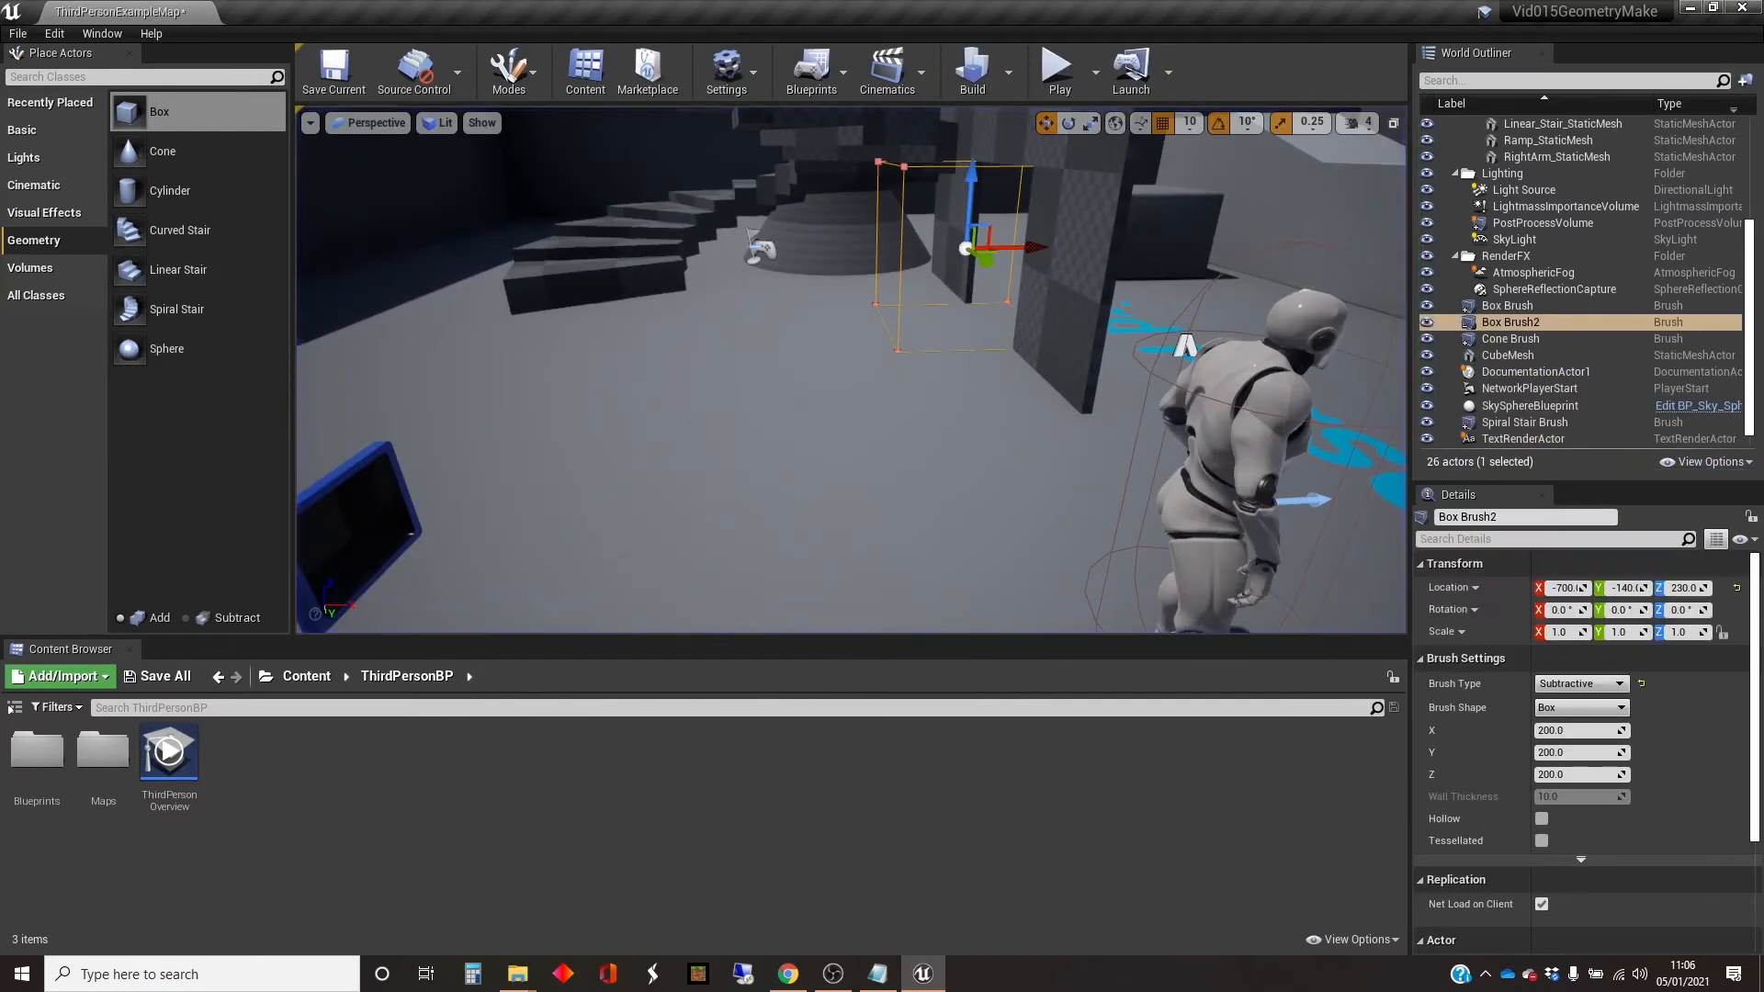
Place an additive Cylinder geometry brush on the floor beside the wall, over the area of the opening.
mouse_move(850, 370)
right_down()
mouse_move(868, 432)
mouse_move(851, 432)
right_up()
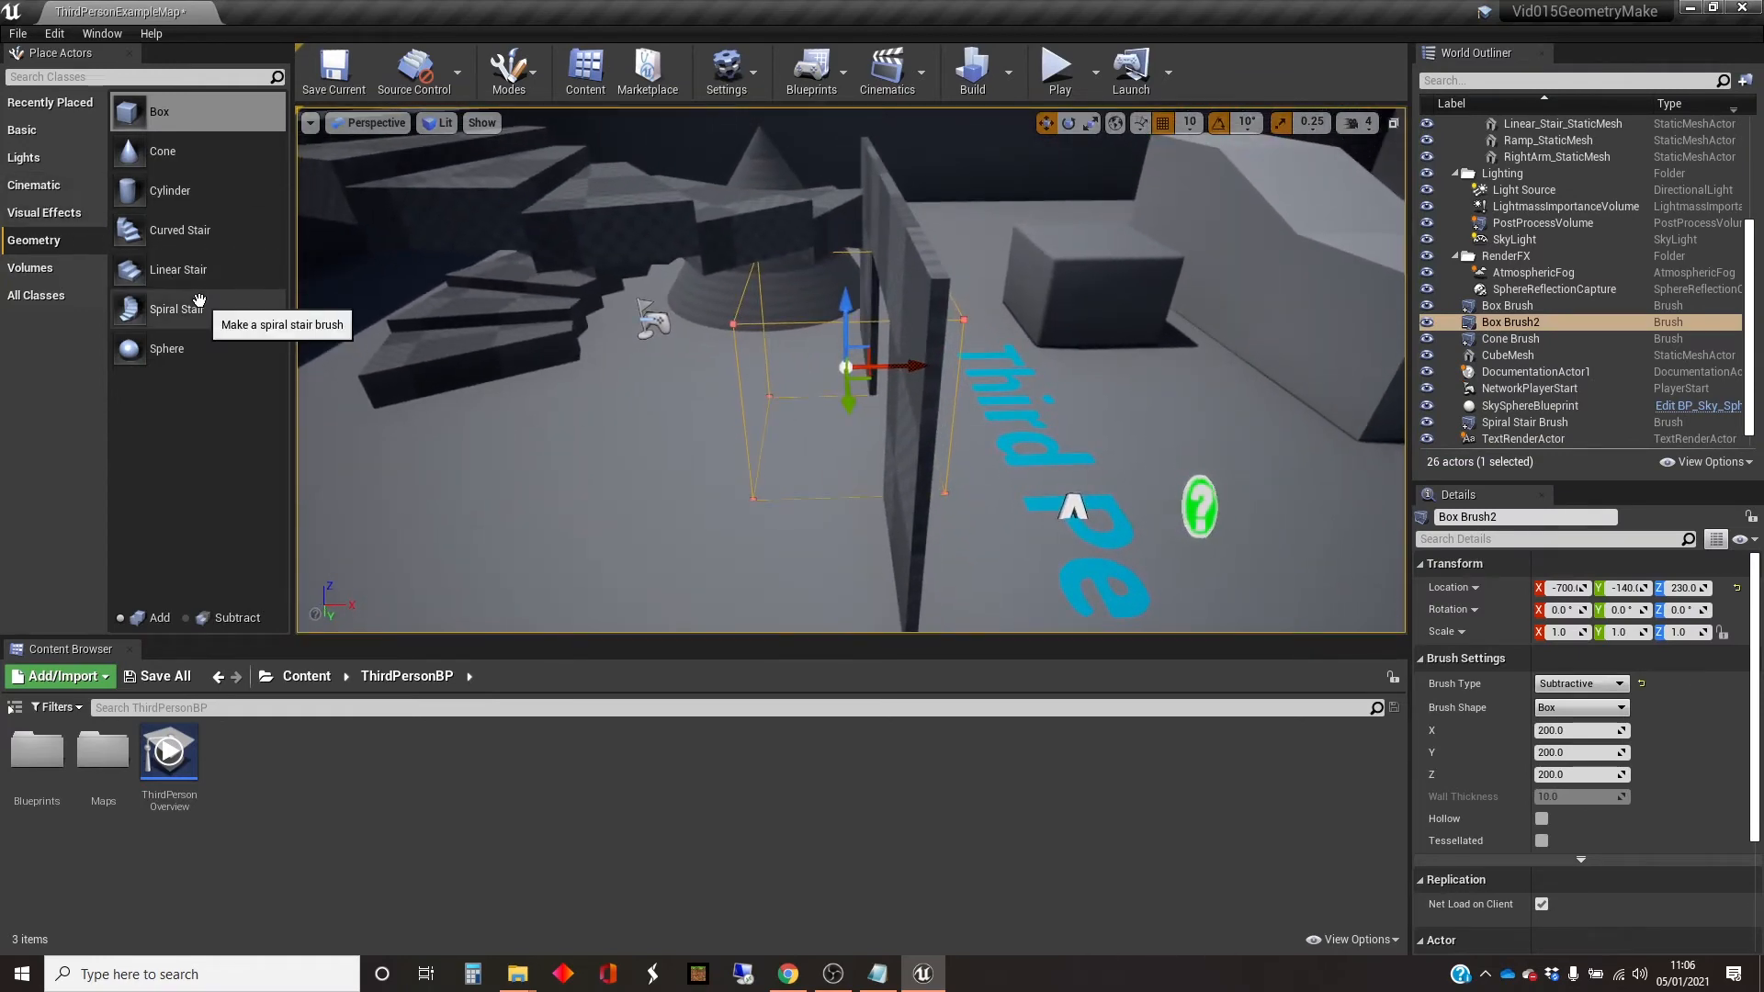
mouse_move(170, 190)
mouse_down()
mouse_move(507, 401)
mouse_move(665, 474)
mouse_up()
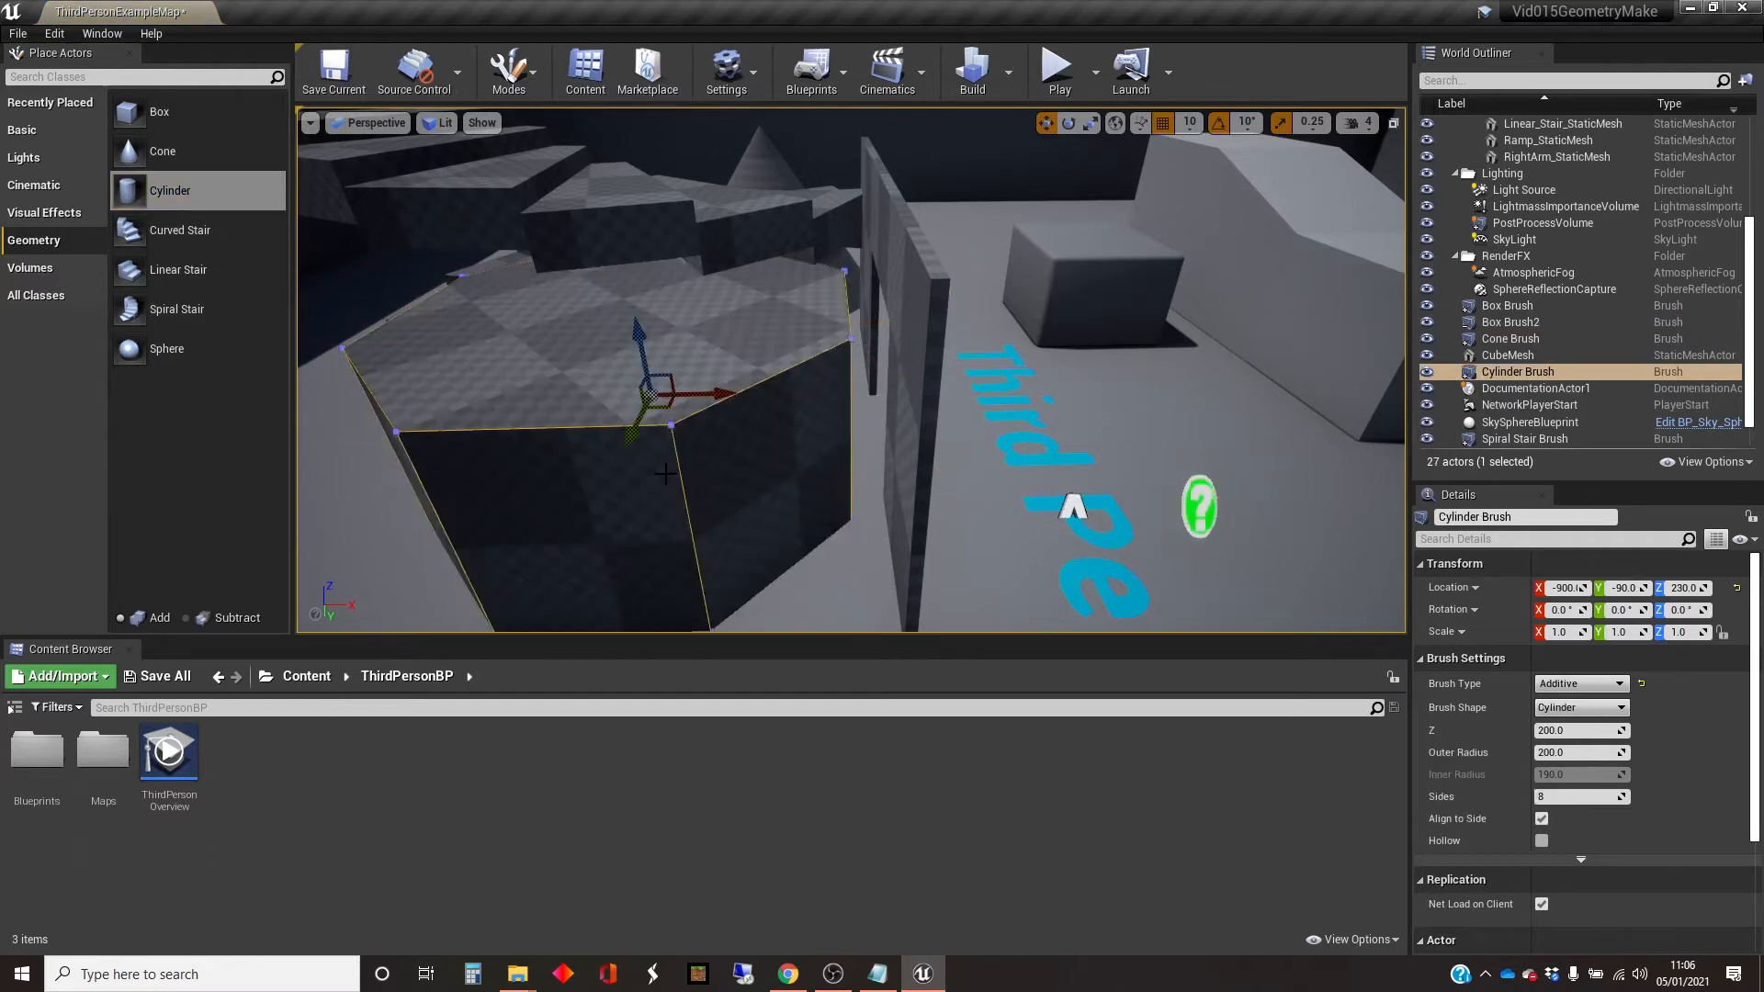
right_drag(665, 473, 611, 469)
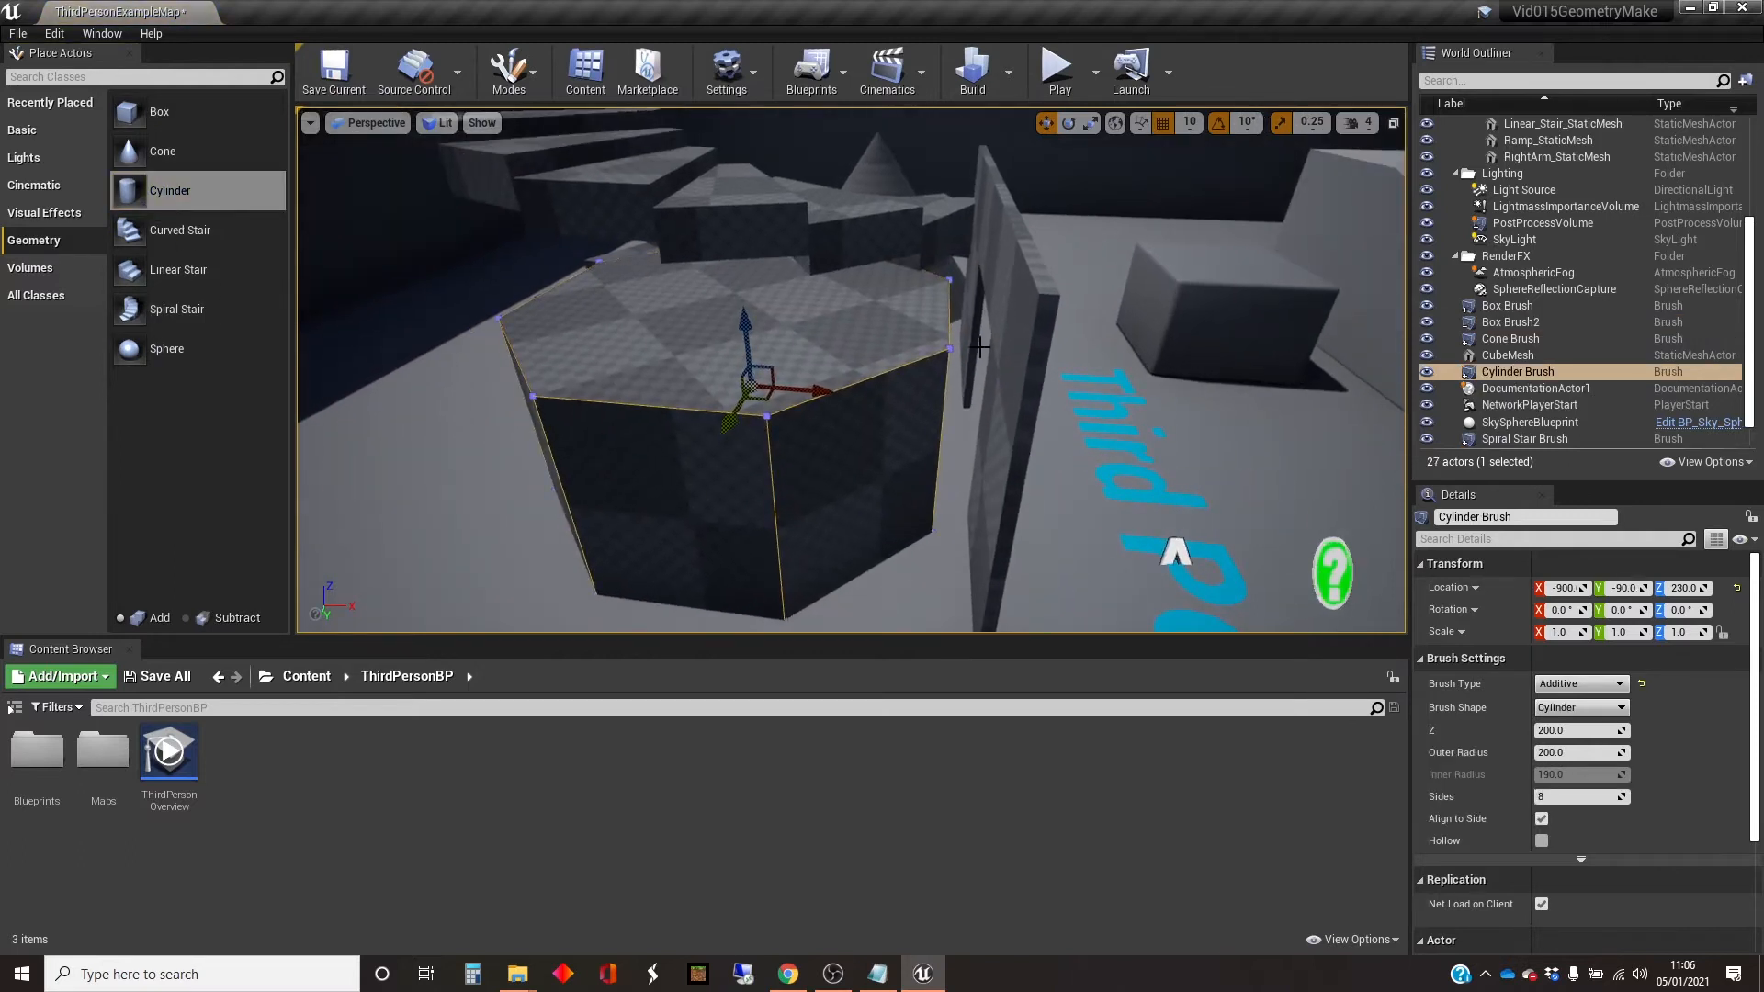
Move the subtractive box brush out of the wall to the spiral stair beside the cone, at about X -890, Y -460.
click(1503, 358)
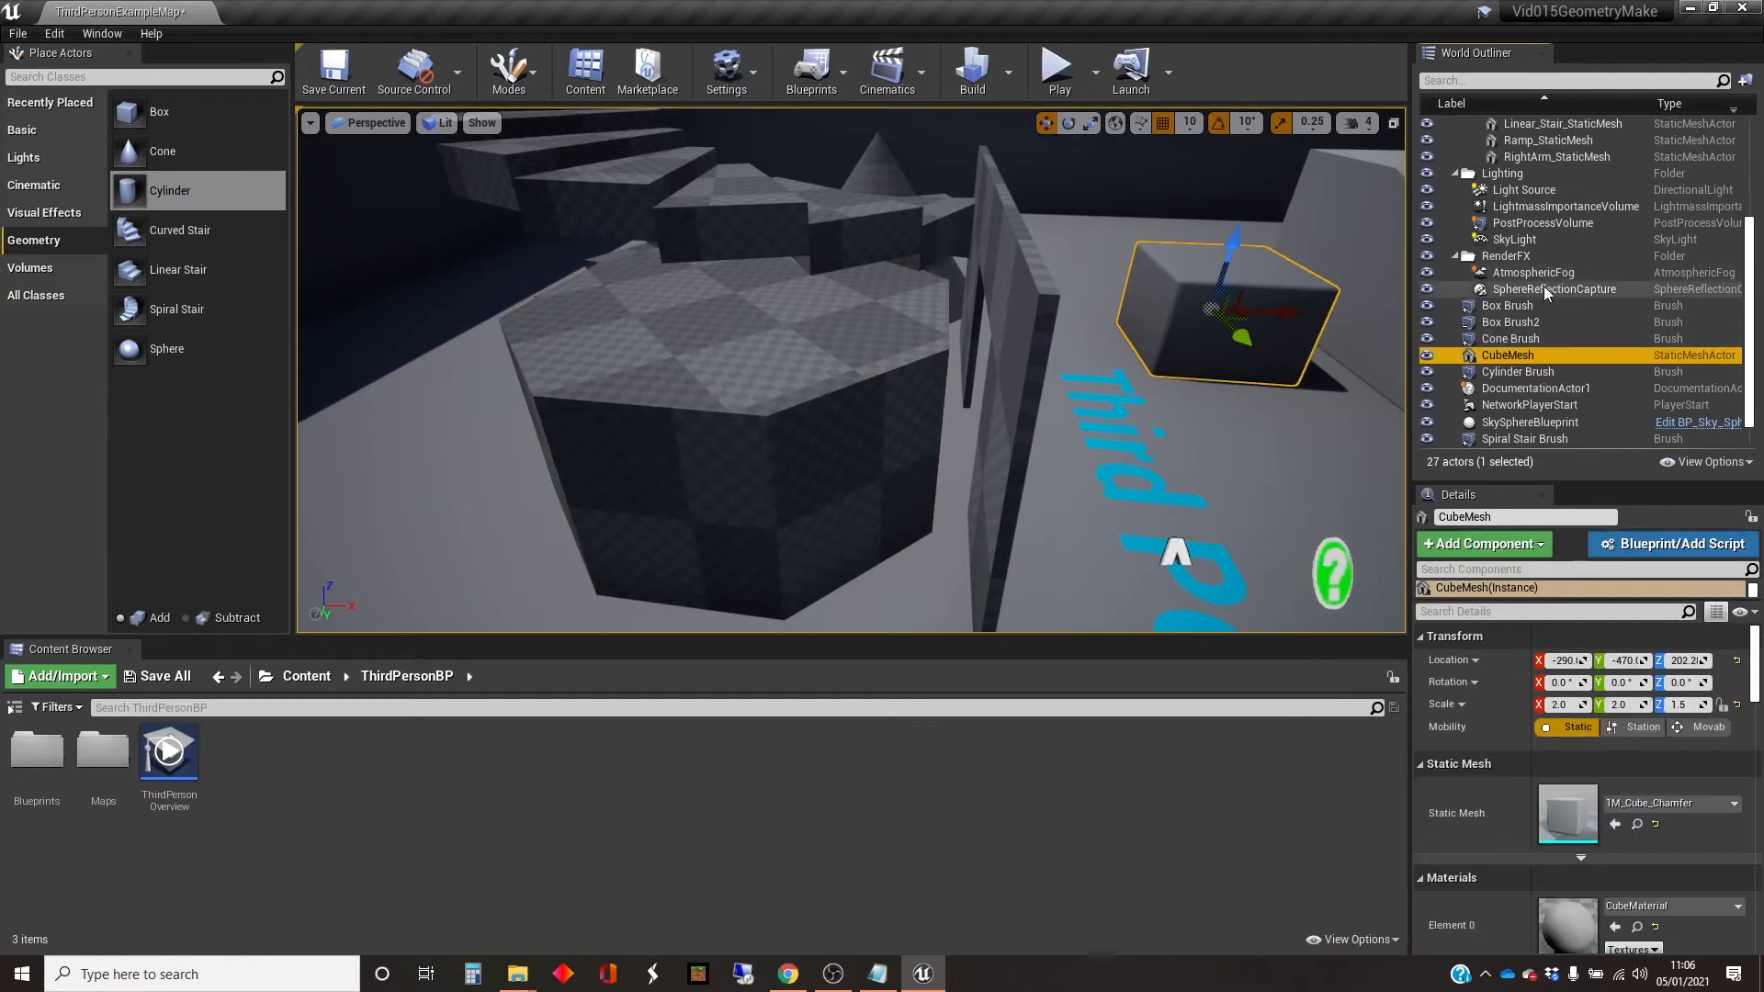
scroll(1543, 290, down, 2)
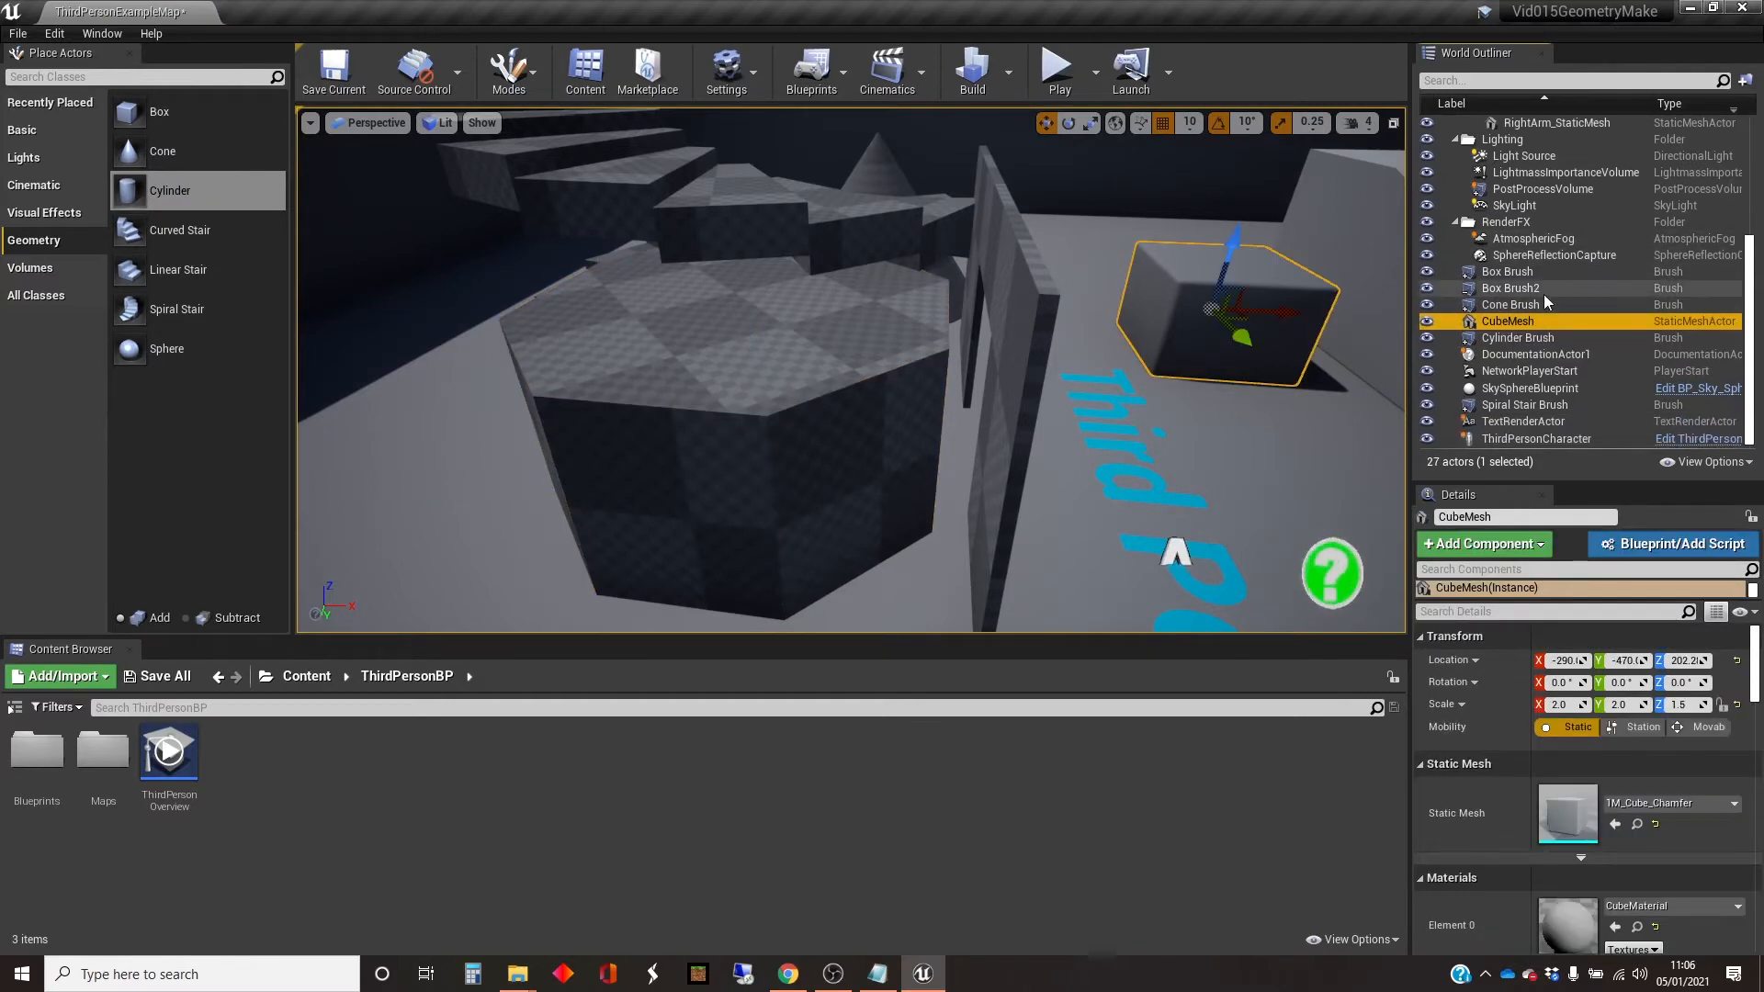
click(965, 386)
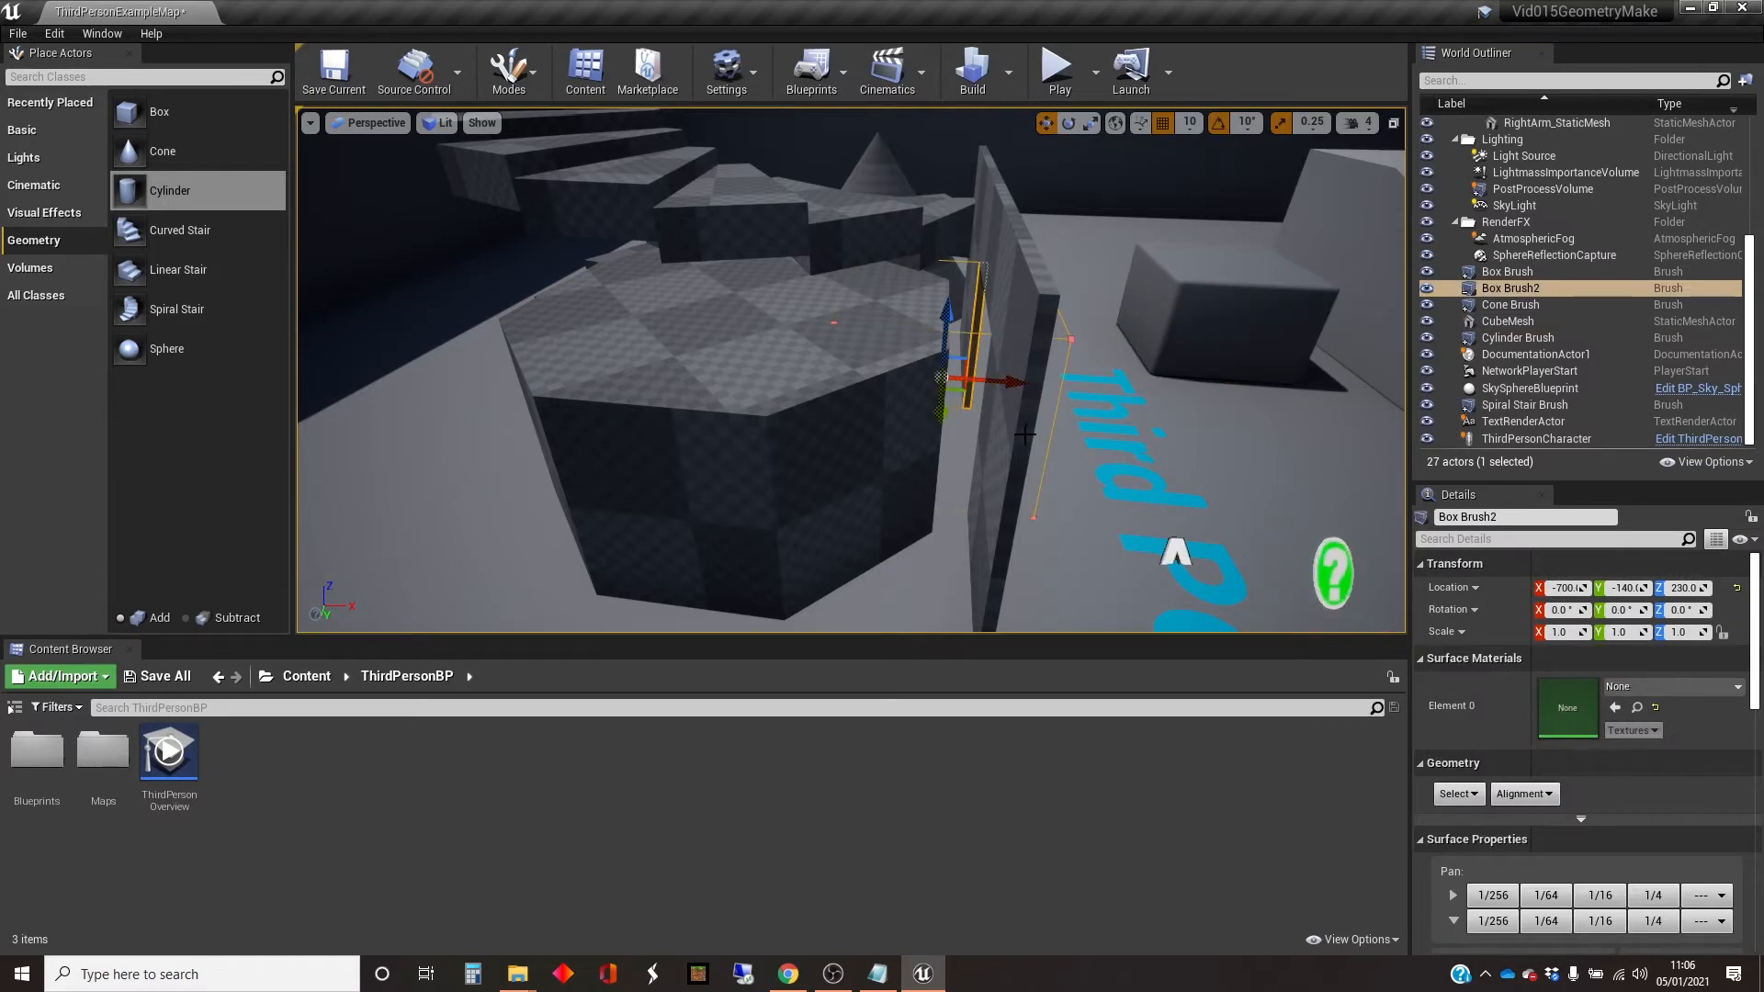
mouse_move(1024, 434)
right_down()
mouse_move(992, 439)
mouse_move(996, 477)
mouse_move(937, 446)
mouse_move(732, 436)
right_up()
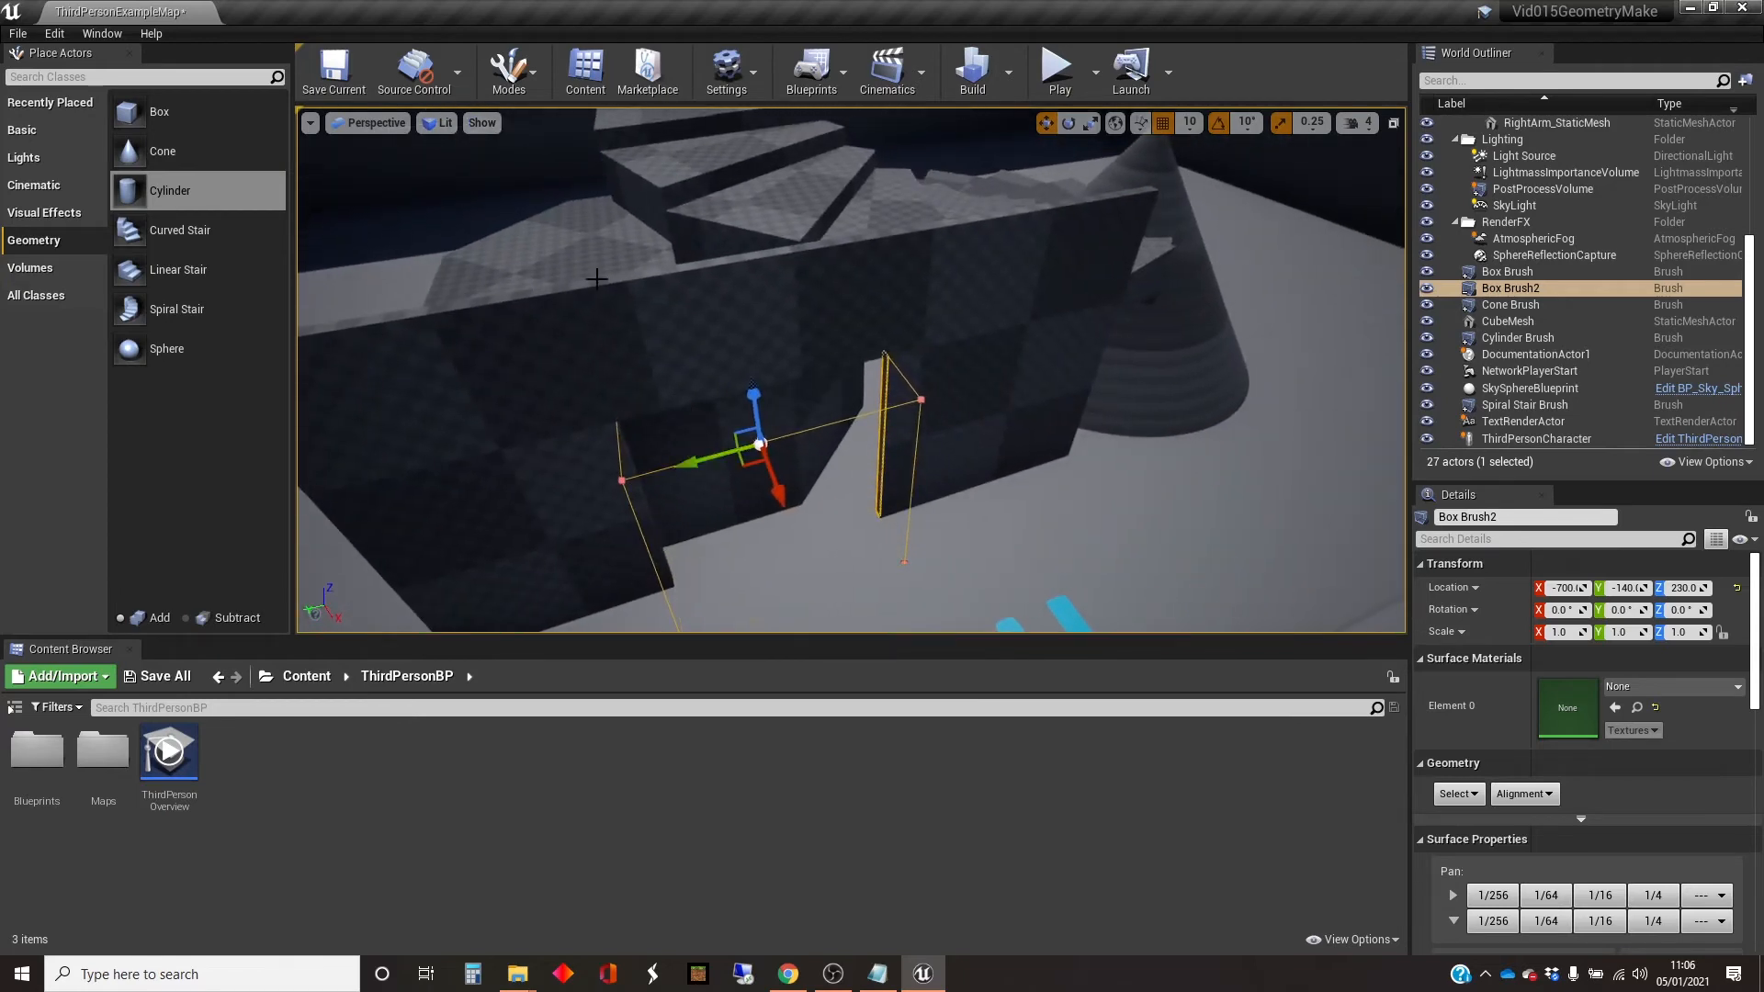
mouse_move(707, 462)
mouse_down()
mouse_move(827, 427)
mouse_move(1005, 416)
mouse_up()
mouse_move(1114, 499)
right_down()
mouse_move(937, 487)
mouse_move(1079, 501)
right_up()
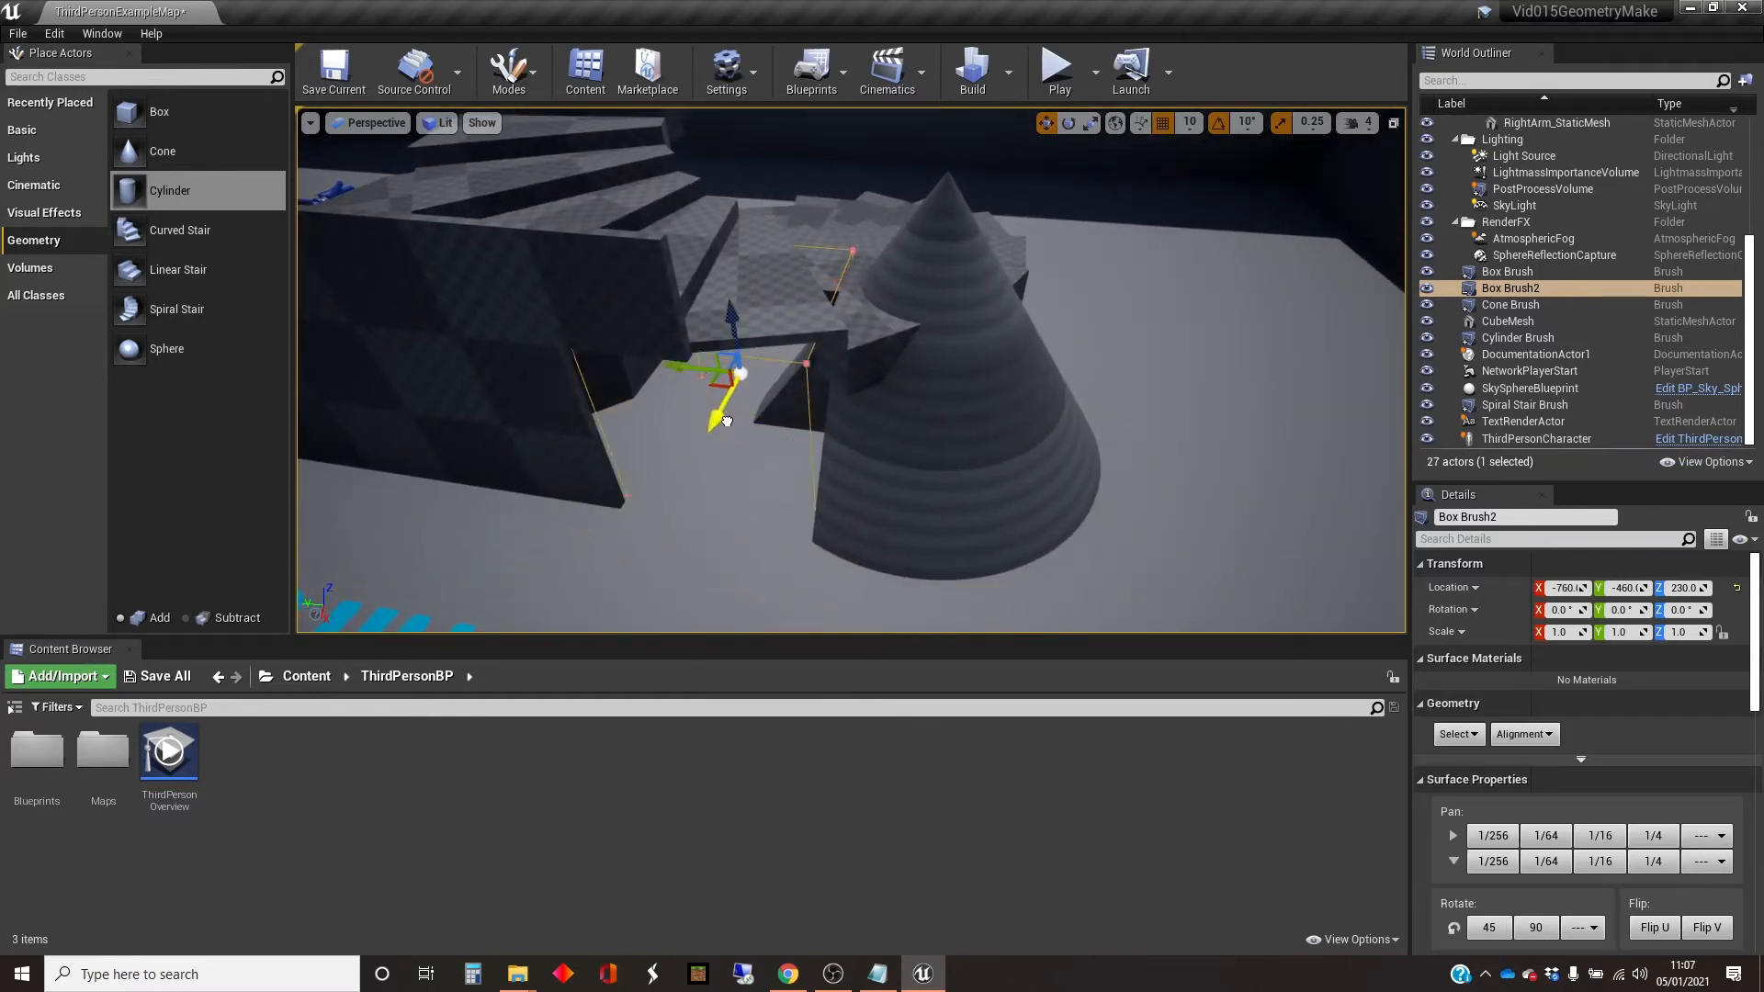
mouse_move(919, 399)
right_down()
mouse_move(974, 401)
mouse_move(882, 399)
mouse_move(946, 401)
mouse_move(910, 398)
mouse_move(974, 450)
mouse_move(951, 459)
mouse_move(983, 450)
mouse_move(875, 400)
right_up()
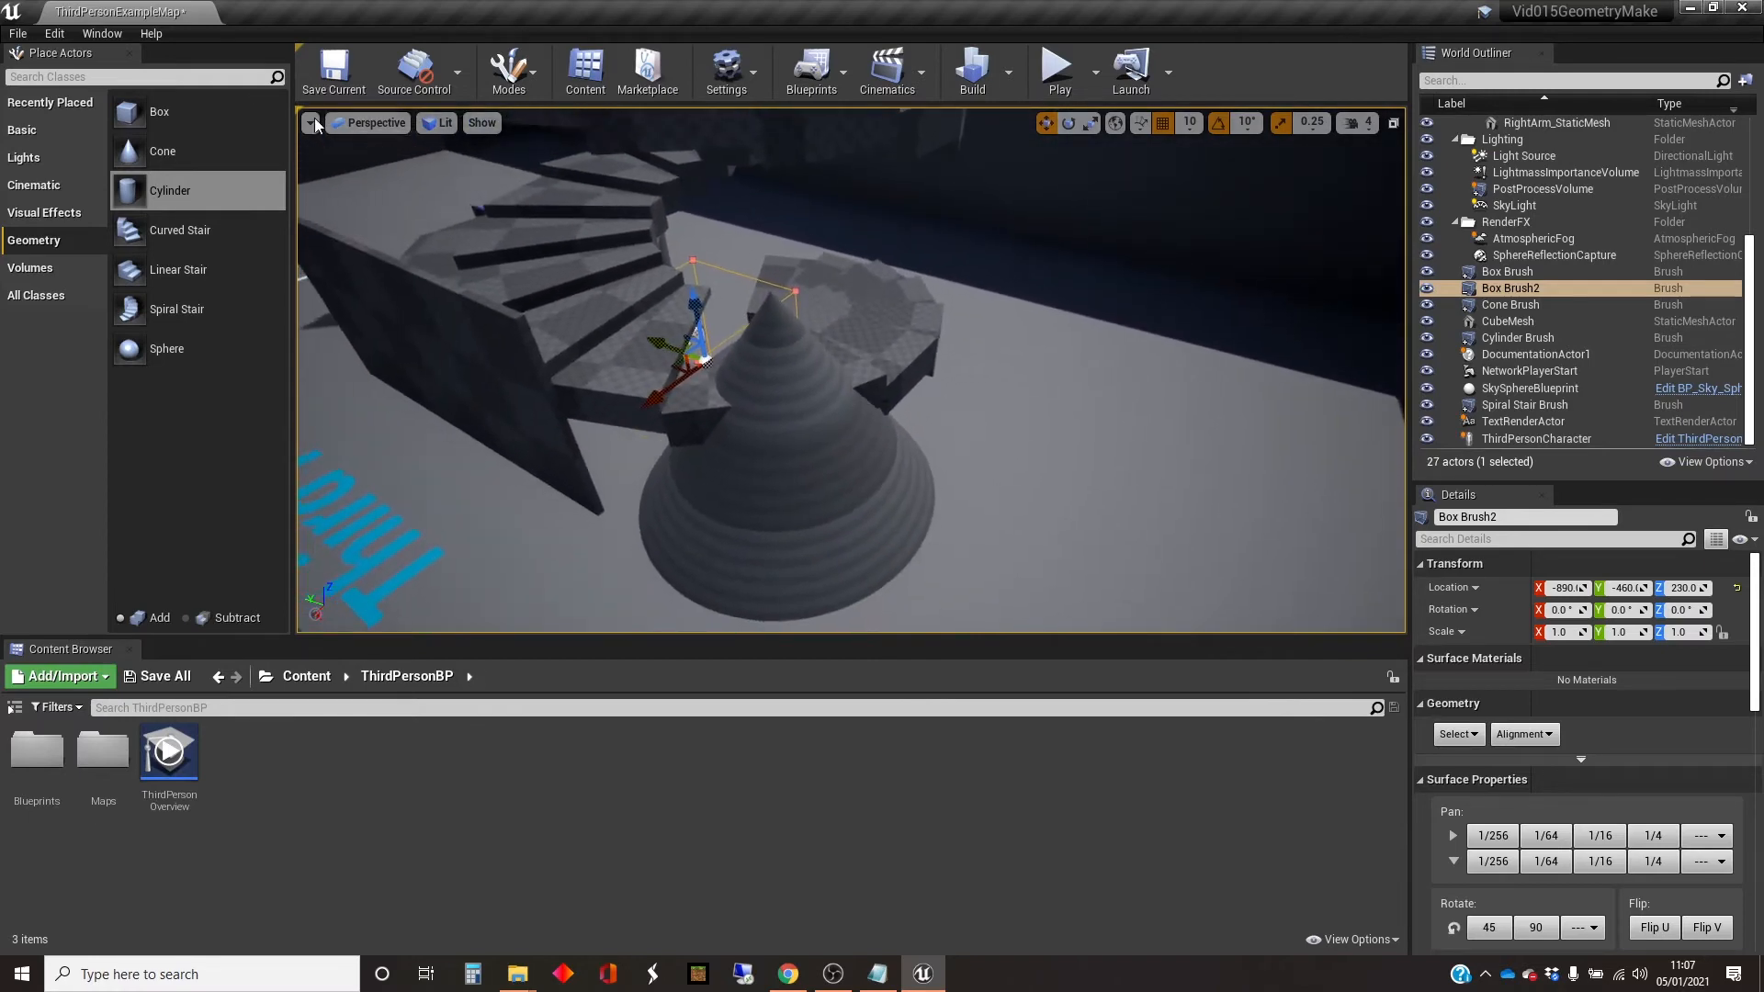
Place an additive Sphere geometry brush near the cone and raise its tessellation to 5.
drag(166, 348, 842, 439)
key(f)
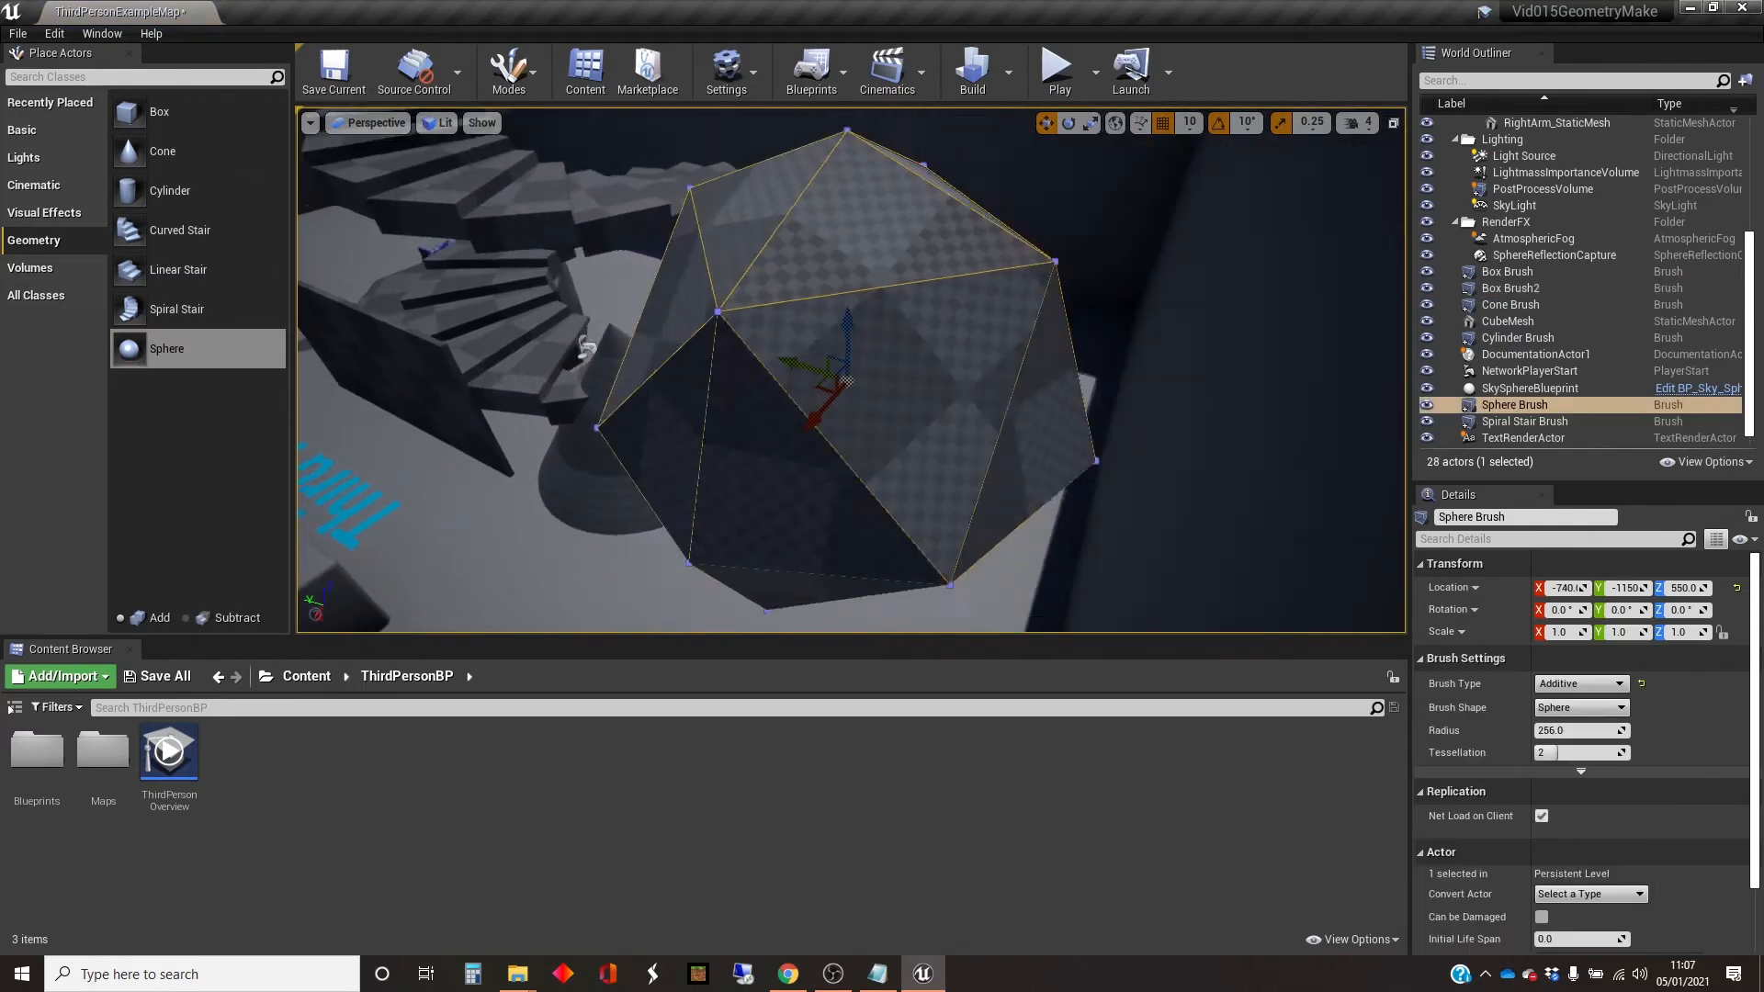
right_drag(1033, 432, 1042, 432)
key(f)
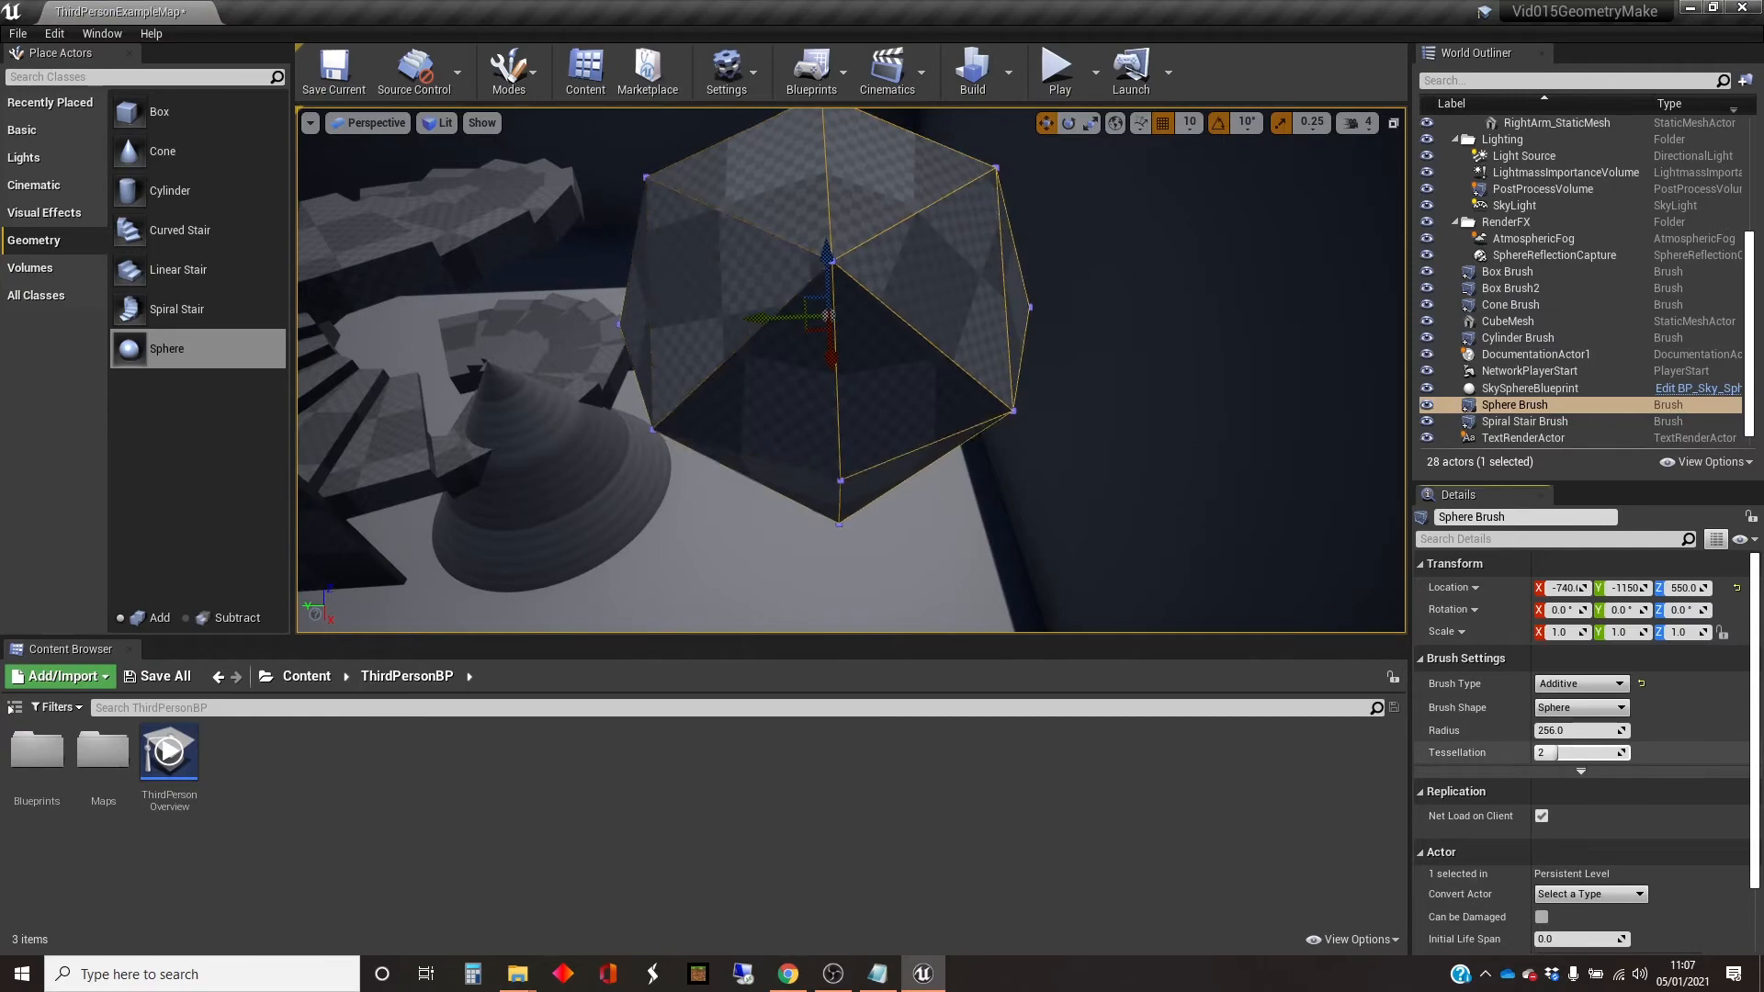
drag(1556, 752, 1603, 753)
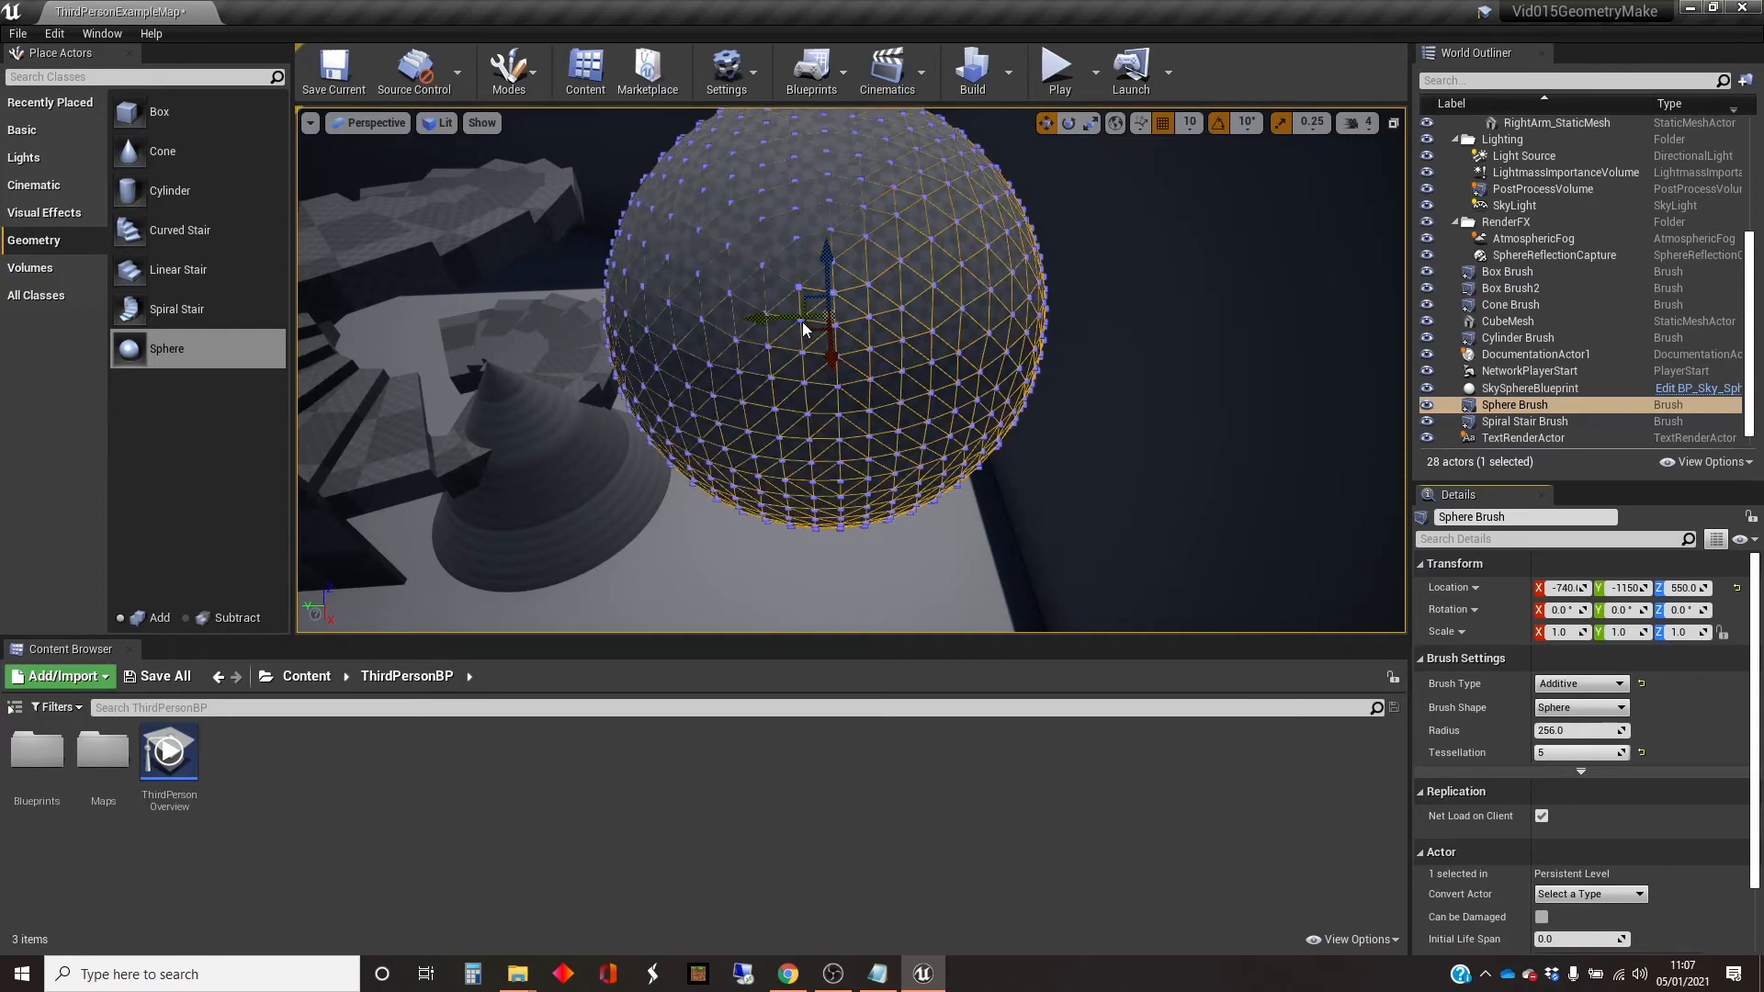
Move the sphere brush over the cone, to about X -700, Y -800, Z 440.
drag(815, 330, 713, 340)
mouse_move(713, 340)
right_down()
mouse_move(588, 386)
mouse_move(586, 356)
right_up()
mouse_move(1117, 221)
mouse_down()
mouse_move(904, 229)
mouse_move(929, 222)
mouse_move(956, 272)
mouse_move(949, 323)
mouse_up()
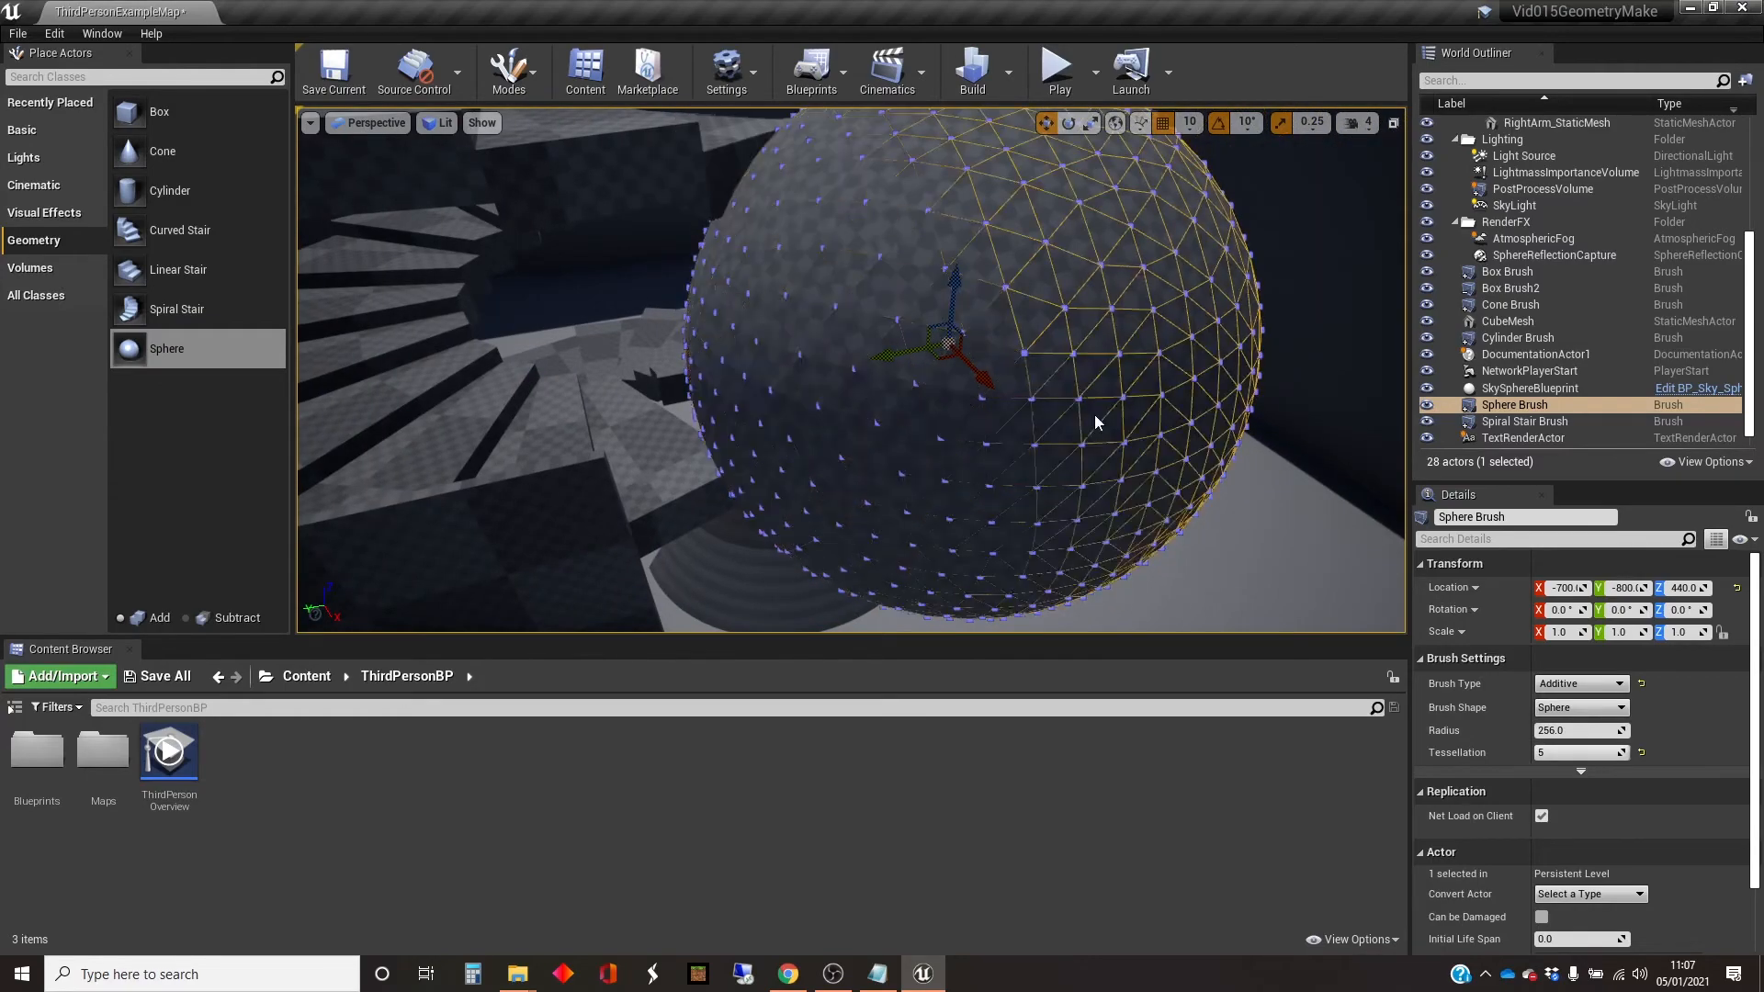
Change the sphere brush's type to Subtractive and lower it to Z 400 so it cuts deeper into the cone.
click(1619, 684)
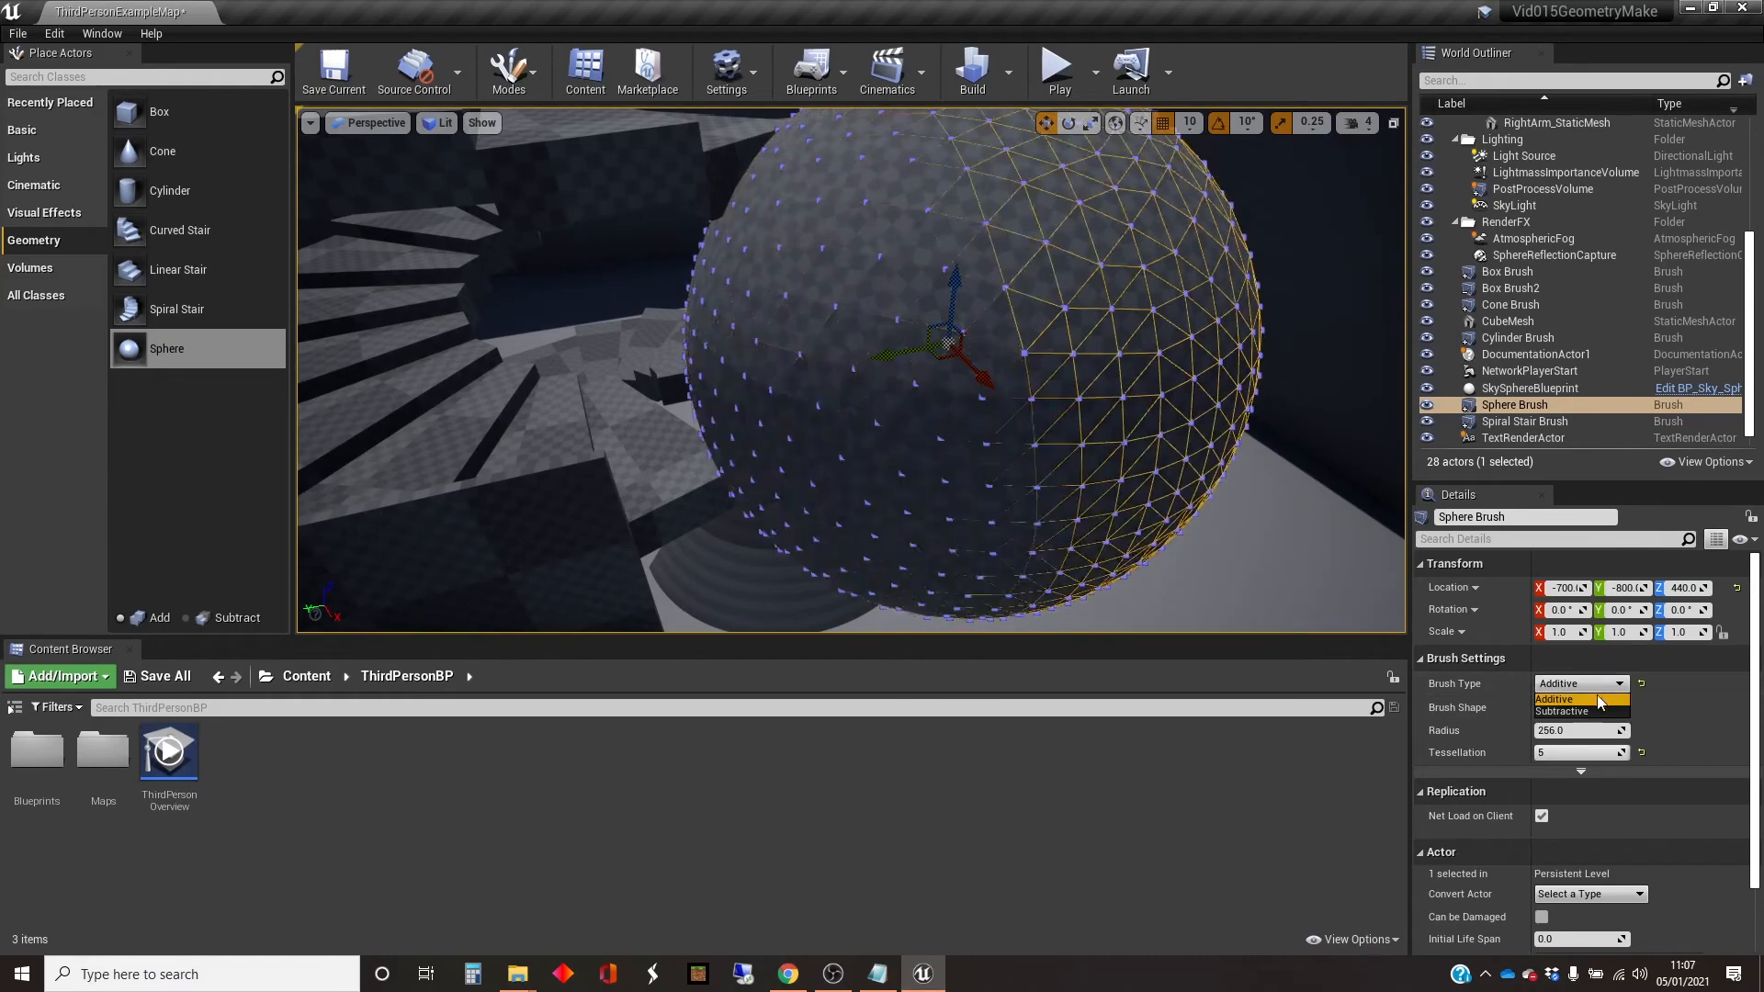
click(1595, 721)
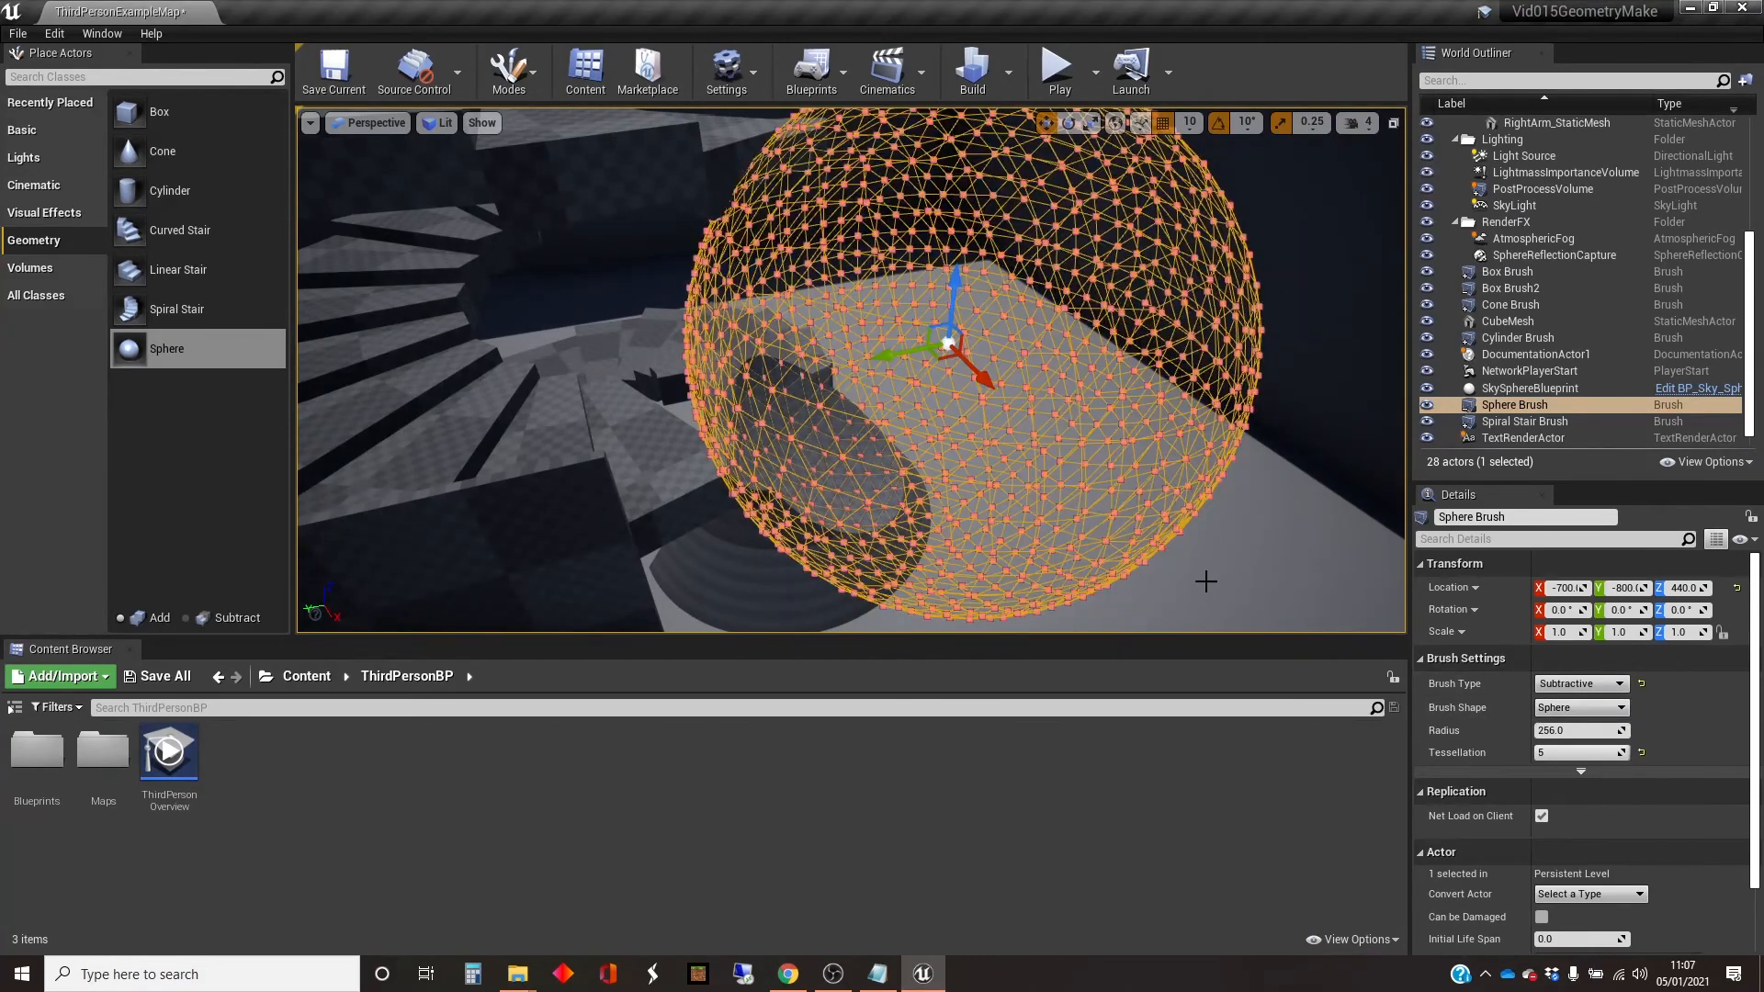
key(f)
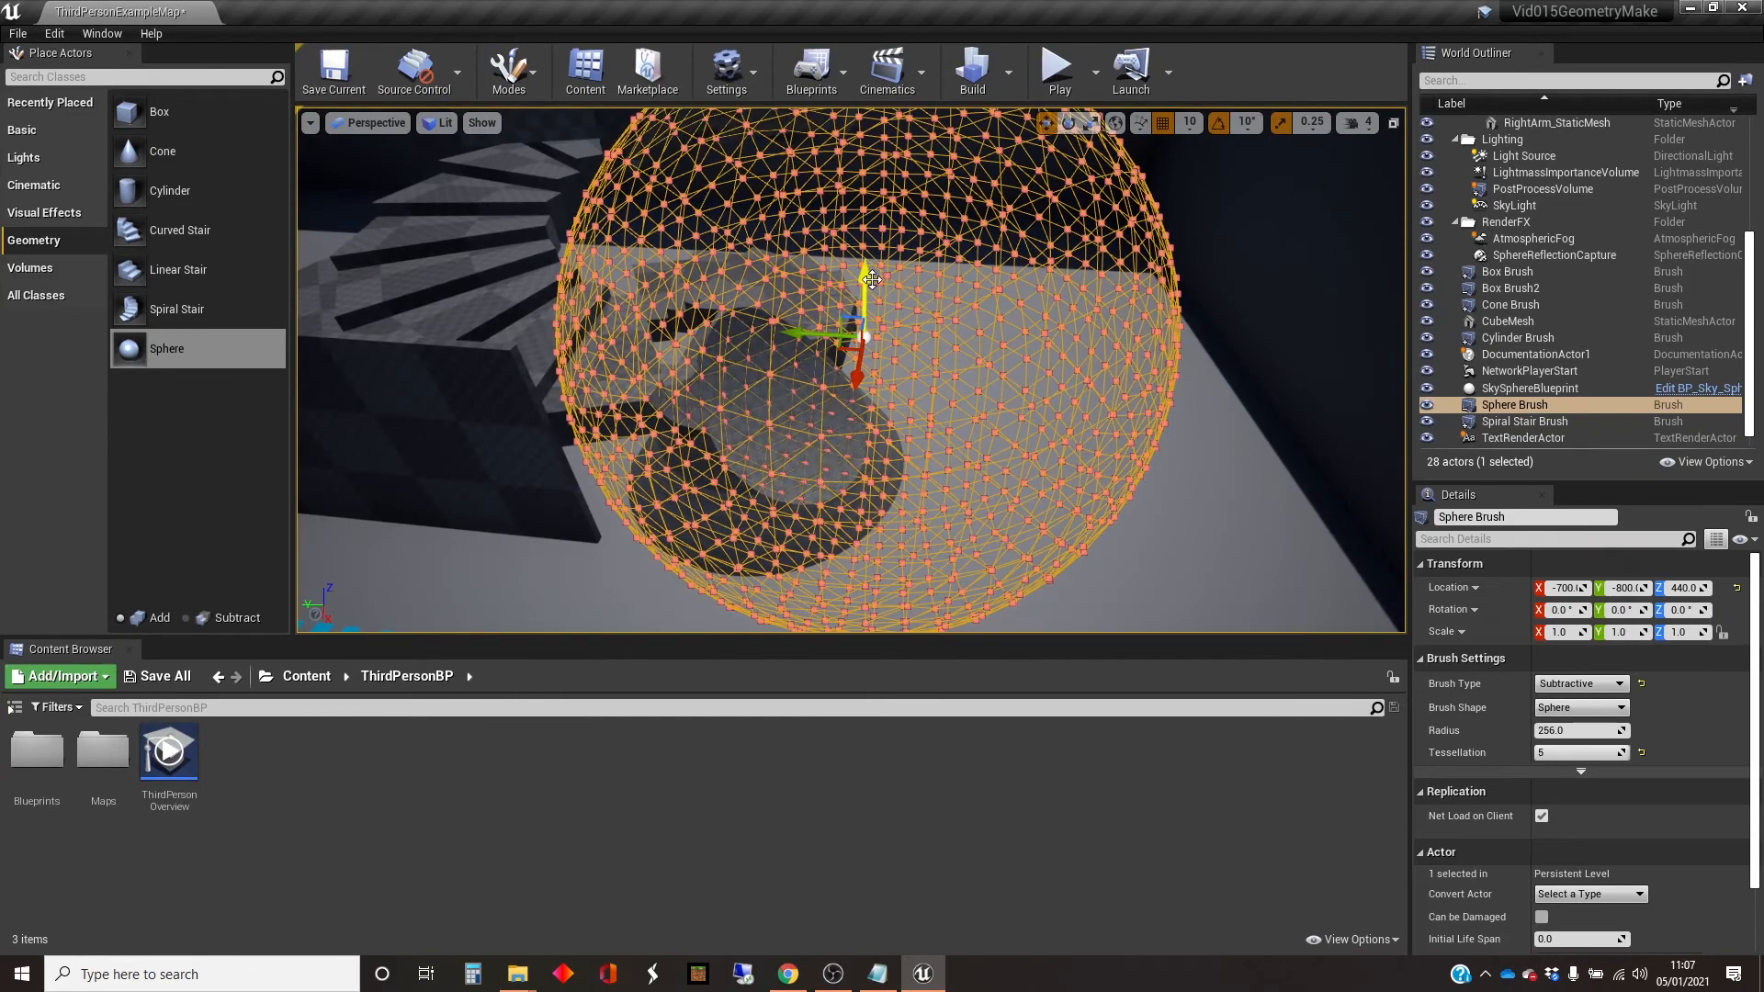
drag(870, 279, 865, 311)
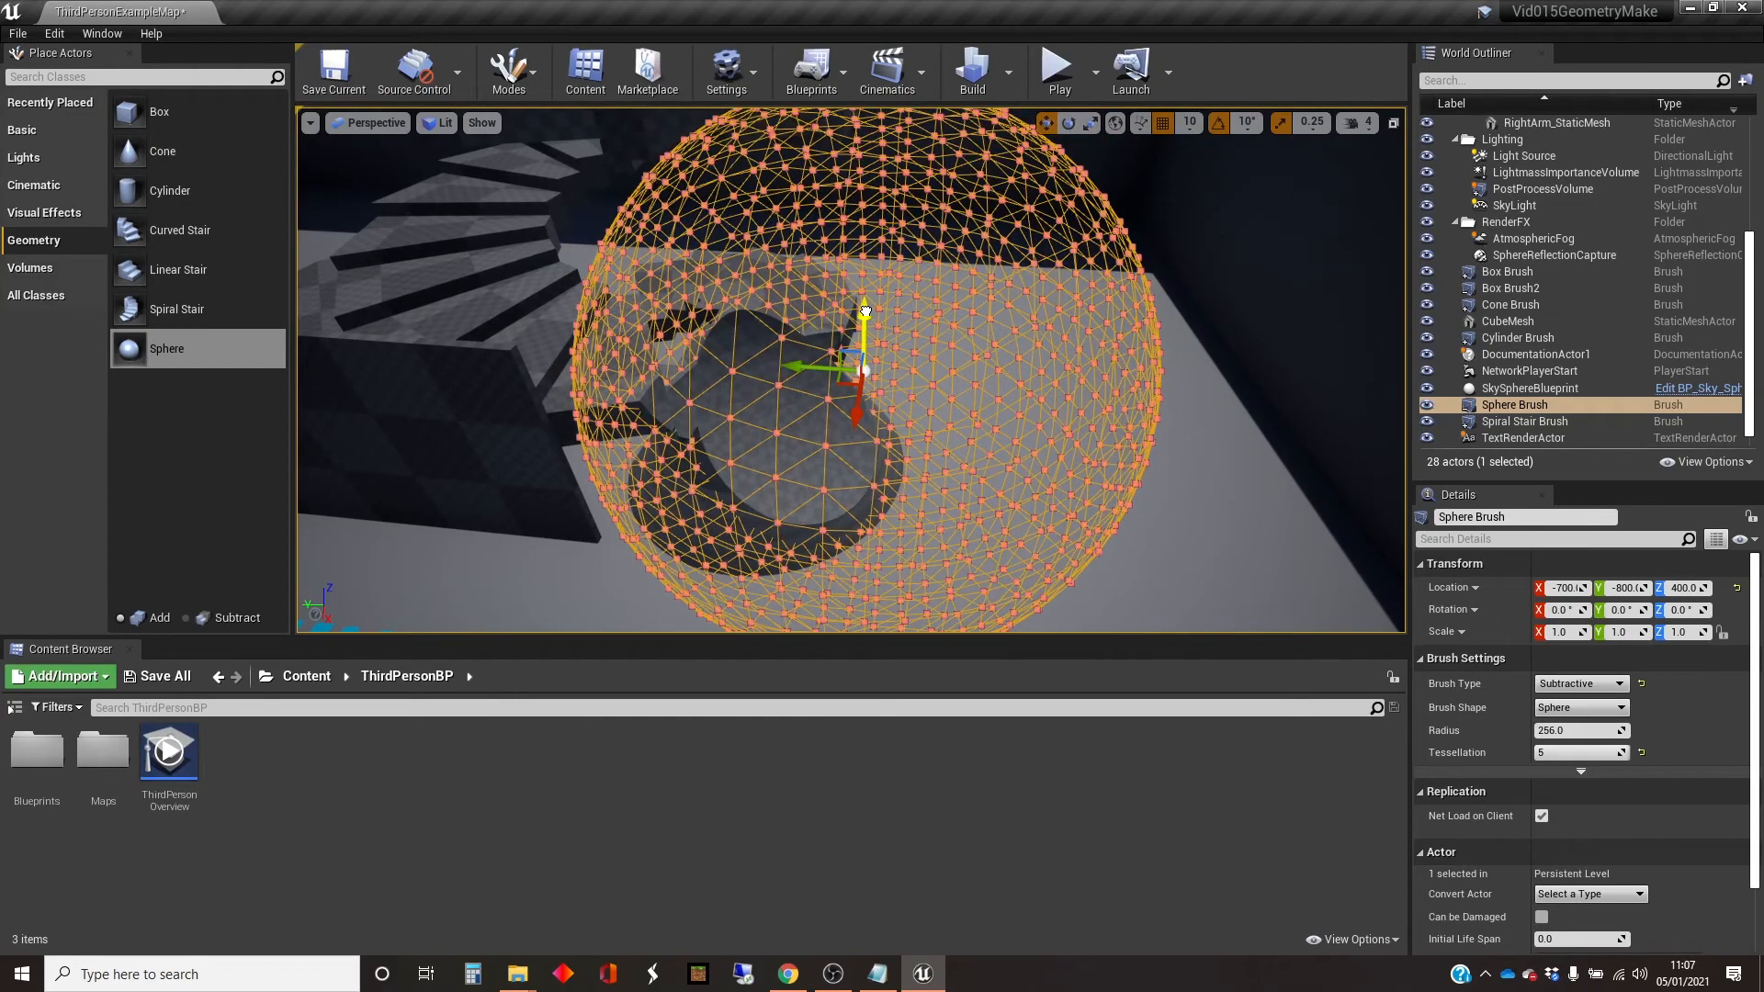
Play-test the level by running the character over the sphere-carved cone and around the spiral stairs and cylinder, and end the play session.
click(1057, 69)
key(w)
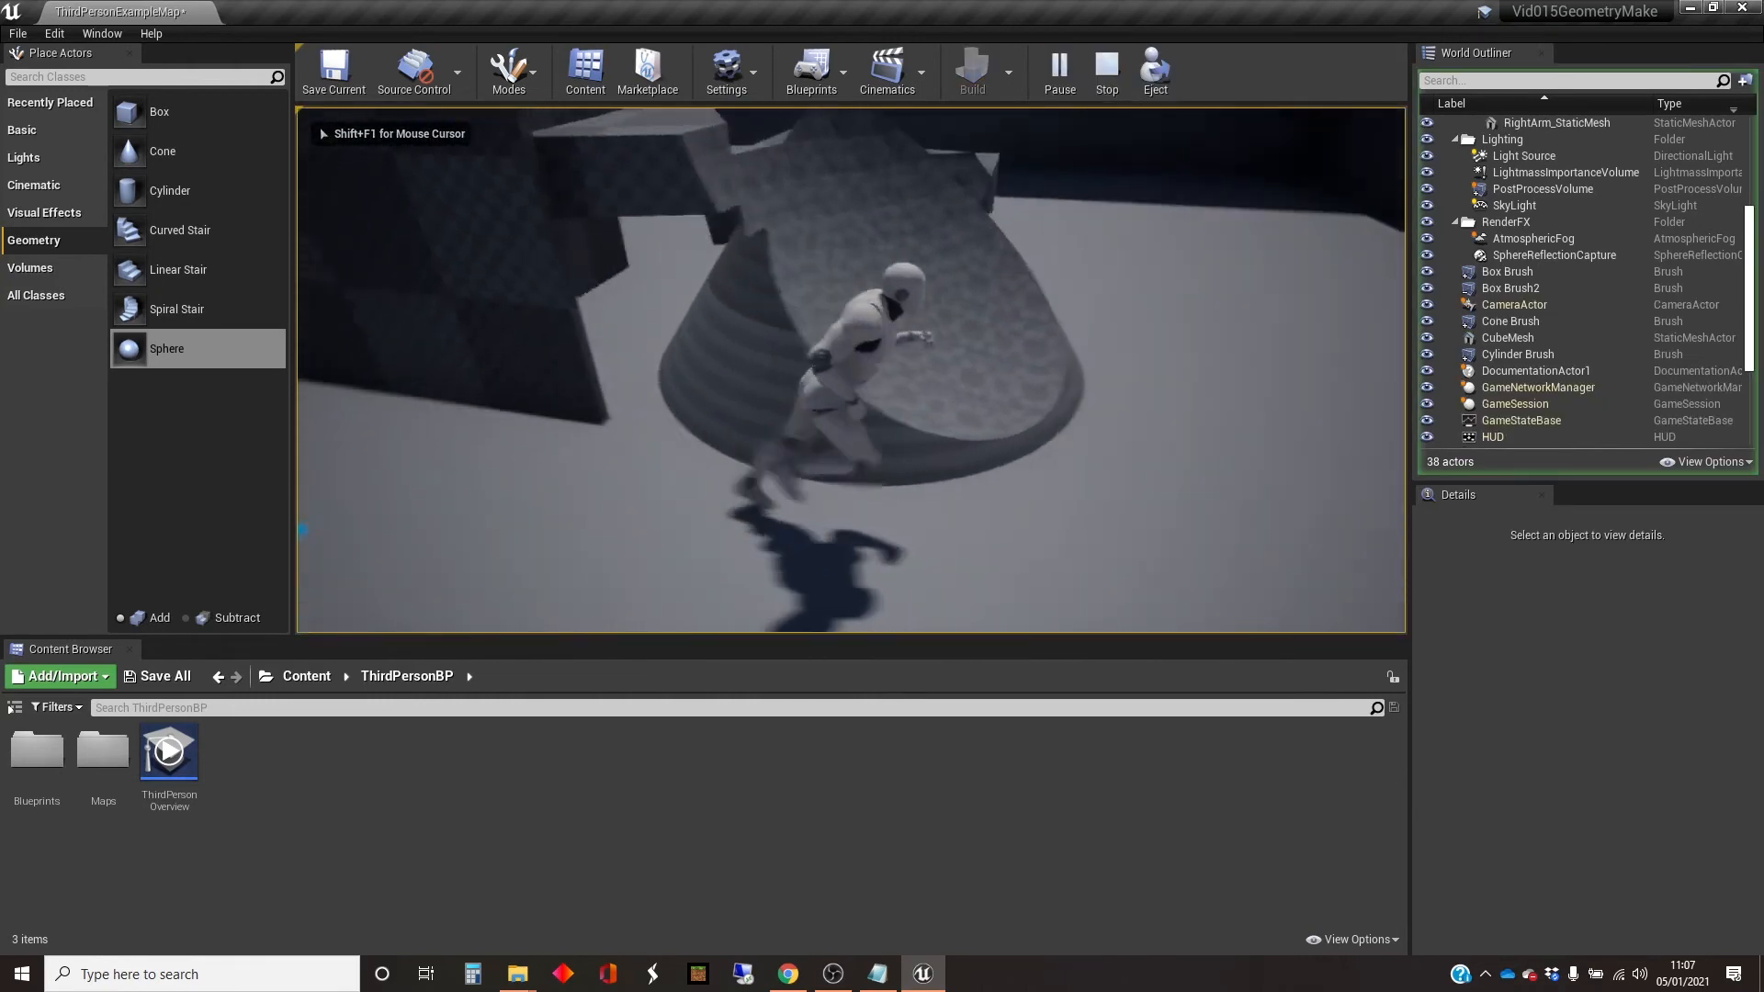
key(w)
key(w)
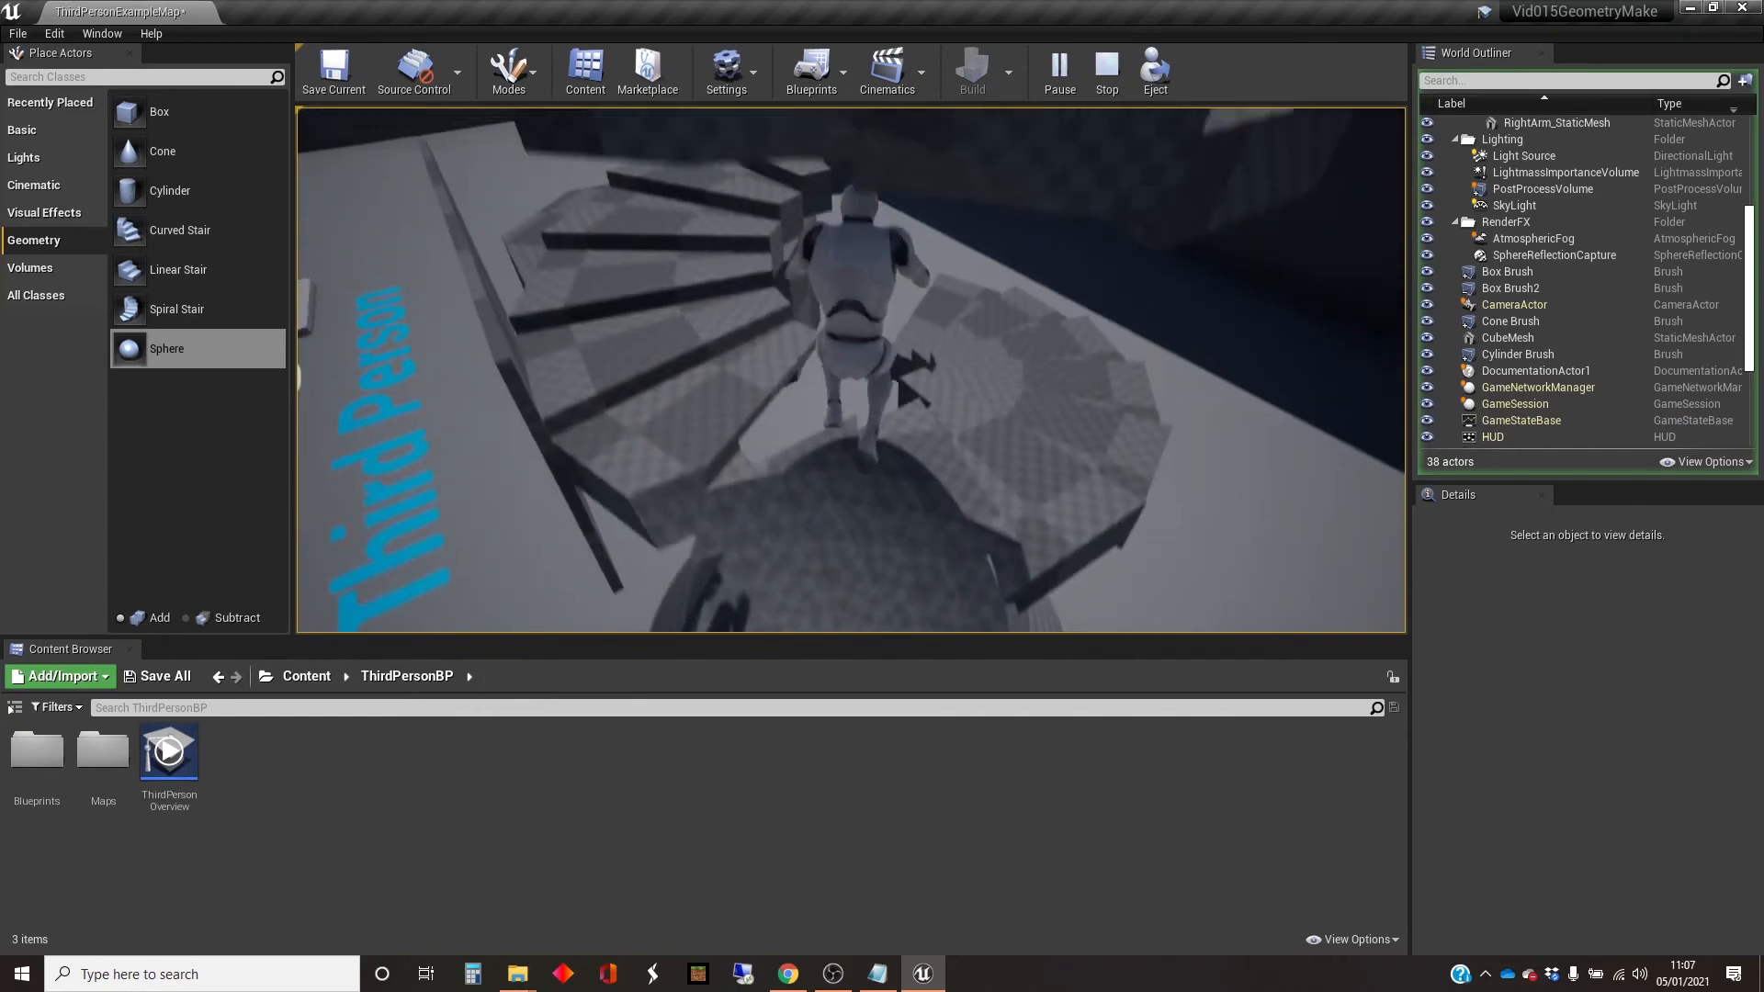
key(w)
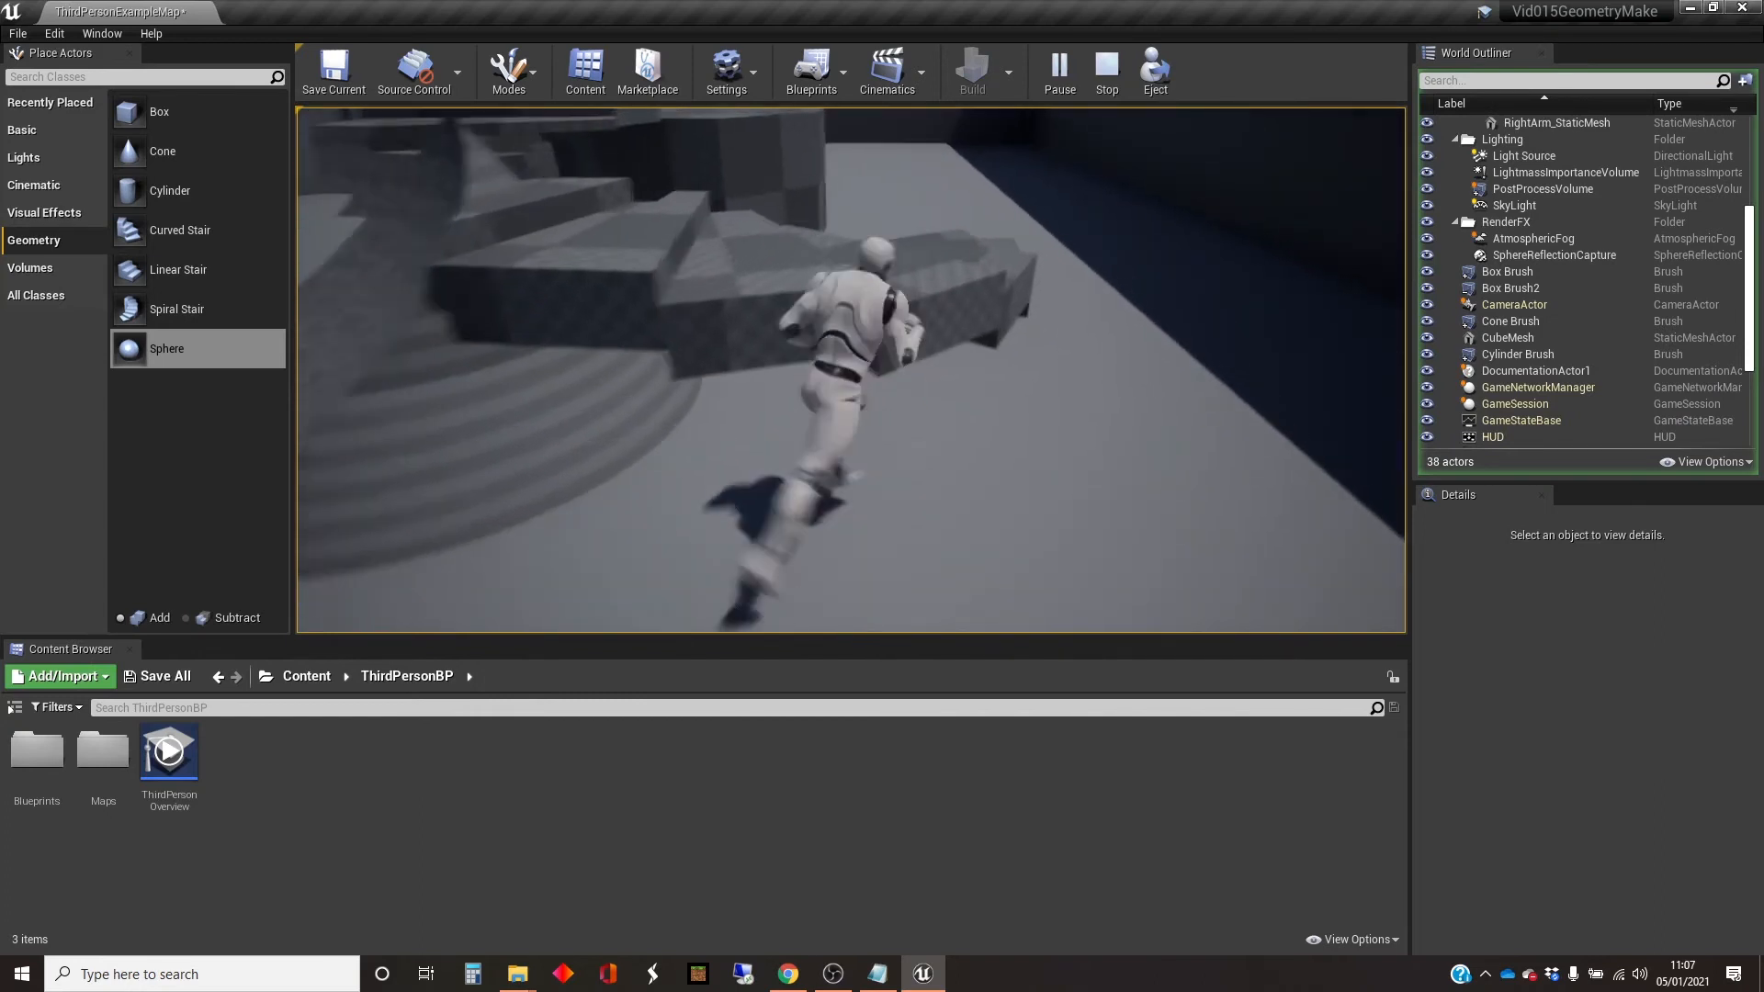
key(w)
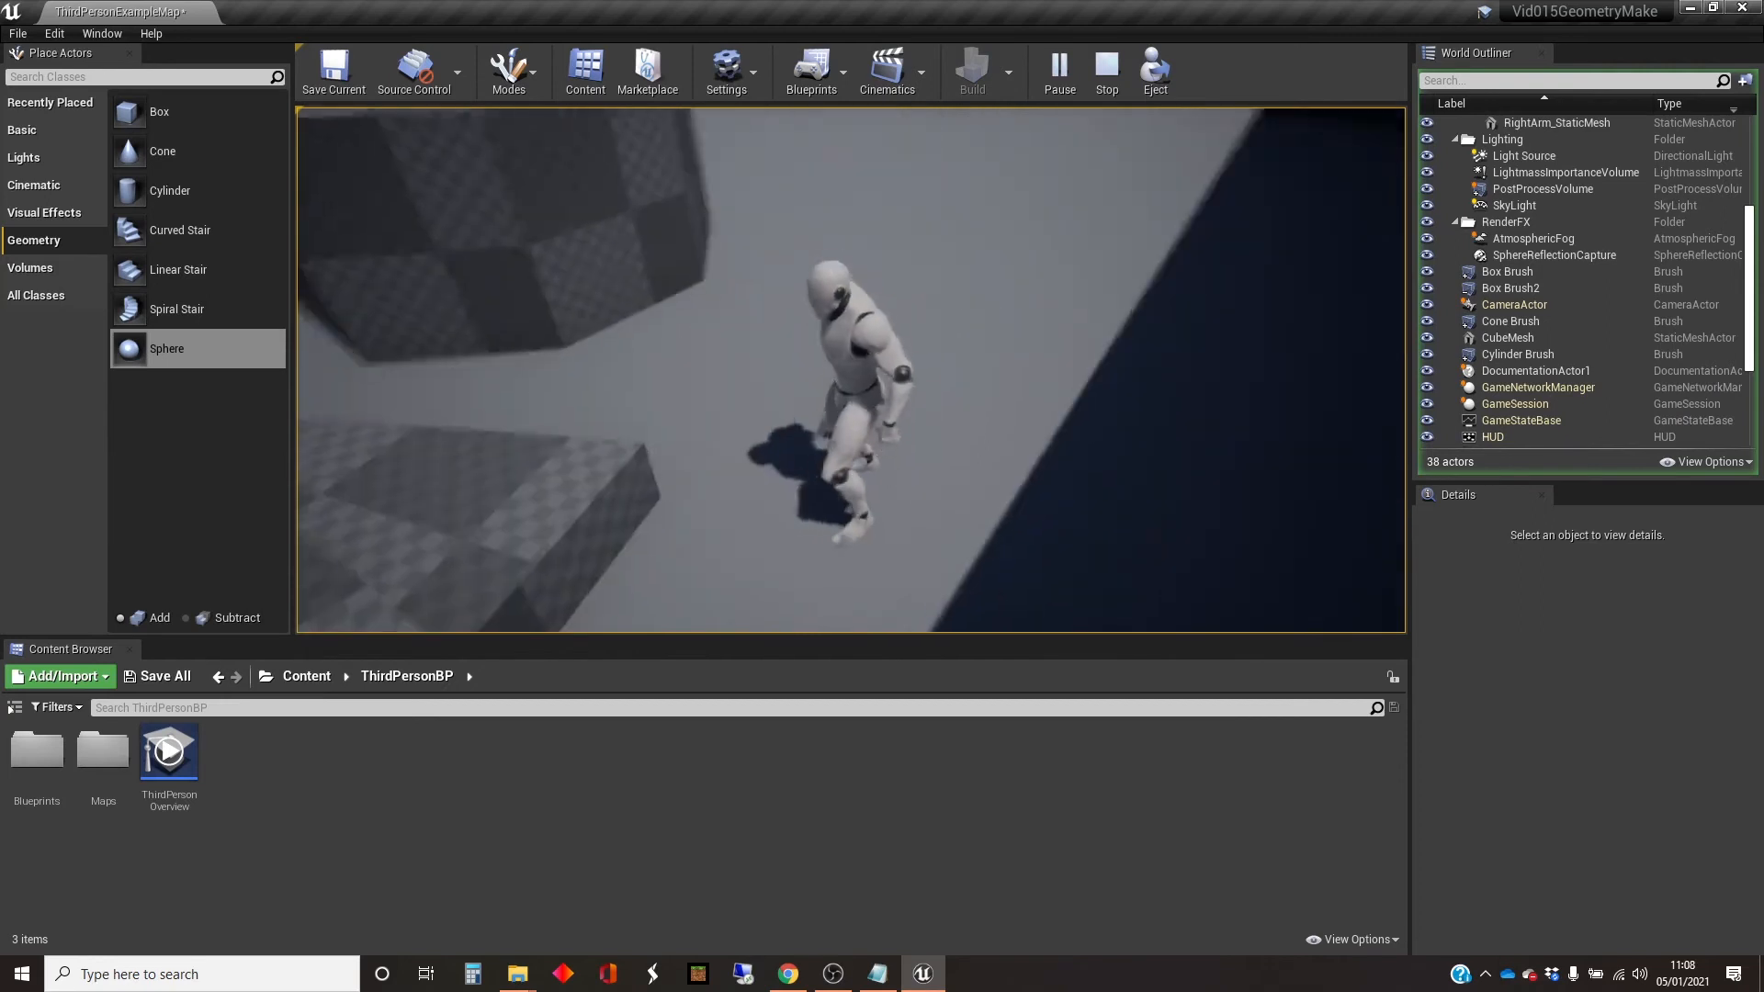
key(w)
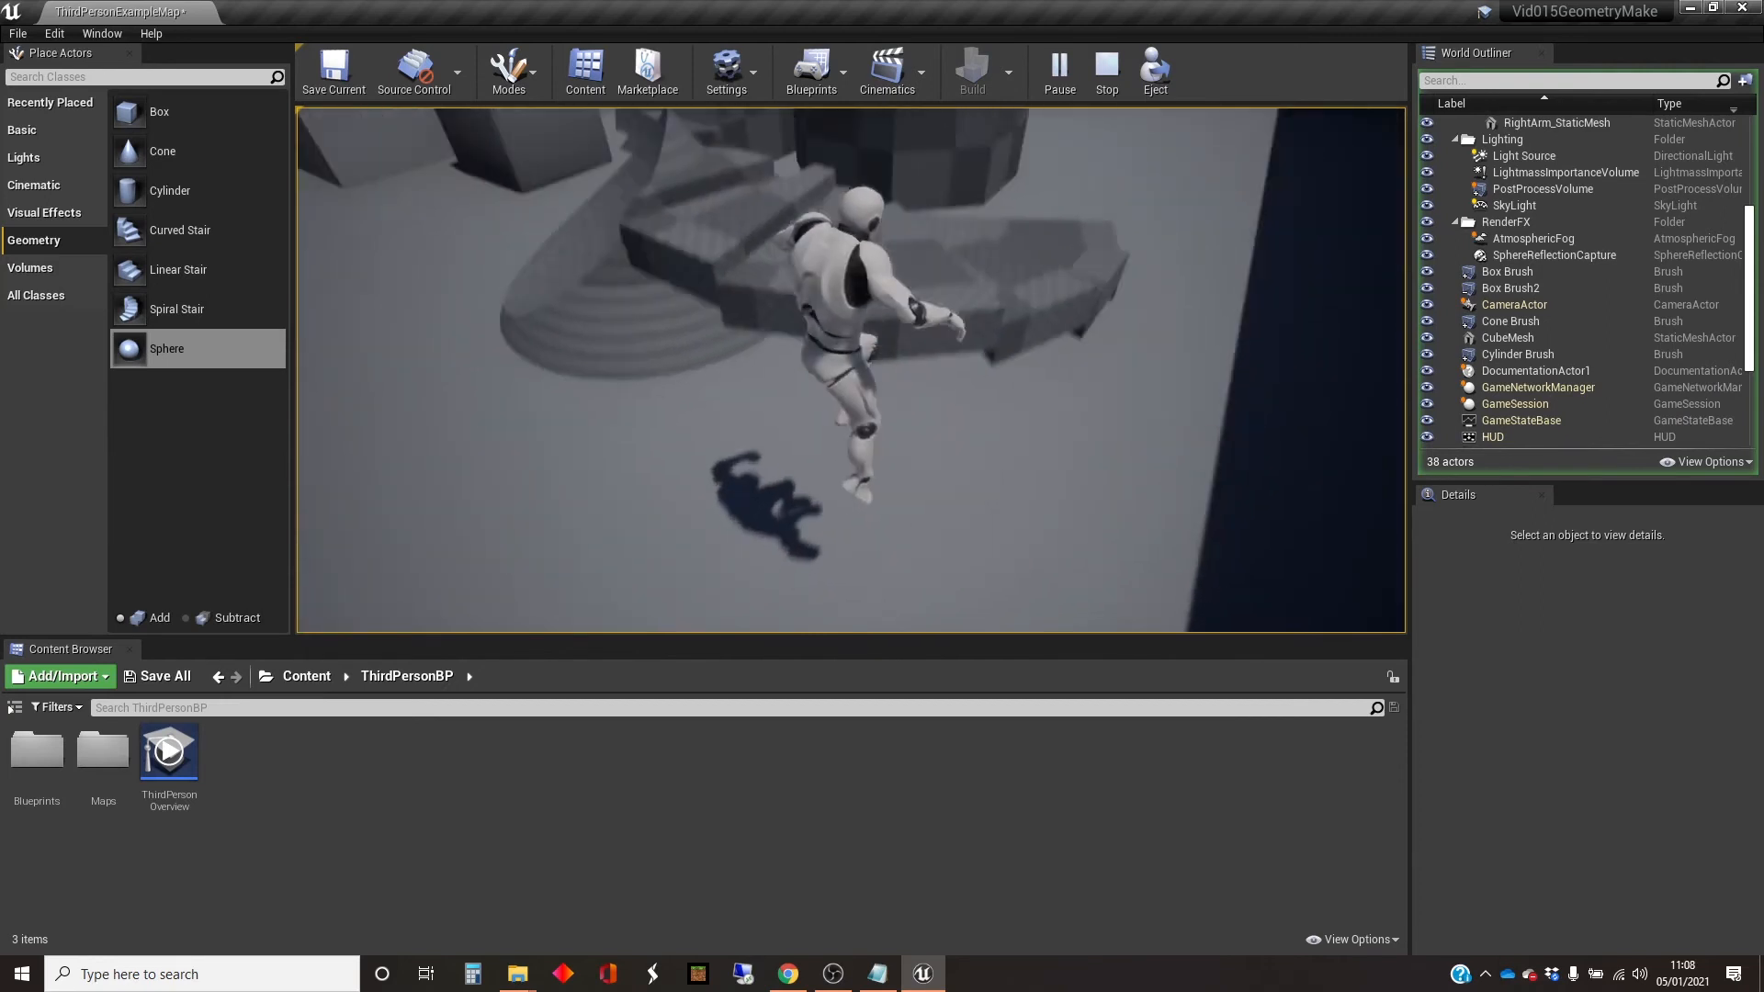
key(w)
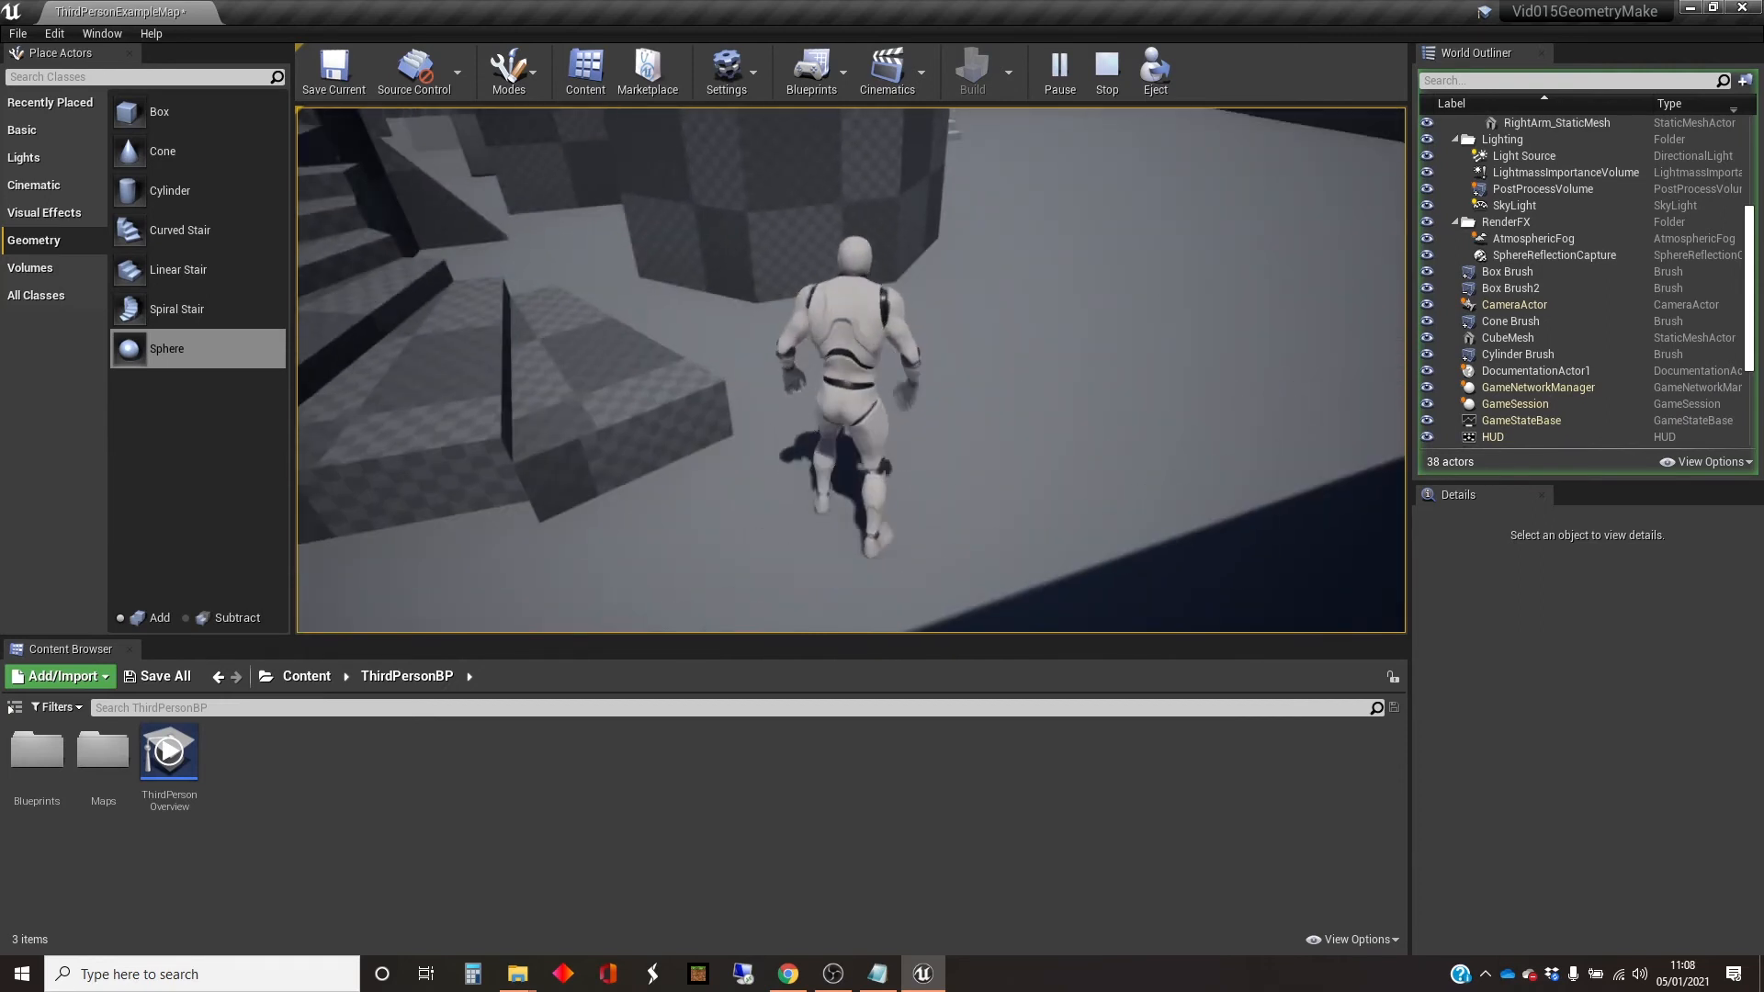
key(w)
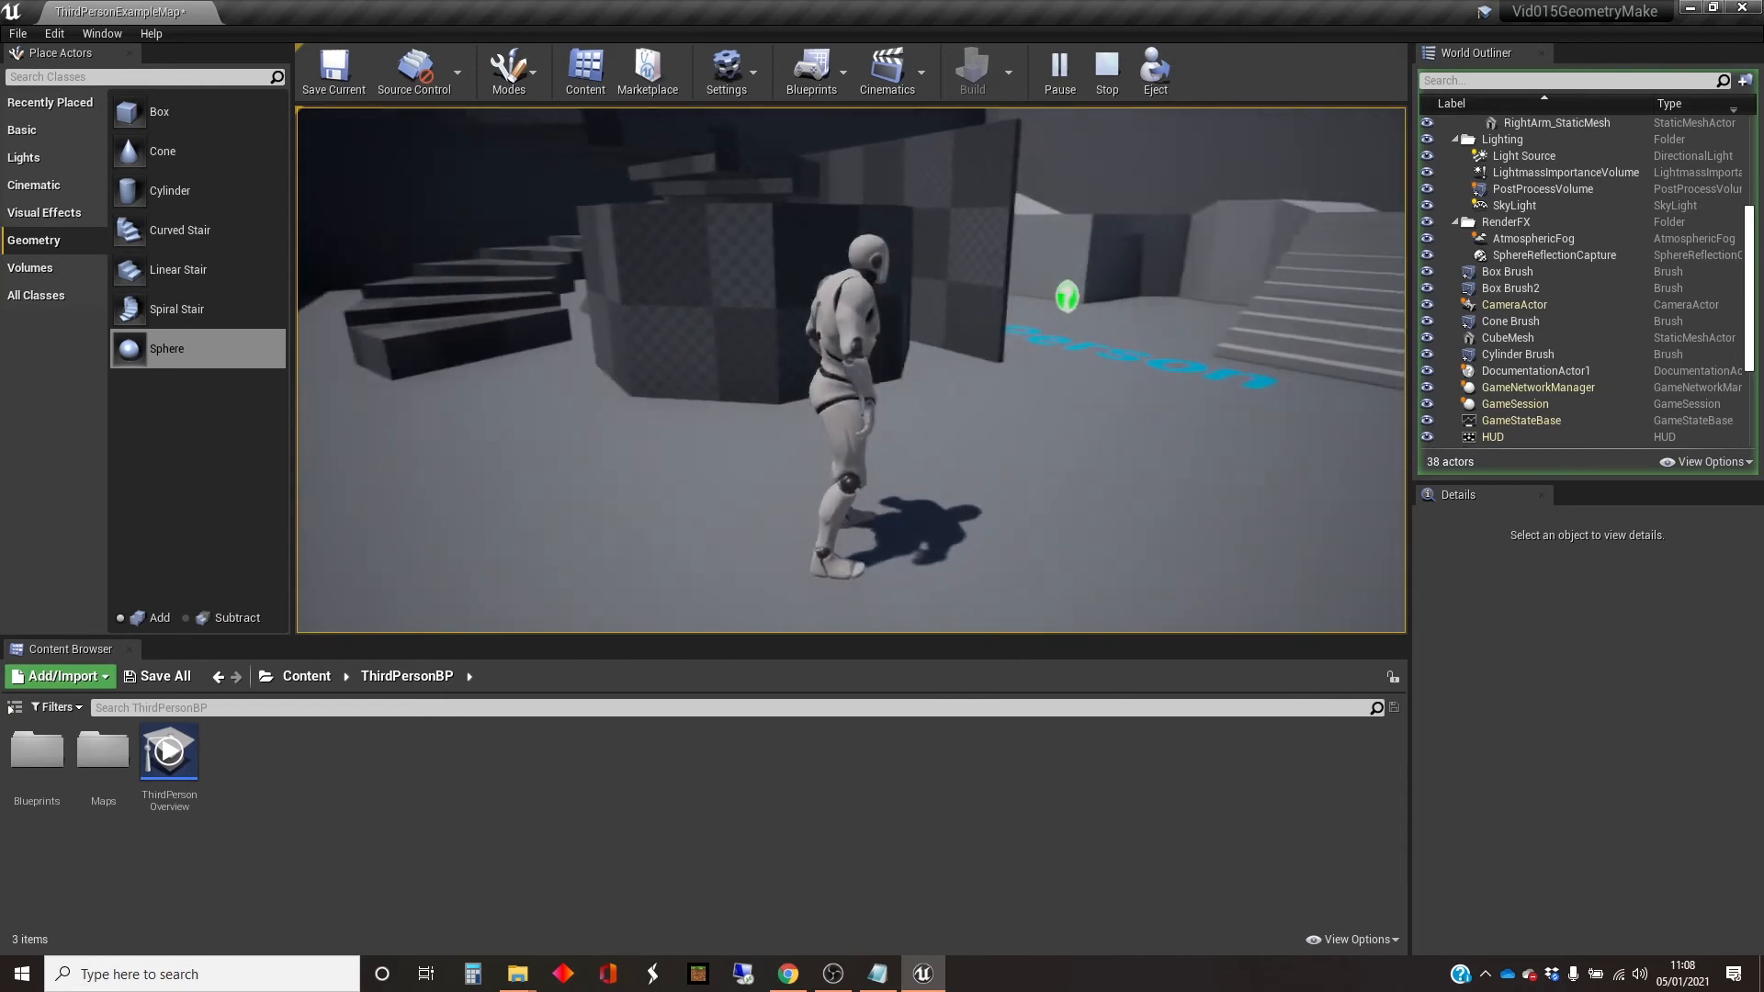
key(d)
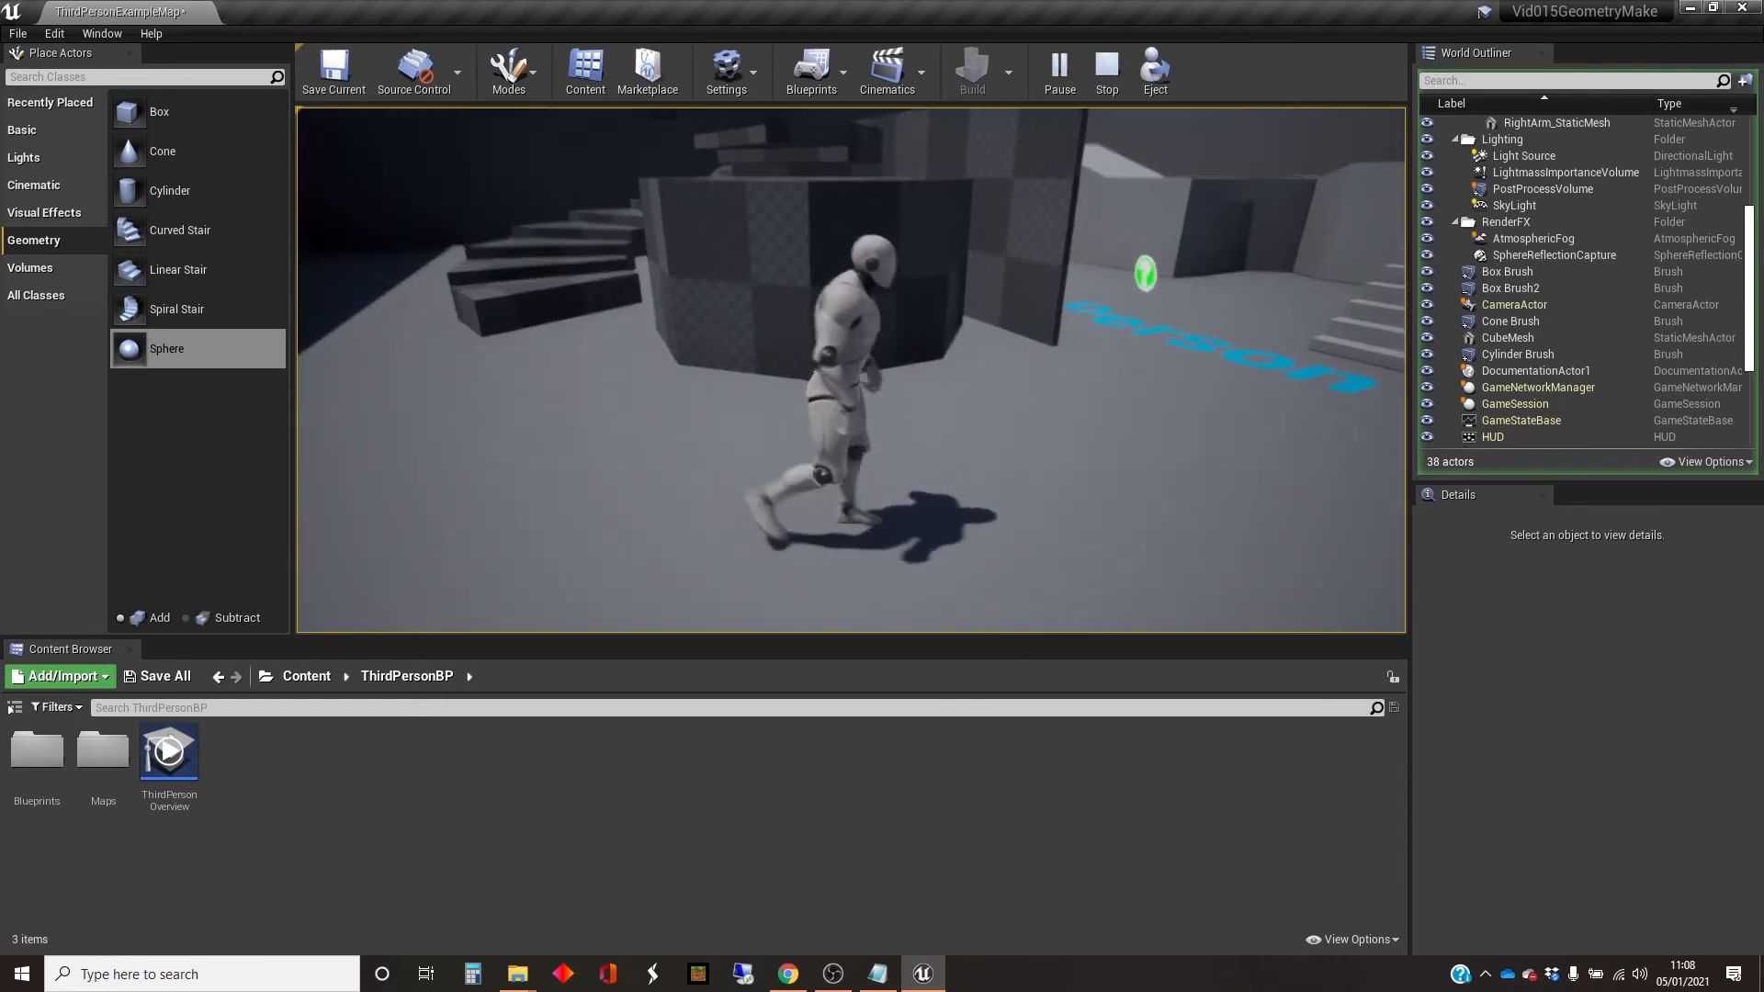
key(w)
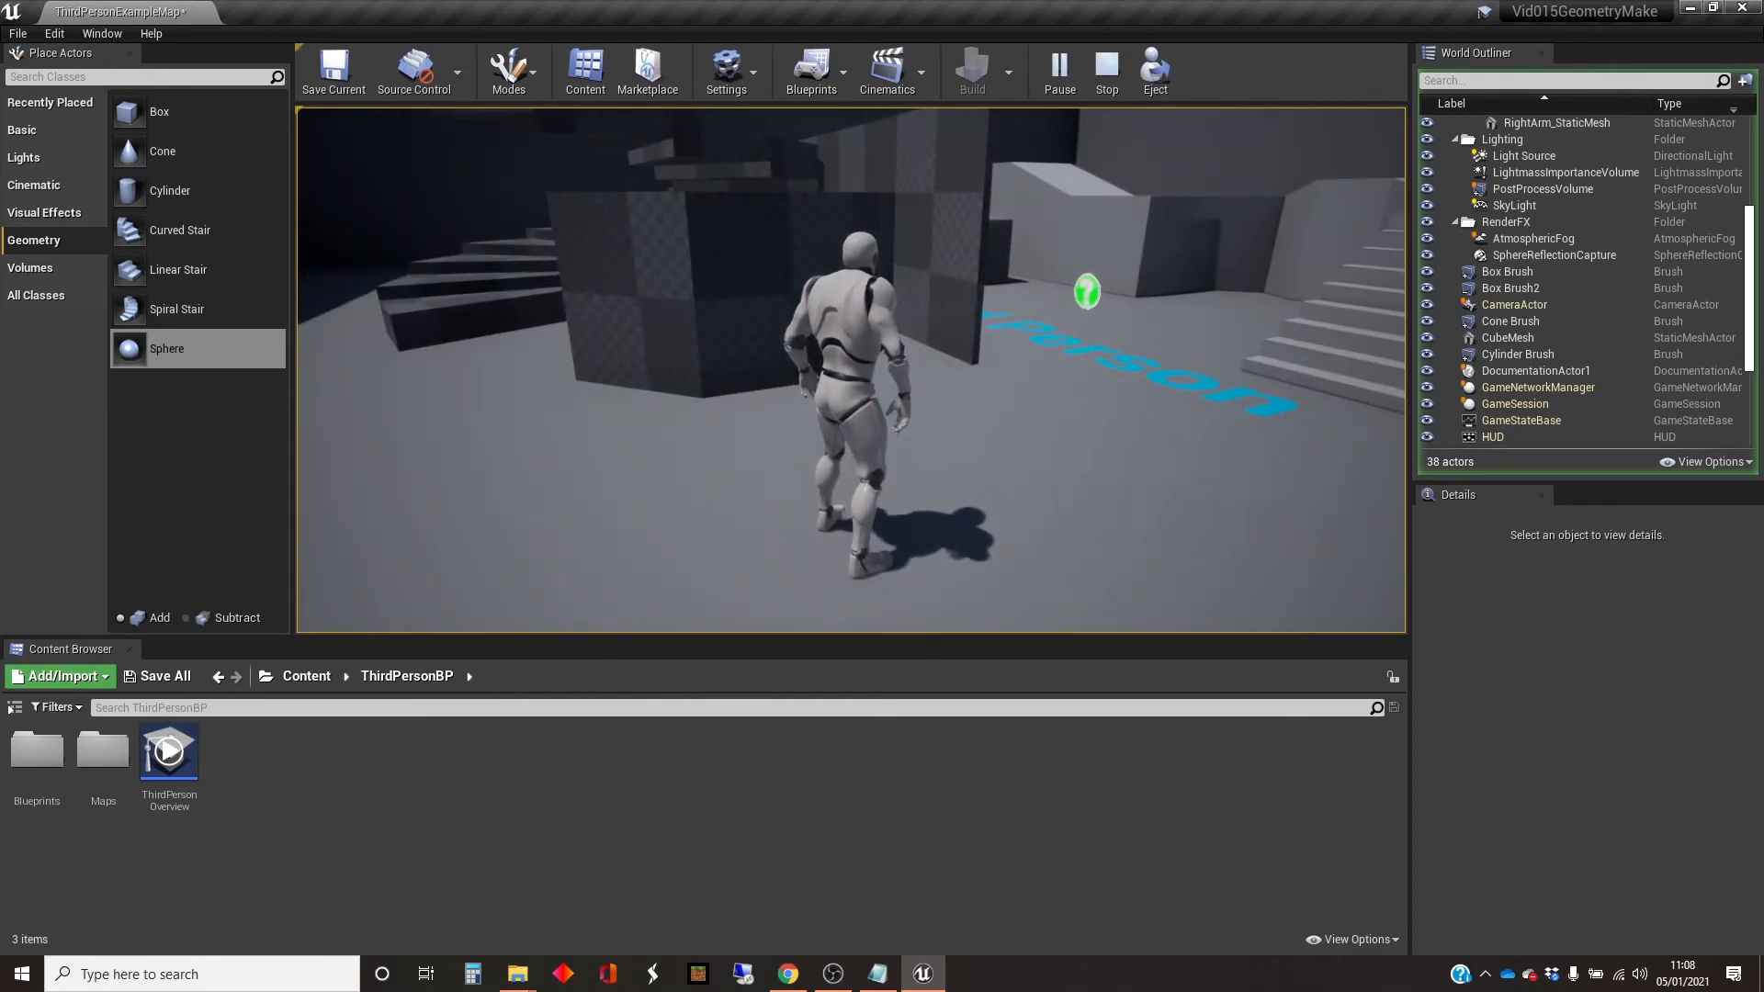
key(Escape)
Examine the cylinder, the spiral stair and the sphere-cut area from near and far in the perspective view.
mouse_move(726, 464)
right_down()
mouse_move(722, 505)
mouse_move(721, 468)
mouse_move(652, 460)
mouse_move(863, 464)
mouse_move(725, 465)
right_up()
key(w)
key(a)
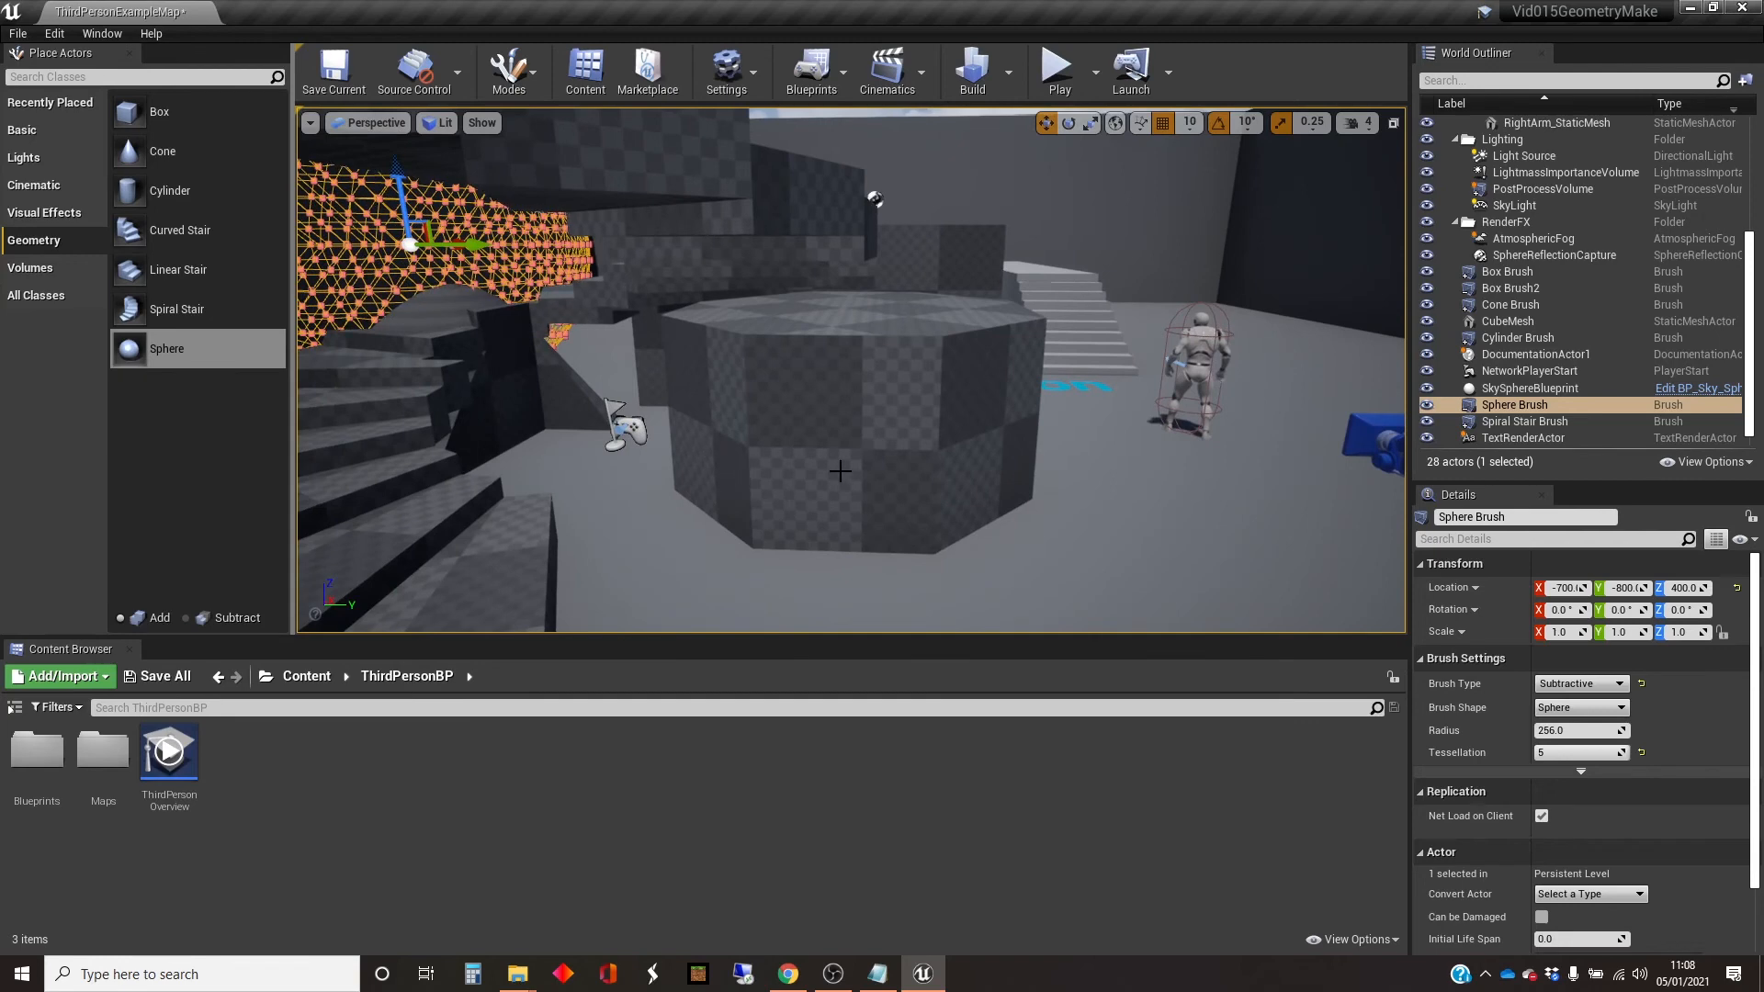
right_drag(837, 469, 796, 524)
key(e)
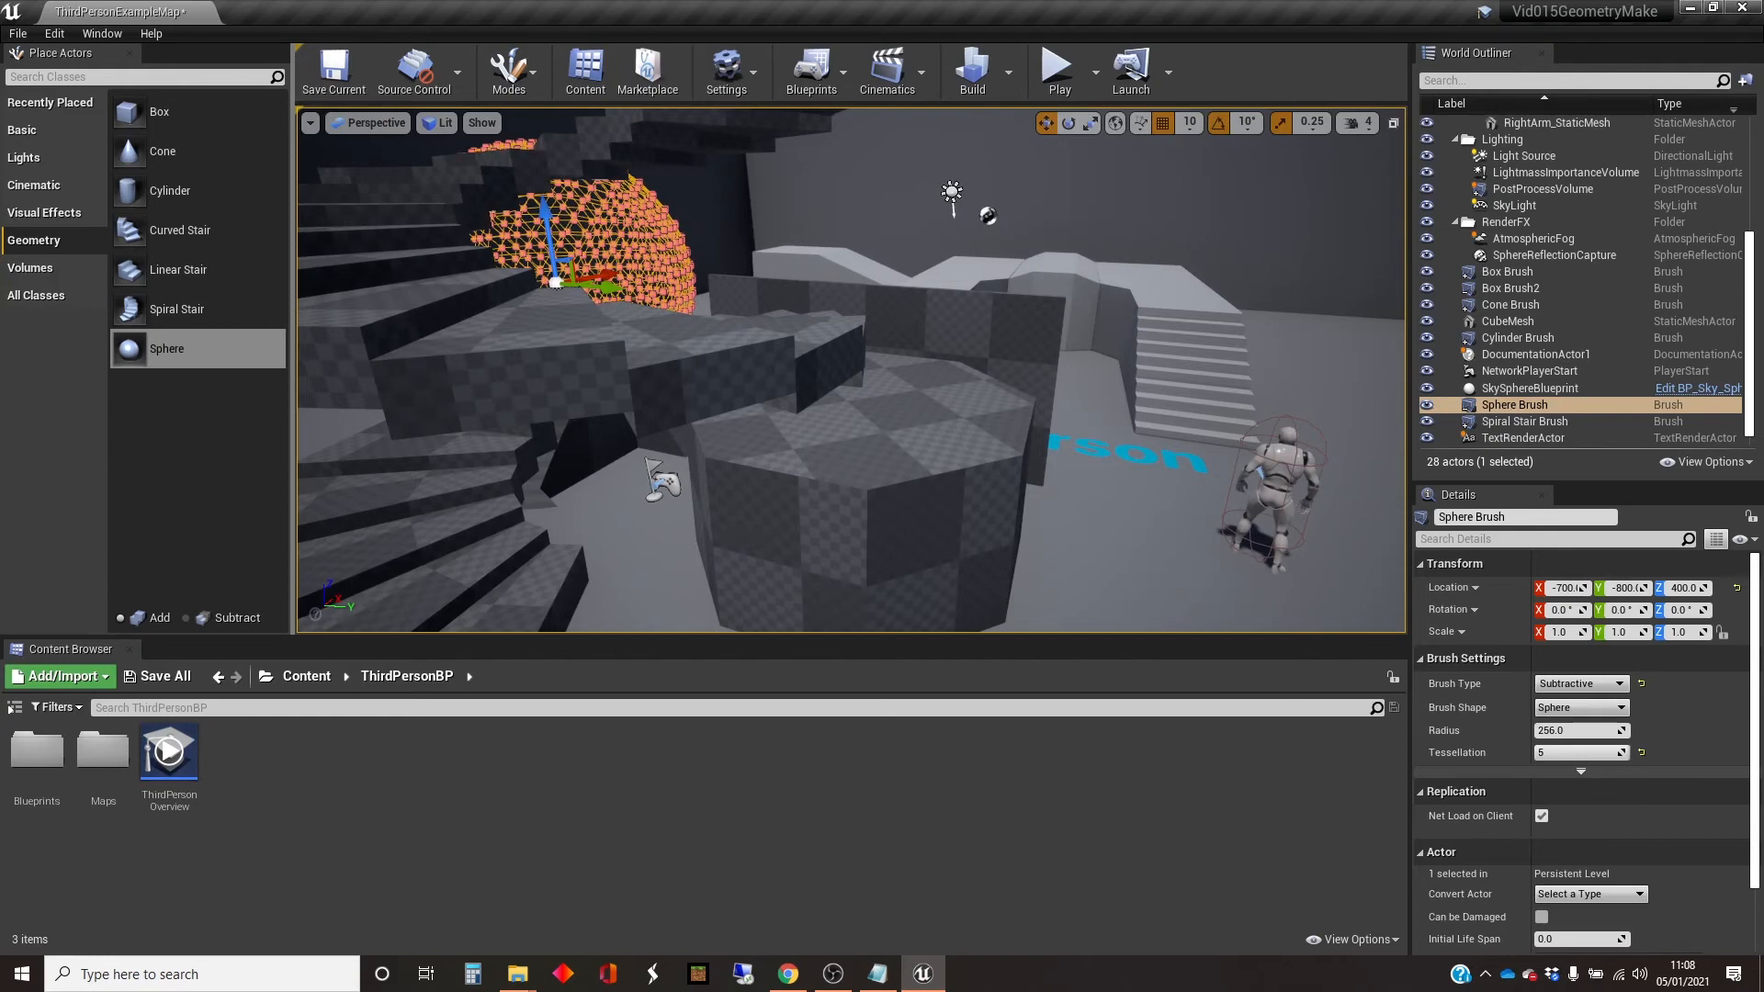
key(d)
mouse_move(850, 371)
right_down()
mouse_move(817, 372)
mouse_move(877, 370)
mouse_move(857, 364)
right_up()
key(s)
key(s)
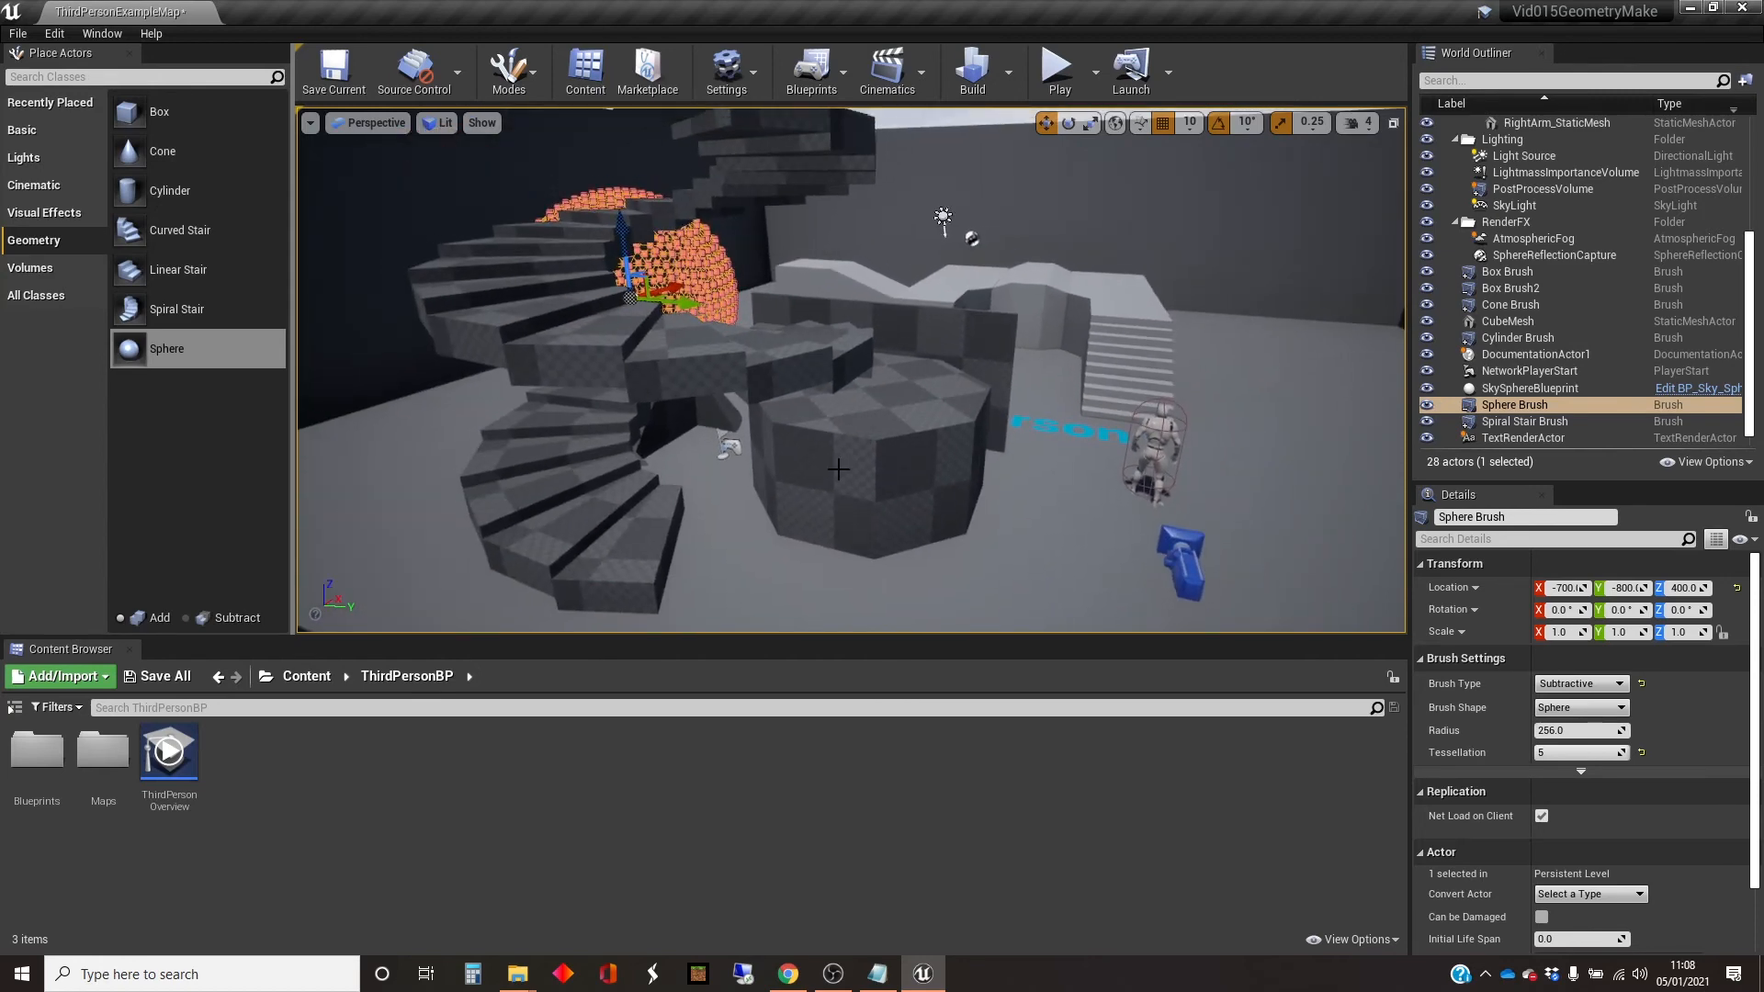